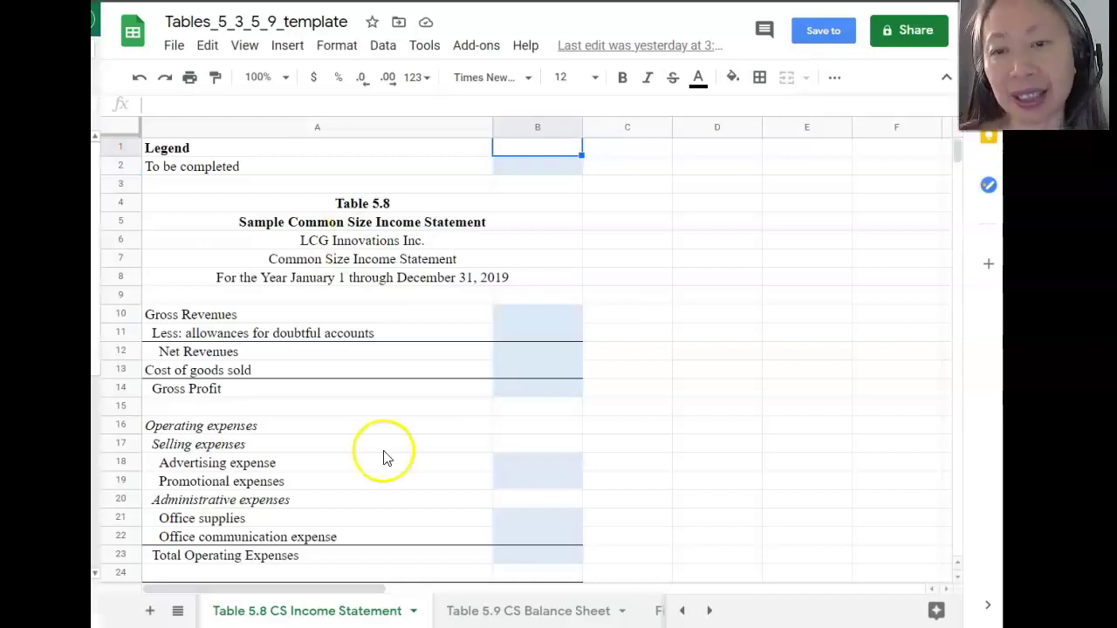
- Enter the Gross Revenues percentage in B10 as ='Table 5.4 Income Statement'!B7/'Table 5.4 Income Statement'!$B$7, with an absolute divisor
click(523, 315)
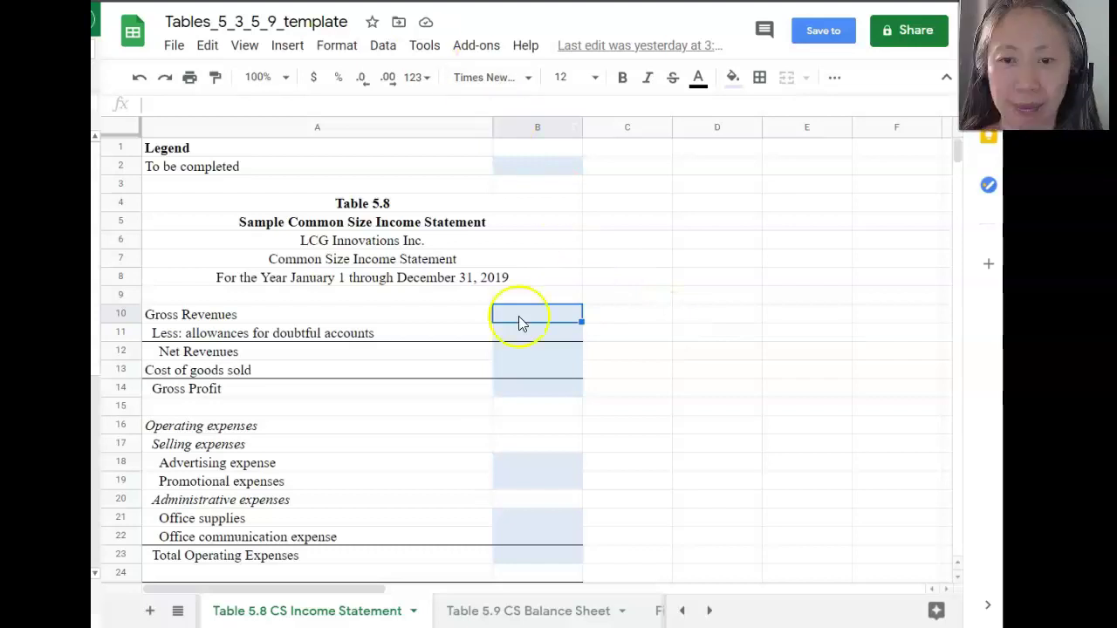
text(=)
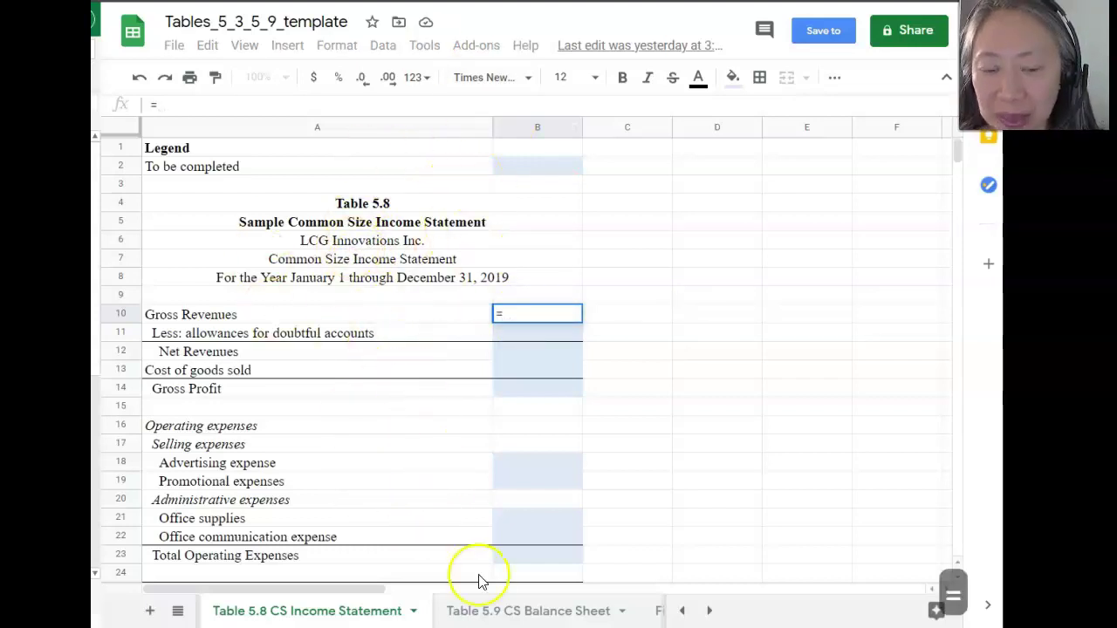
click(684, 612)
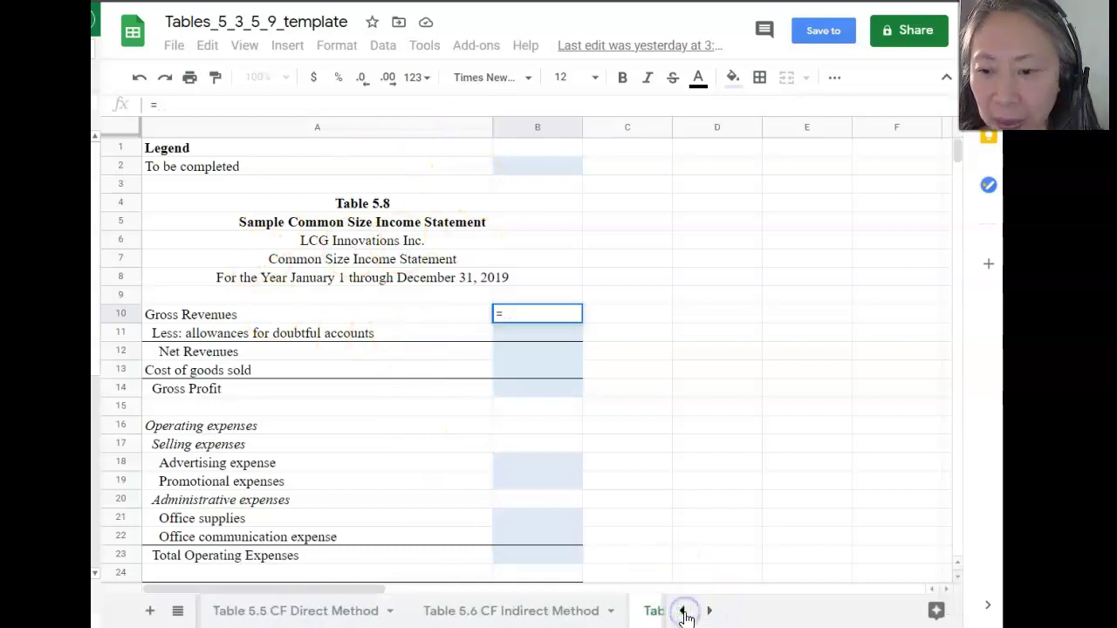
click(686, 612)
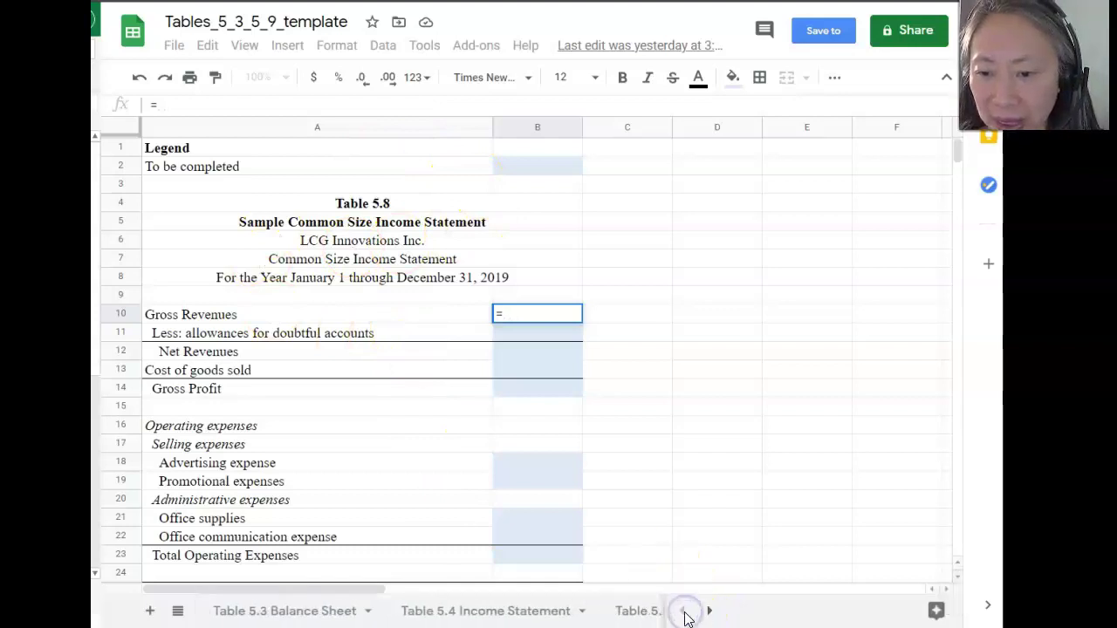
click(529, 615)
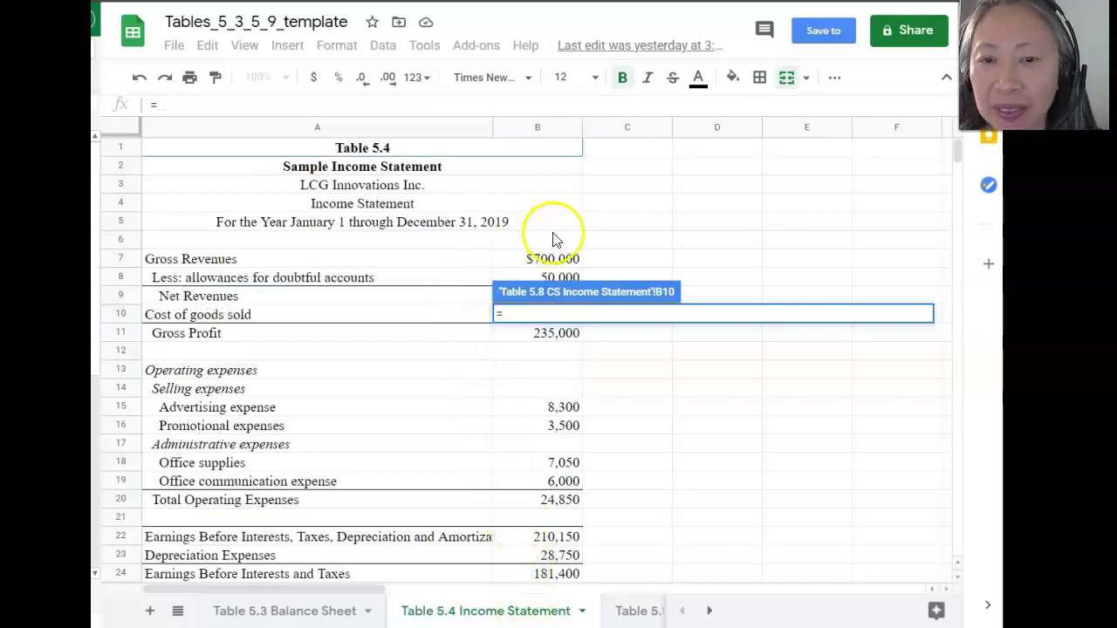
click(549, 259)
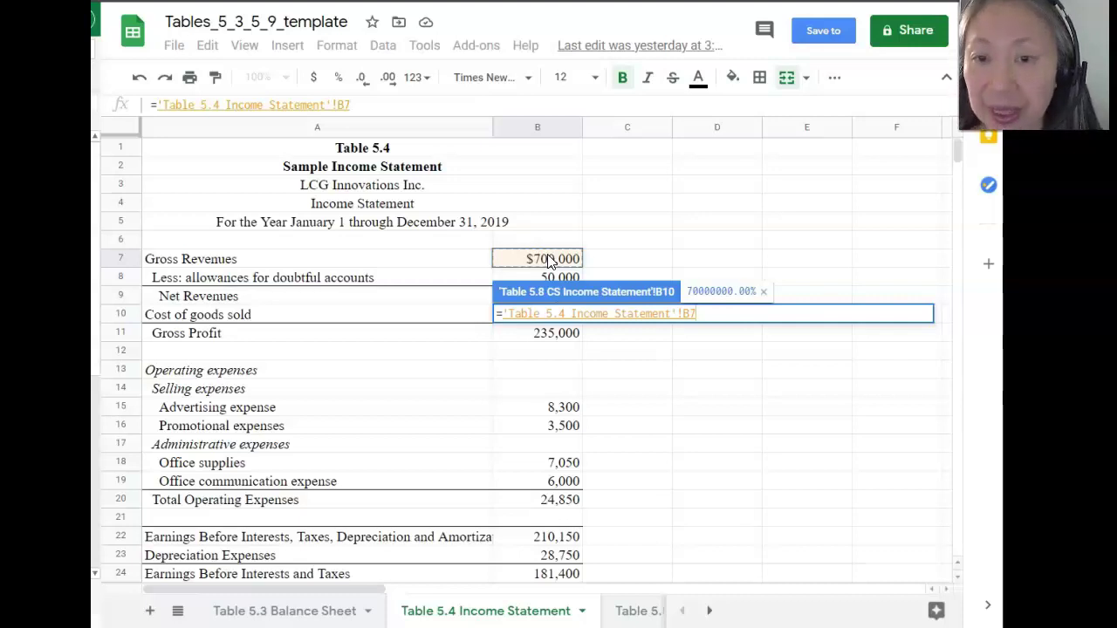
text(/)
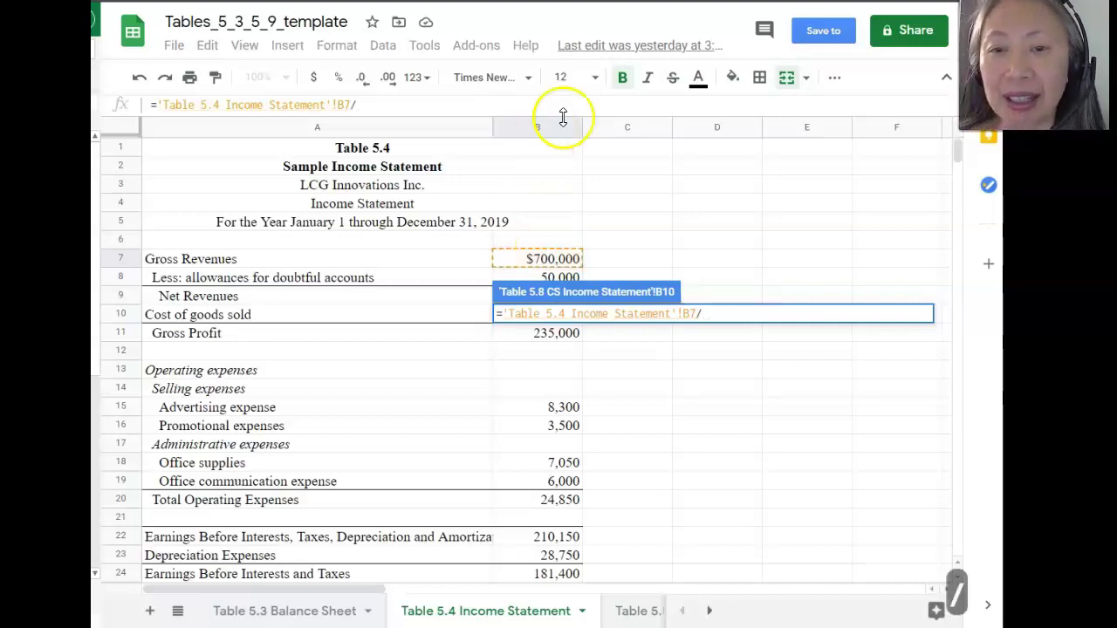
click(544, 259)
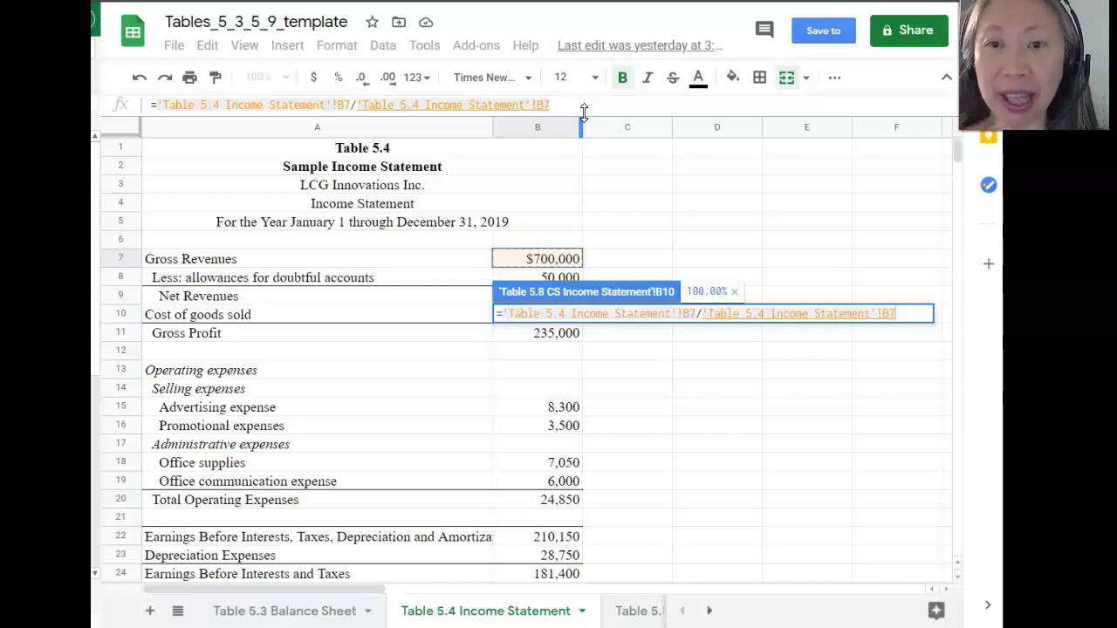
key(F4)
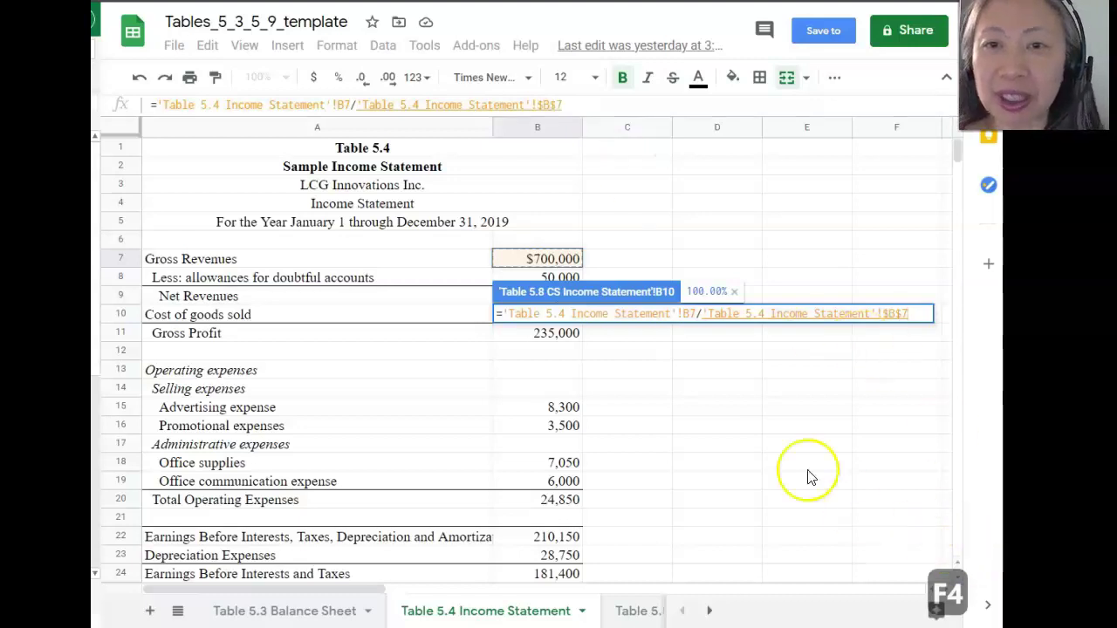
click(542, 106)
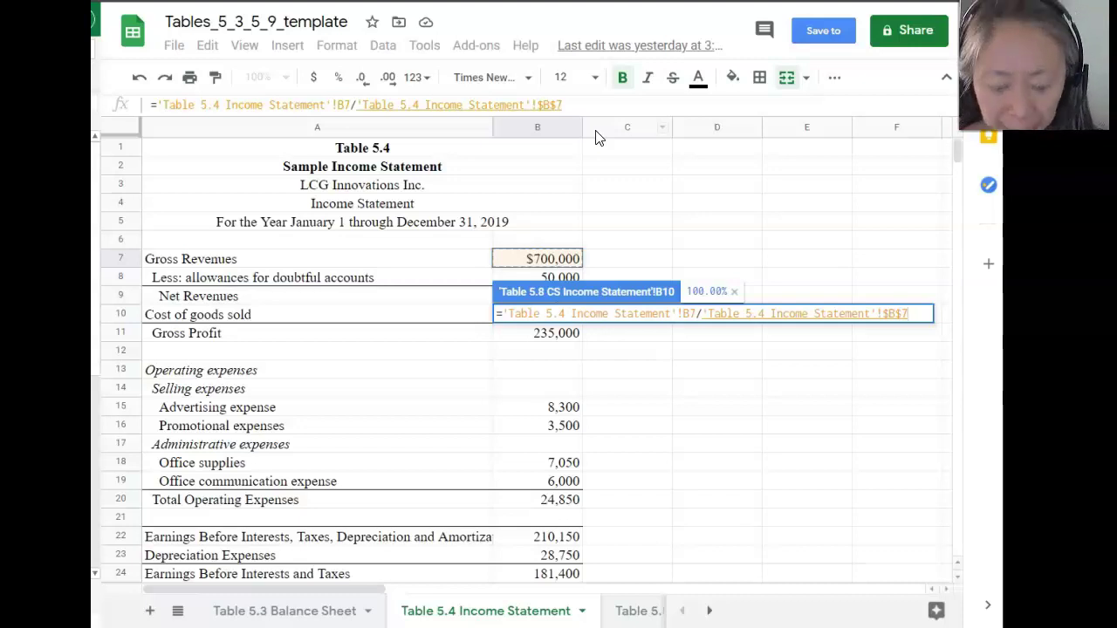
key(Return)
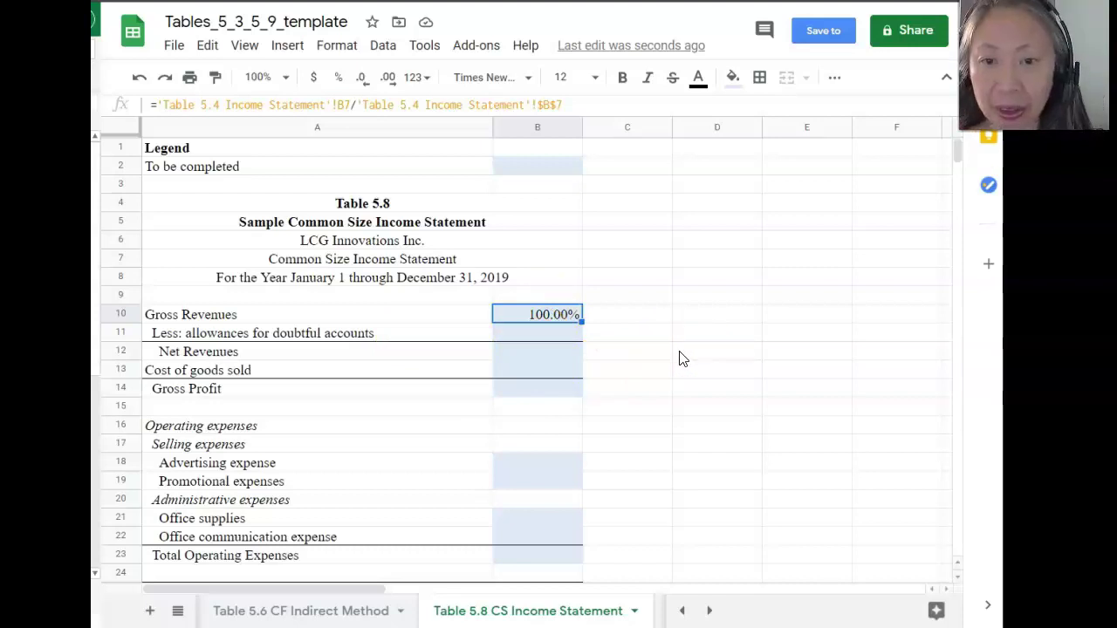
- Copy the Gross Revenues formula from B10 into B11:B14, from allowances for doubtful accounts through Gross Profit
key(ctrl+c)
key(Down)
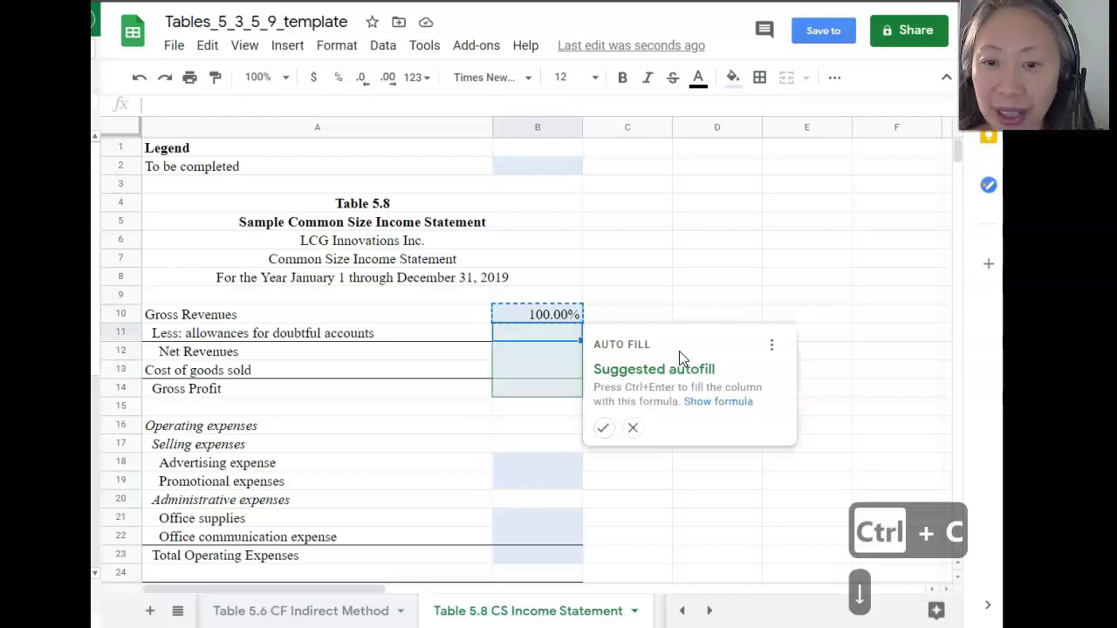
key(shift+Down)
key(shift+Down)
key(shift+Down)
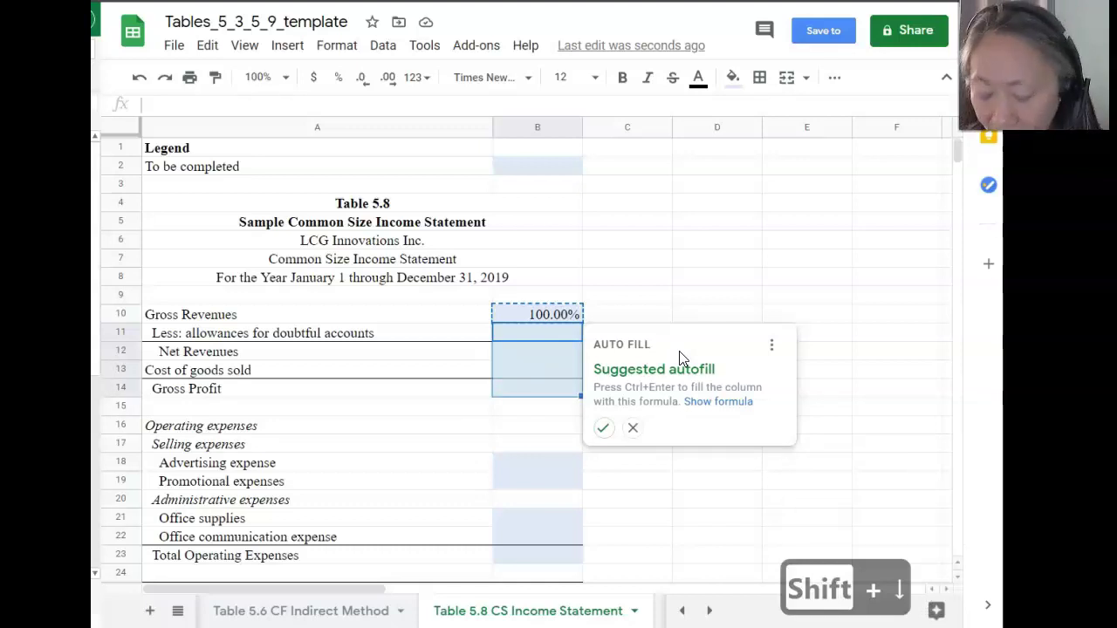
key(ctrl+v)
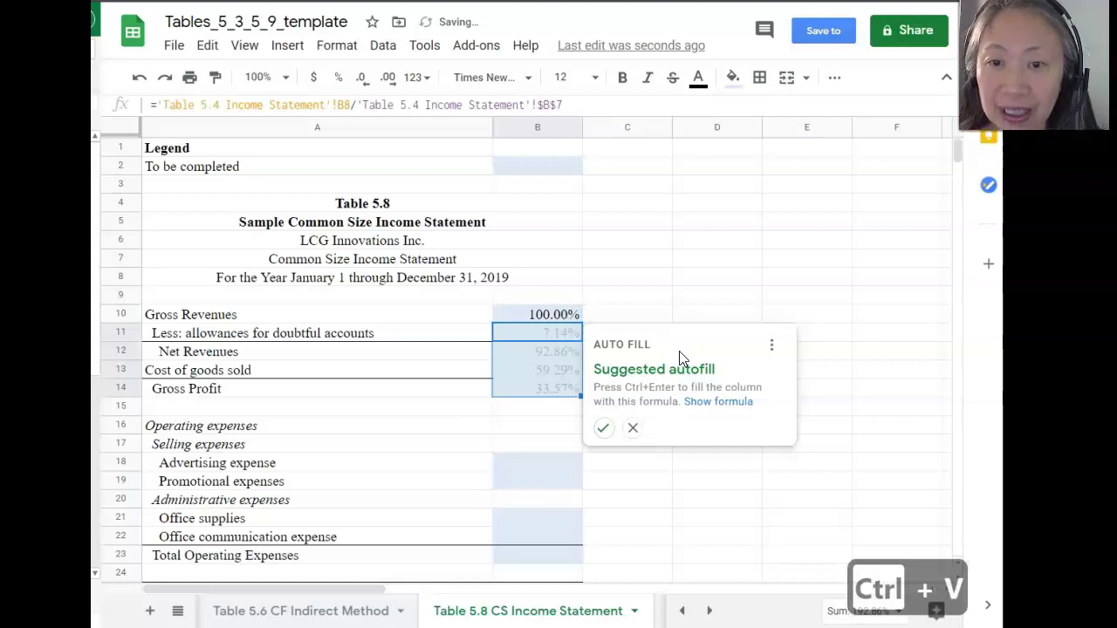
- Paste the copied percentage formula into B18:B19 for the advertising and promotional expenses
key(Down)
key(Down)
key(Down)
key(Down)
key(Down)
key(Down)
key(Down)
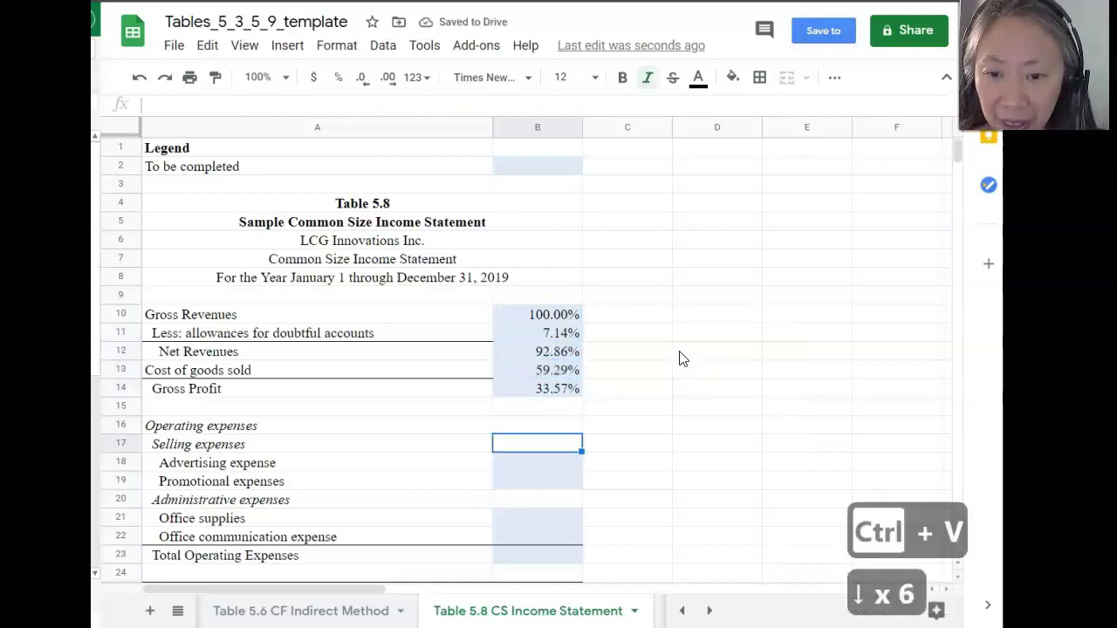
key(shift+Down)
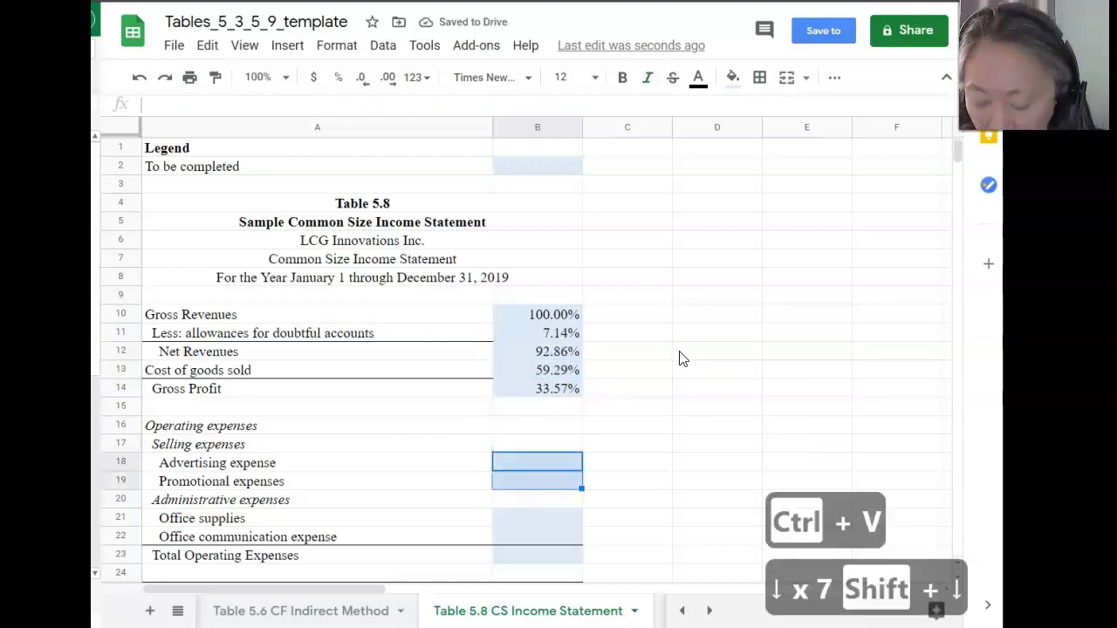
key(ctrl+v)
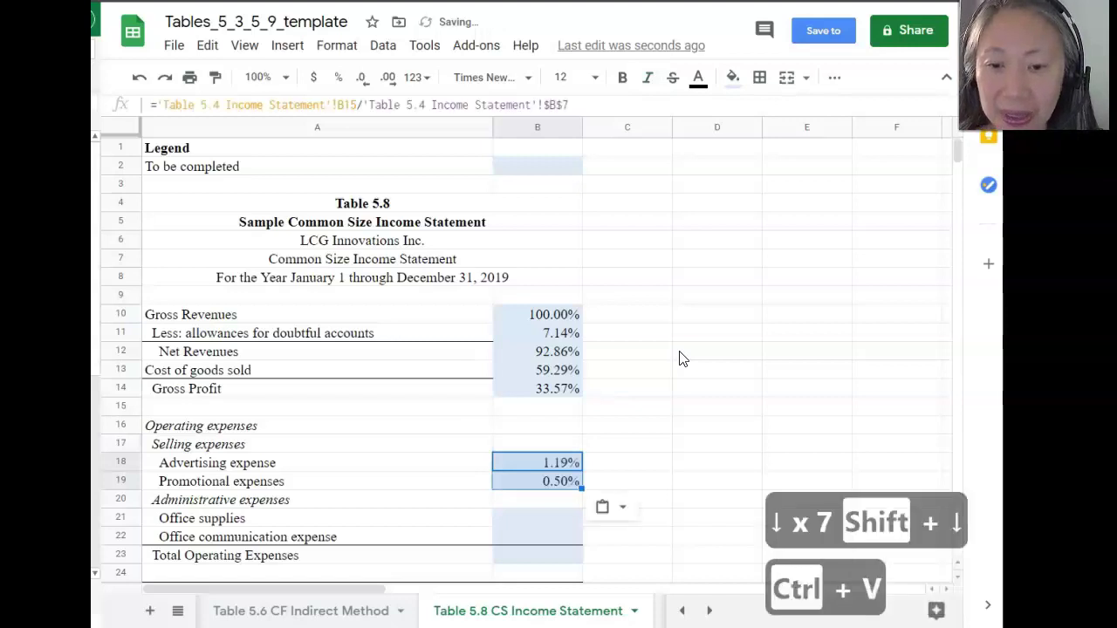
- Paste the copied formula into B21:B23 for office supplies, office communication expense and Total Operating Expenses
key(Down)
key(Down)
key(Down)
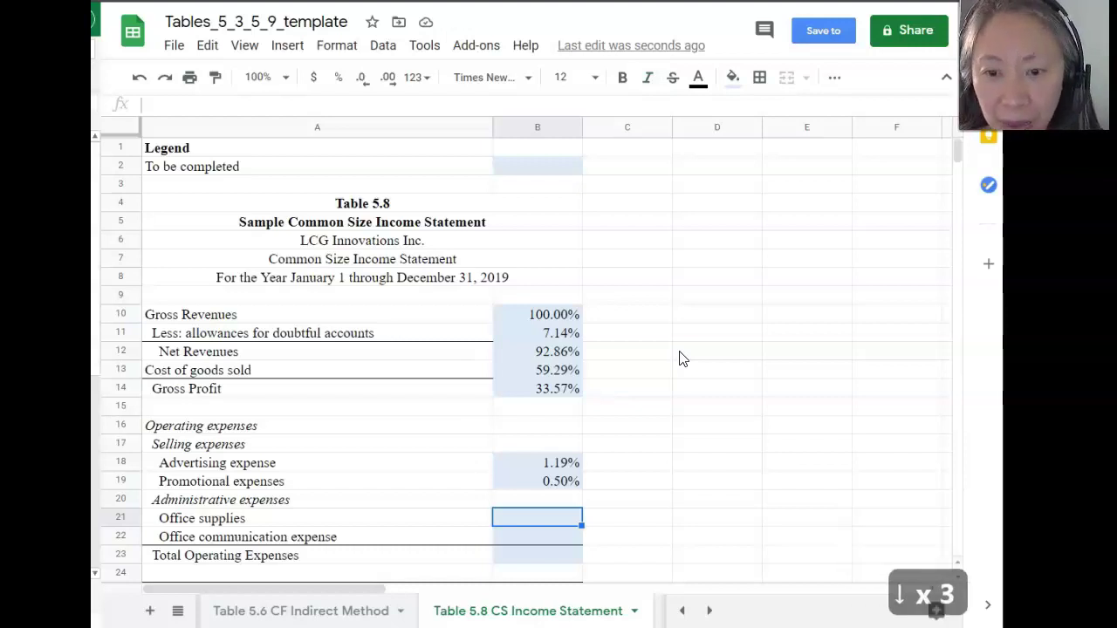
key(shift+Down)
key(shift+Down)
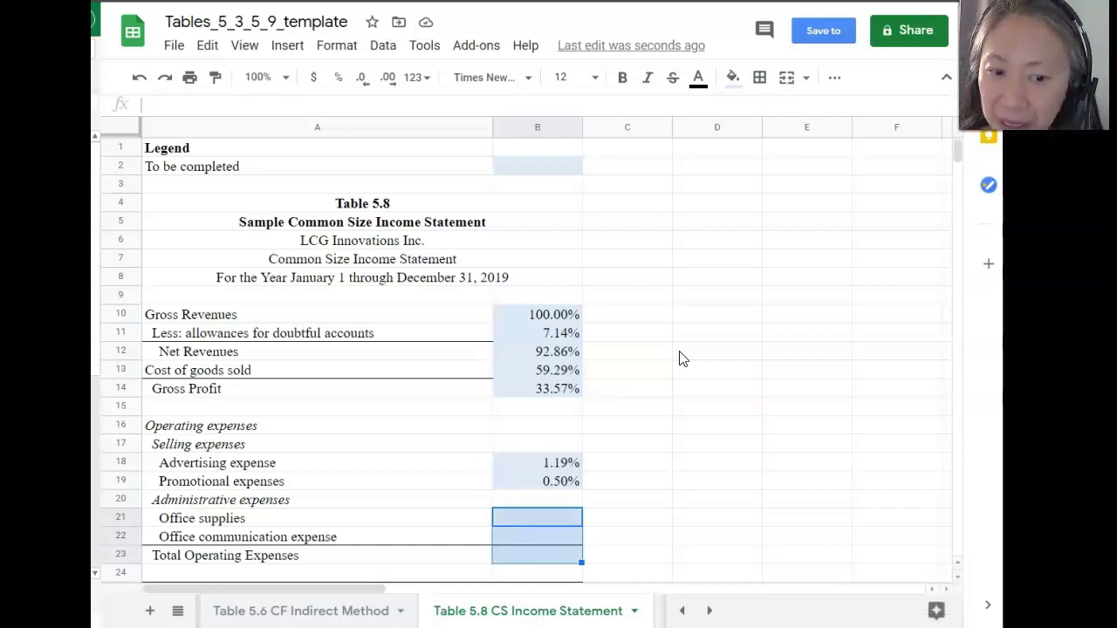
key(ctrl+v)
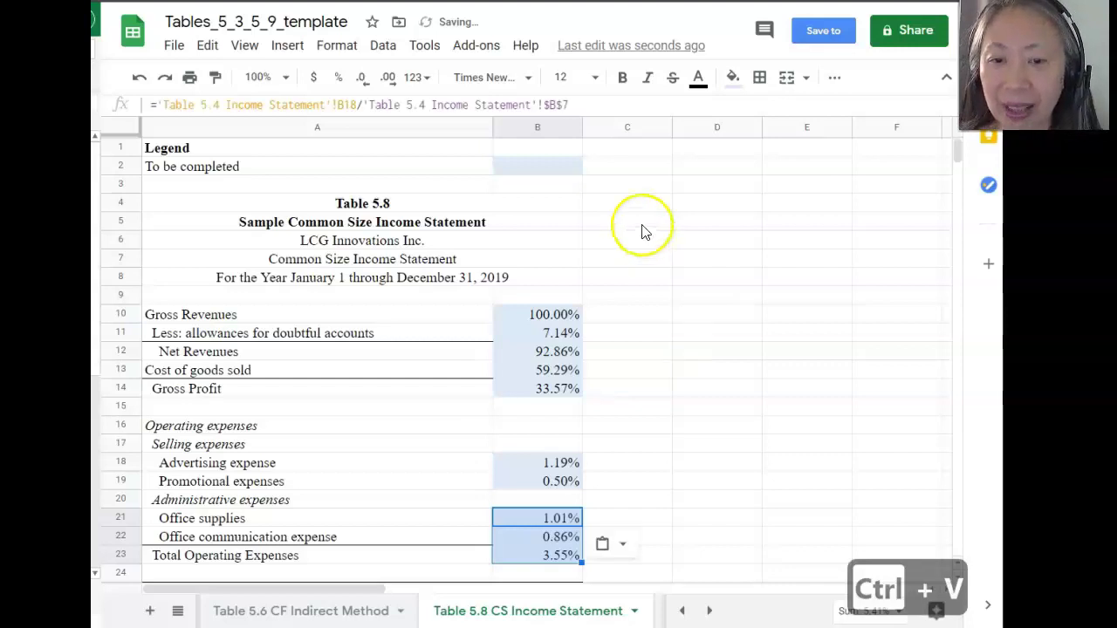
- Paste the copied formula into B25:B27, covering EBITDA, Depreciation Expenses and Earnings Before Interests and Taxes
scroll(693, 341, down, 5)
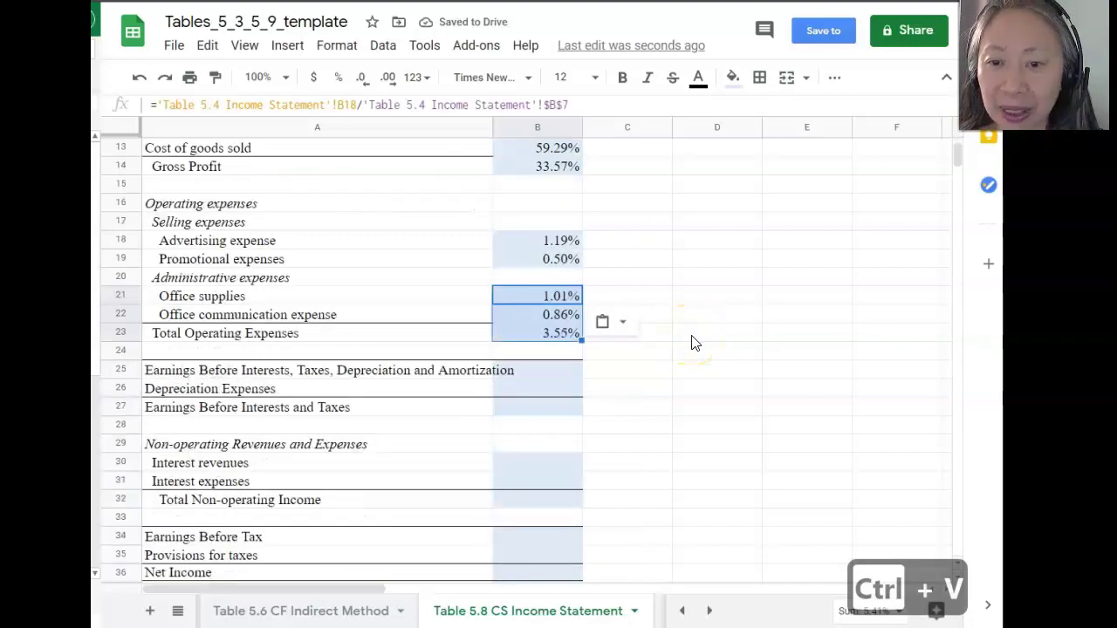
click(543, 371)
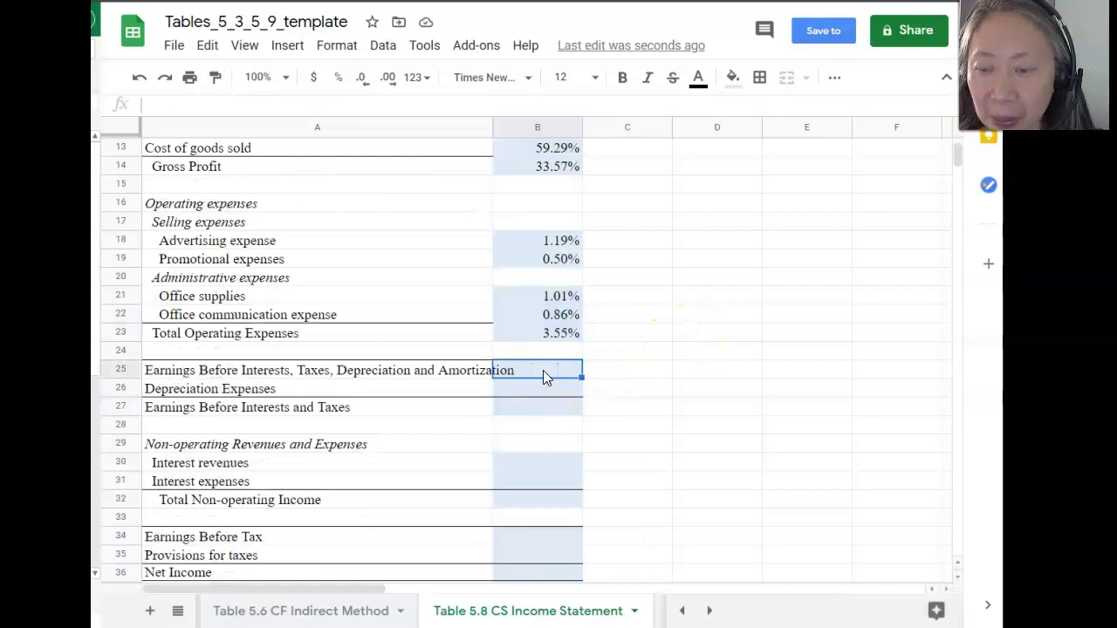
key(shift+Down)
key(shift+Down)
key(ctrl+v)
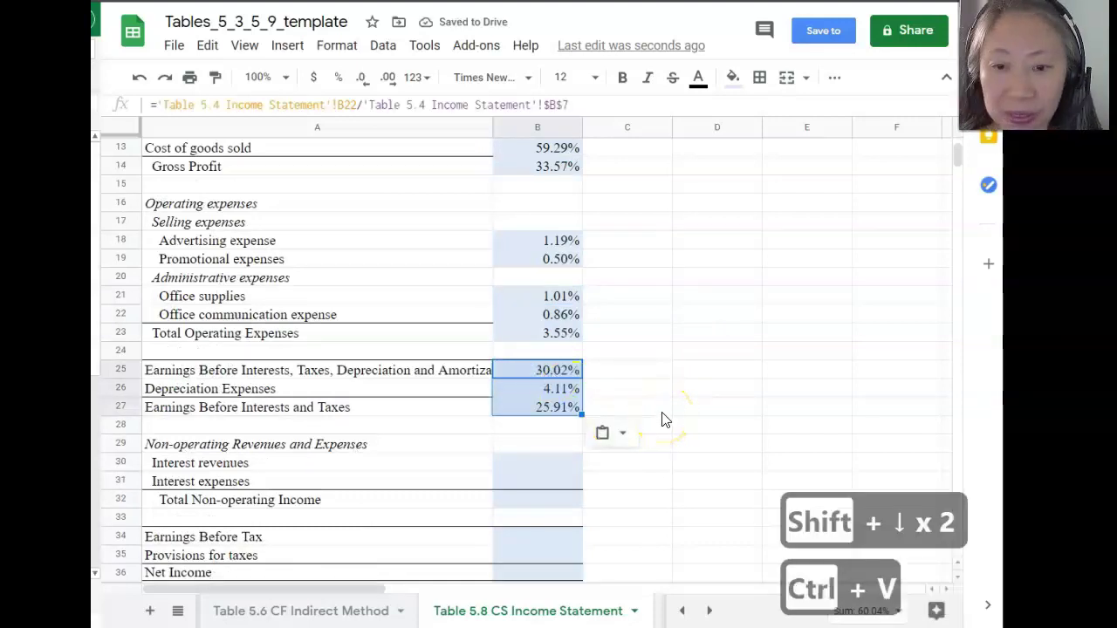
- Paste the copied formula into B30:B32 for interest revenues, interest expenses and Total Non-operating Income
scroll(662, 419, down, 3)
click(545, 312)
key(shift+Down)
key(shift+Down)
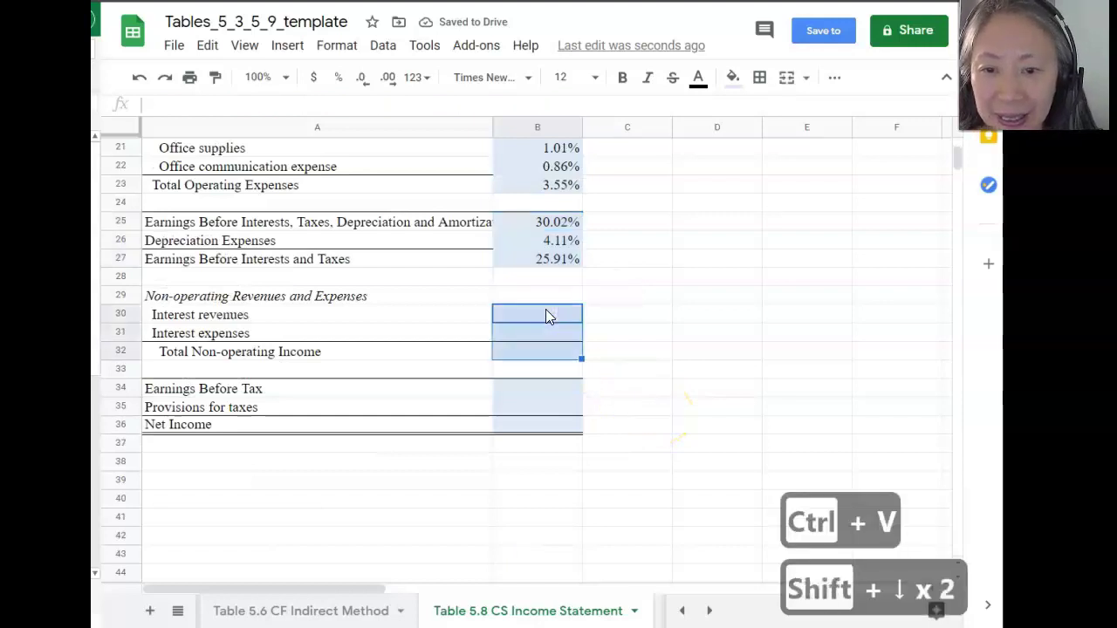
key(ctrl+v)
- Paste the copied formula into B34:B36 for Earnings Before Tax, Provisions for taxes and Net Income
key(Down)
key(Down)
key(Down)
key(Down)
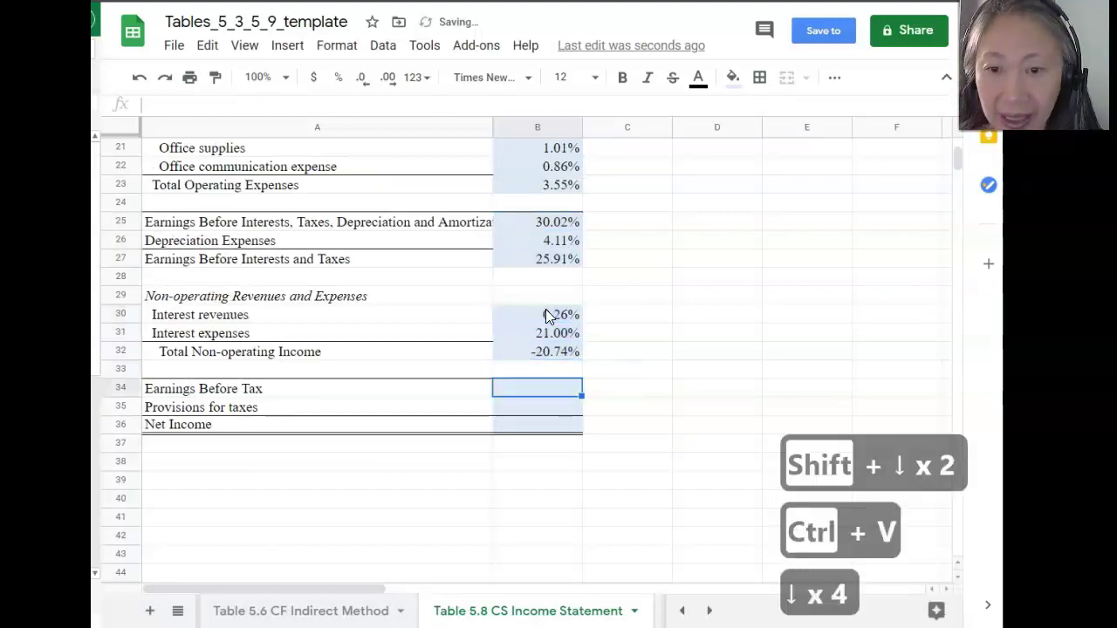
key(shift+Down)
key(shift+Down)
key(ctrl+v)
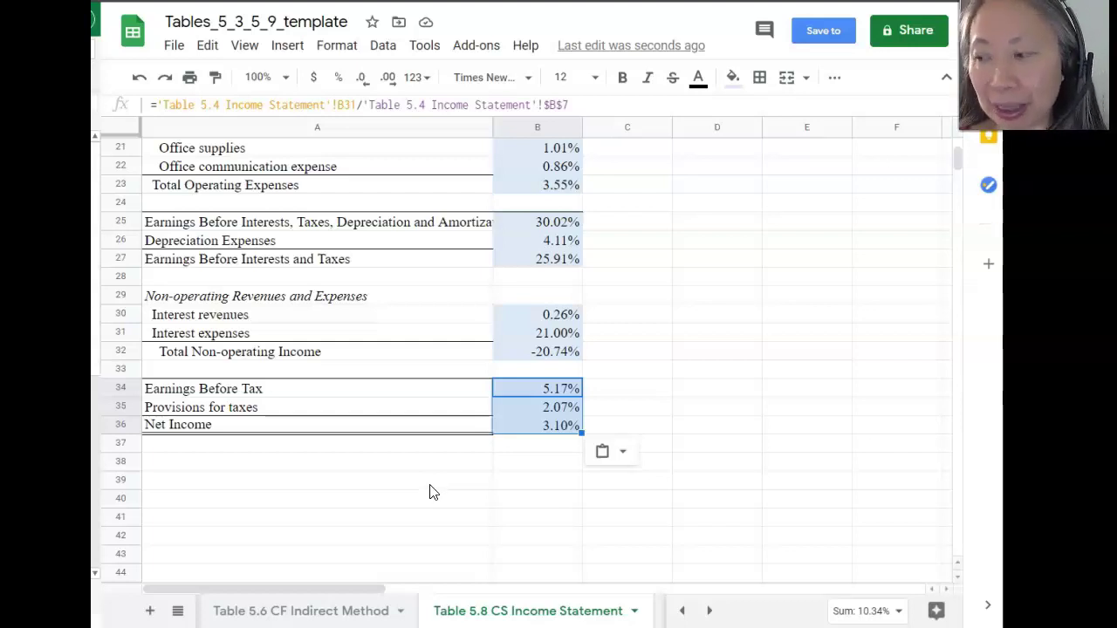
- Review the completed percentages in the common size income statement from Gross Revenues down to Net Income
key(ctrl+z)
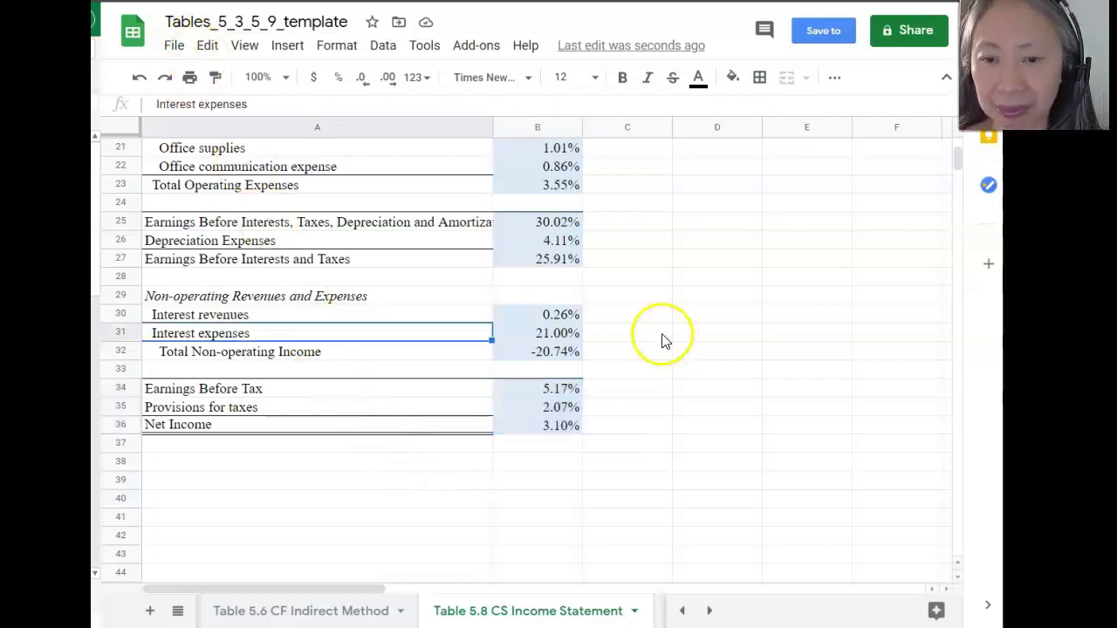
scroll(657, 339, up, 5)
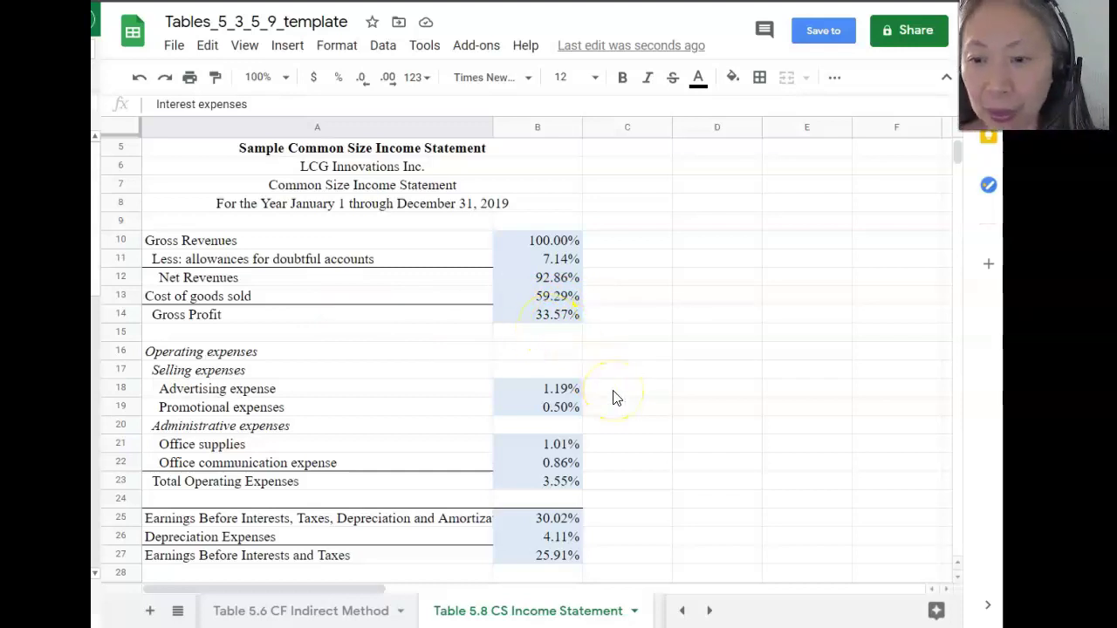
scroll(614, 397, down, 4)
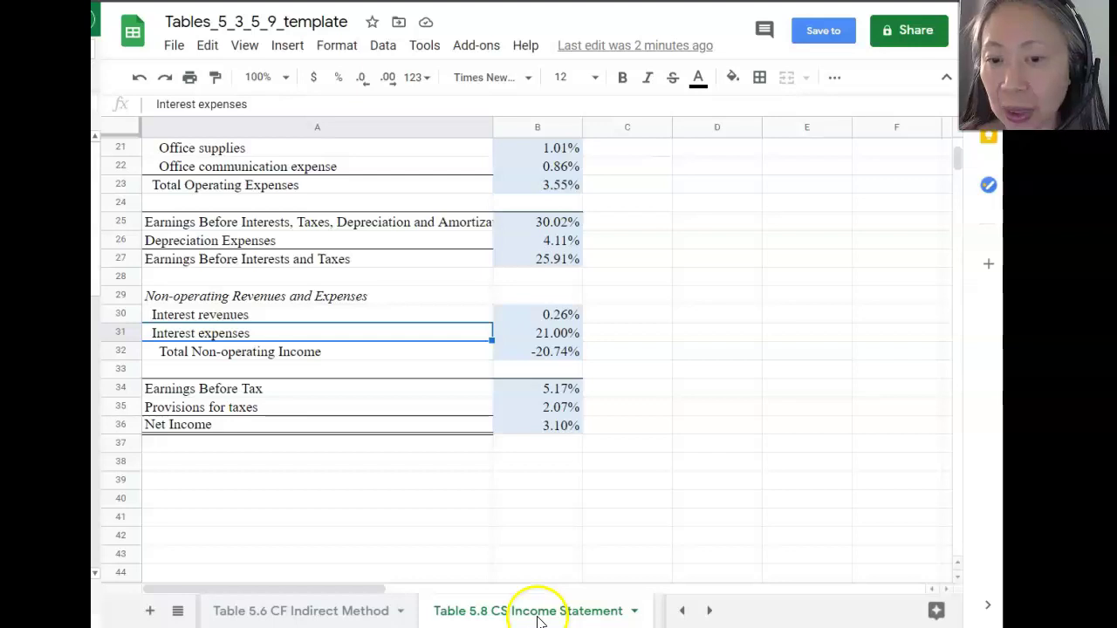
- Open the Table 5.9 CS Balance Sheet sheet and look over its asset, liability and stockholders' equity rows
click(708, 611)
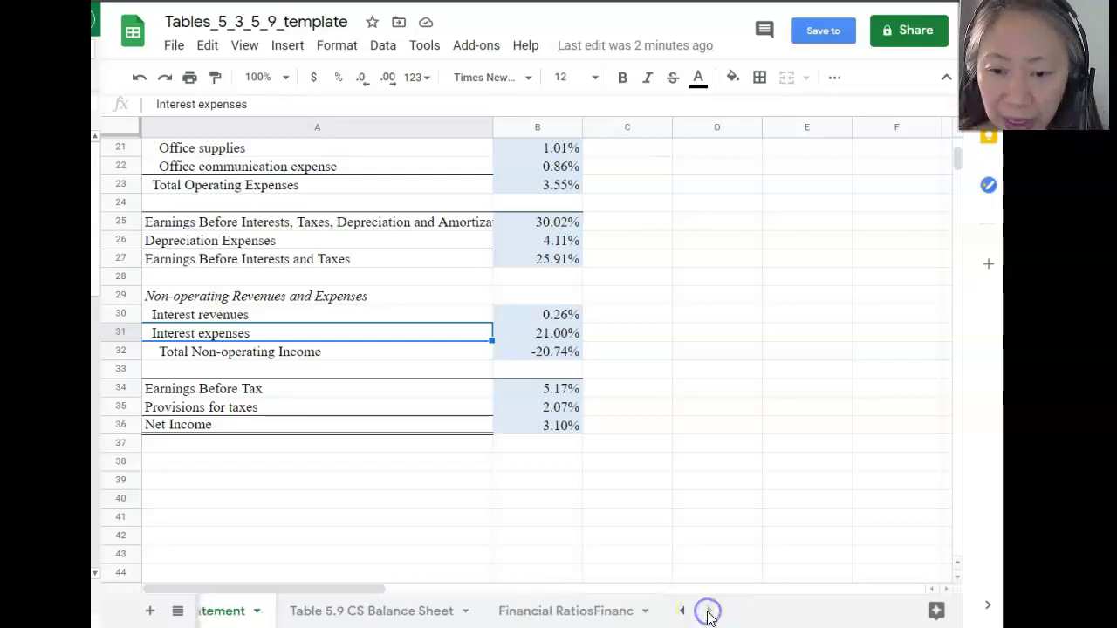
click(363, 616)
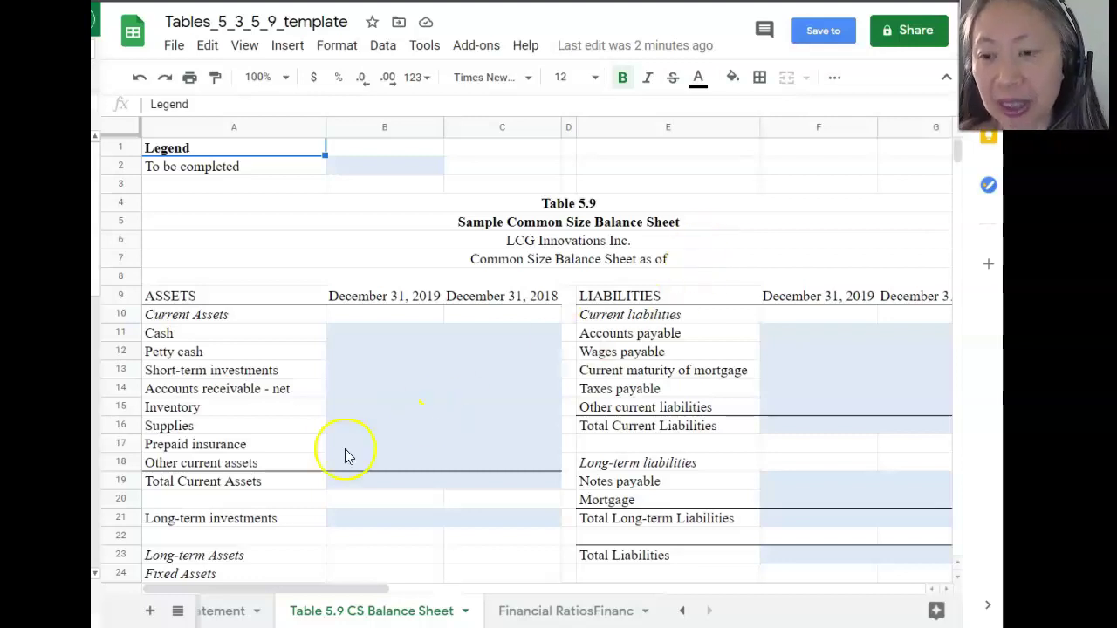
scroll(262, 428, down, 2)
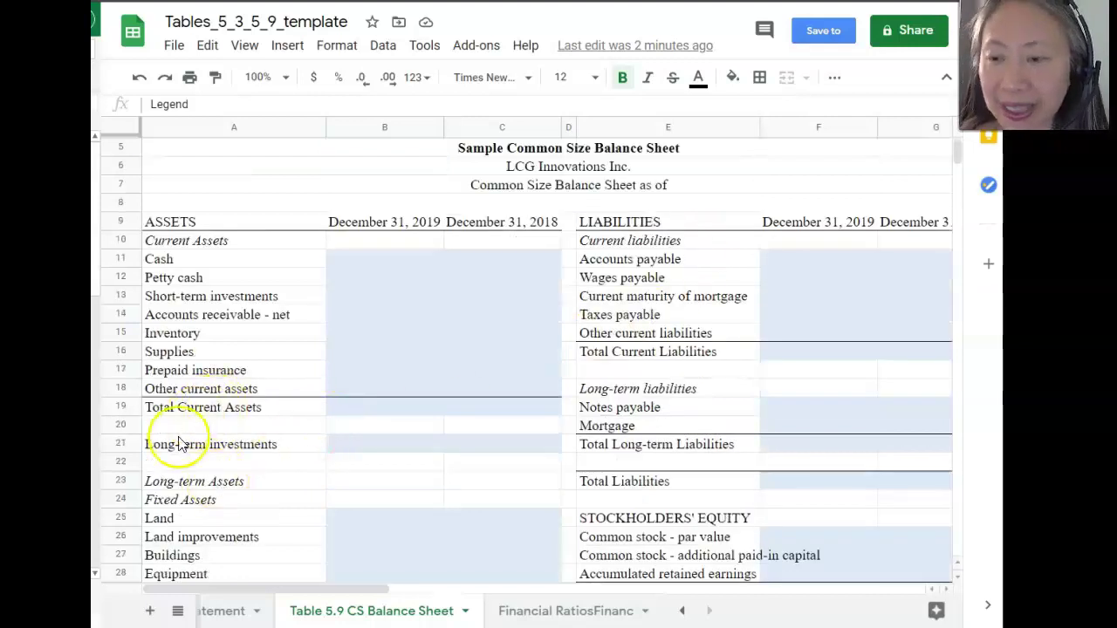
scroll(253, 418, down, 2)
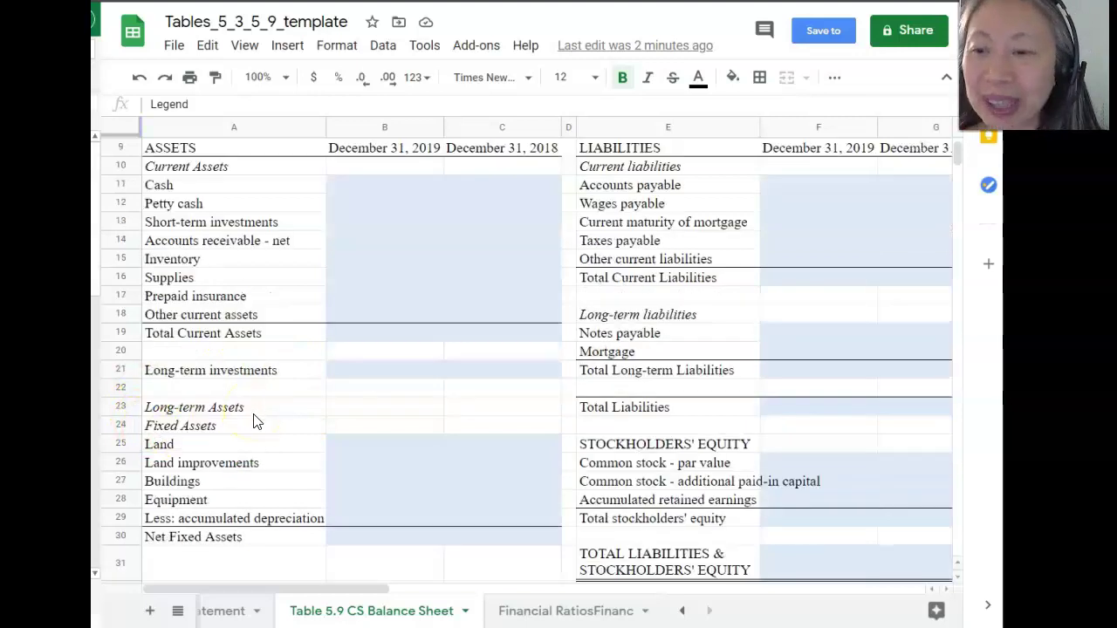
scroll(286, 550, down, 5)
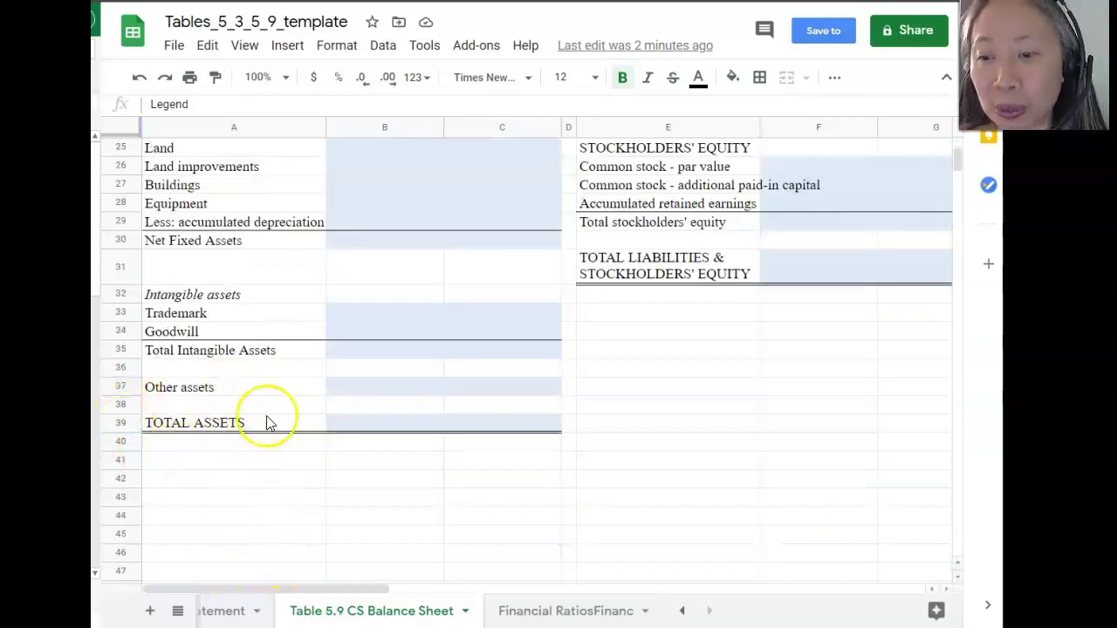
scroll(327, 448, up, 4)
scroll(327, 447, up, 4)
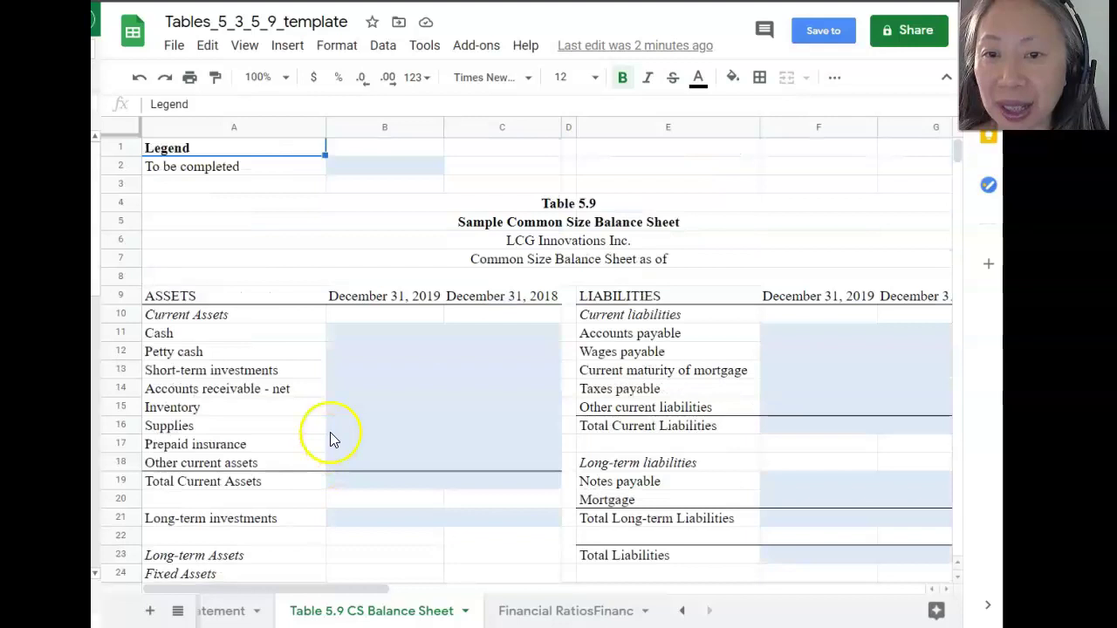
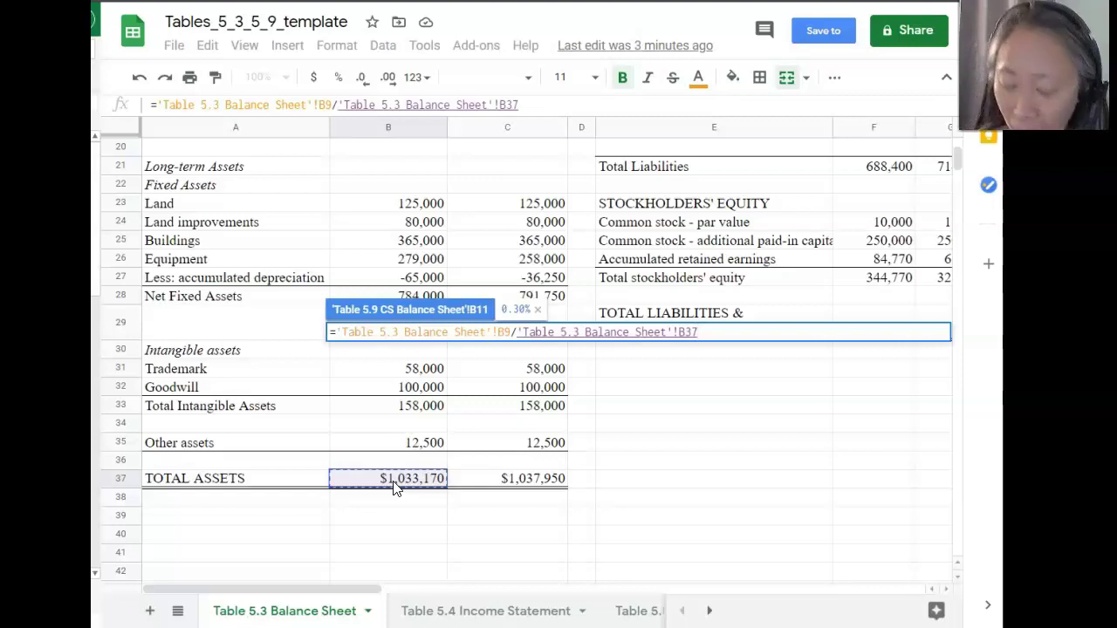
- Make the Total Assets reference absolute as $B$37, enter the 2019 Cash formula in B11 and copy it
key(F4)
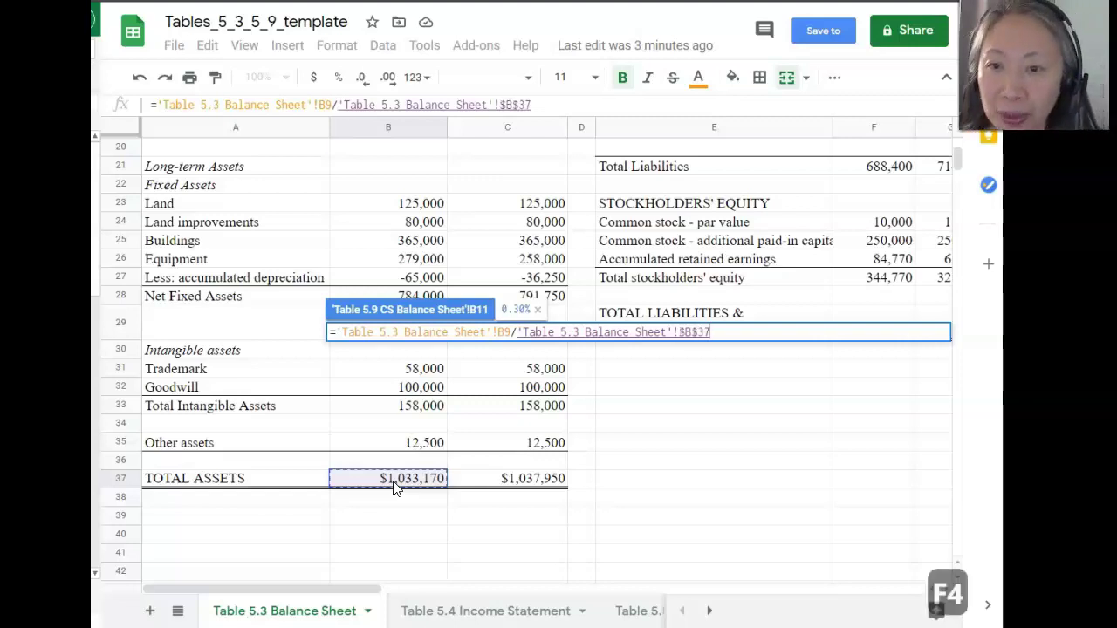
key(Return)
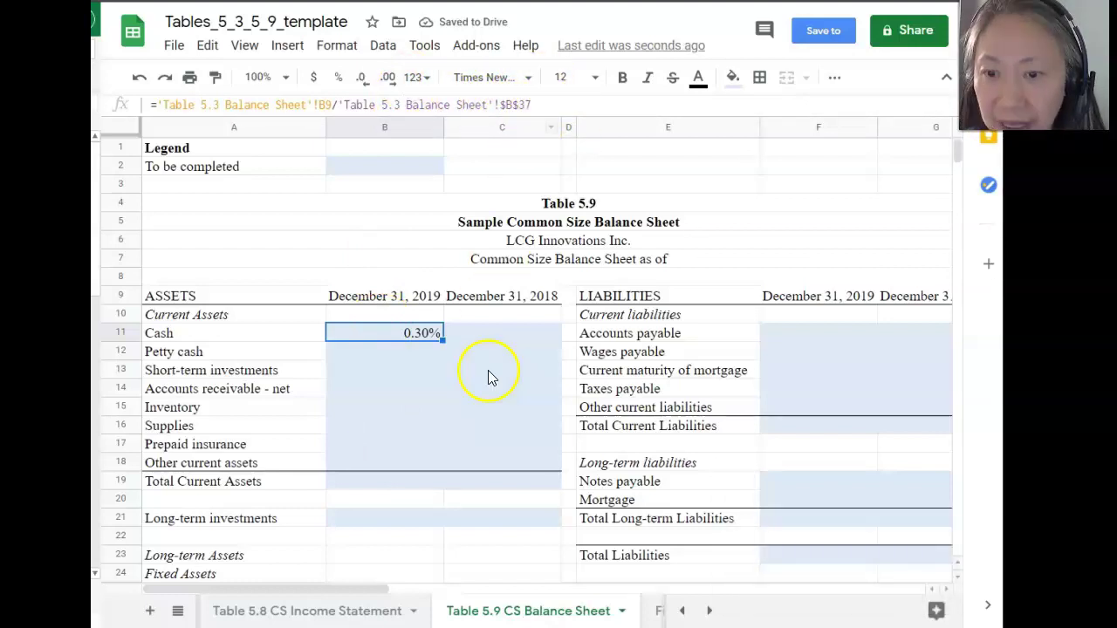
key(ctrl+c)
- Paste the copied formula into B12:B19, from Petty cash through Total Current Assets
key(Down)
key(shift+Down)
key(shift+Down)
key(shift+Down)
key(shift+Down)
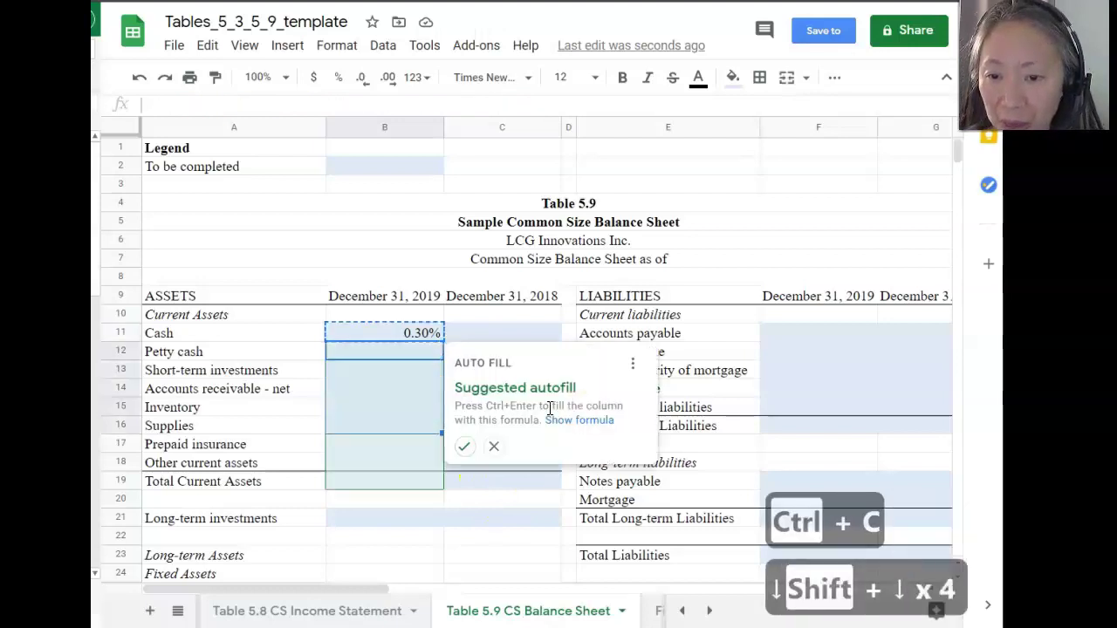
key(shift+Down)
key(shift+Down)
key(shift+Down)
key(ctrl+v)
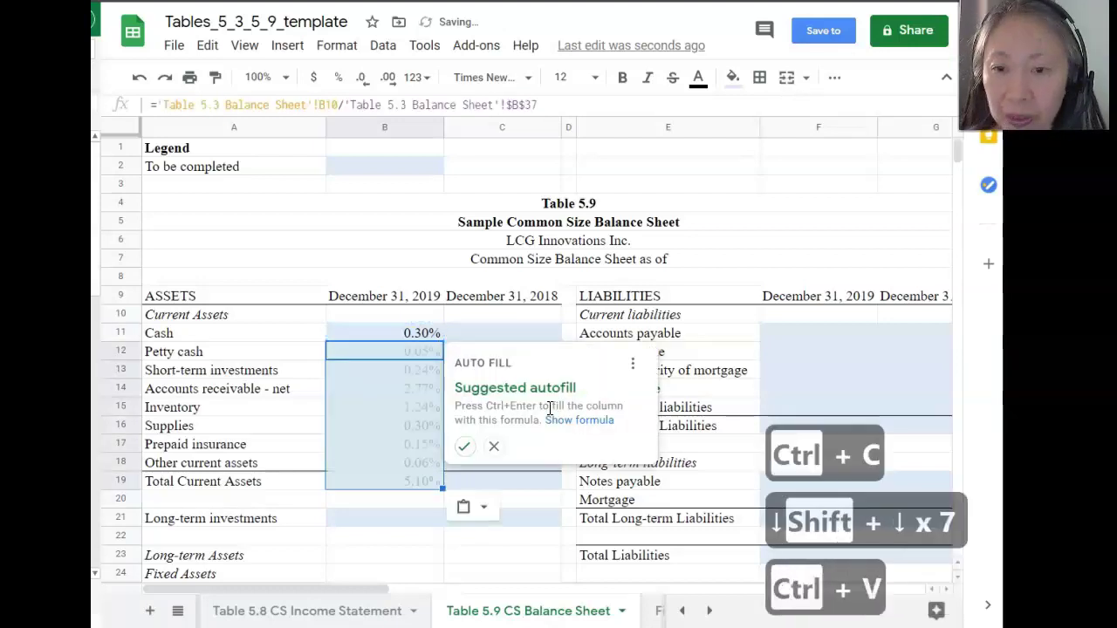
- Paste the copied formula into B21 for Long-term investments
key(Down)
key(Down)
key(Down)
key(ctrl+Down)
key(Down)
key(Down)
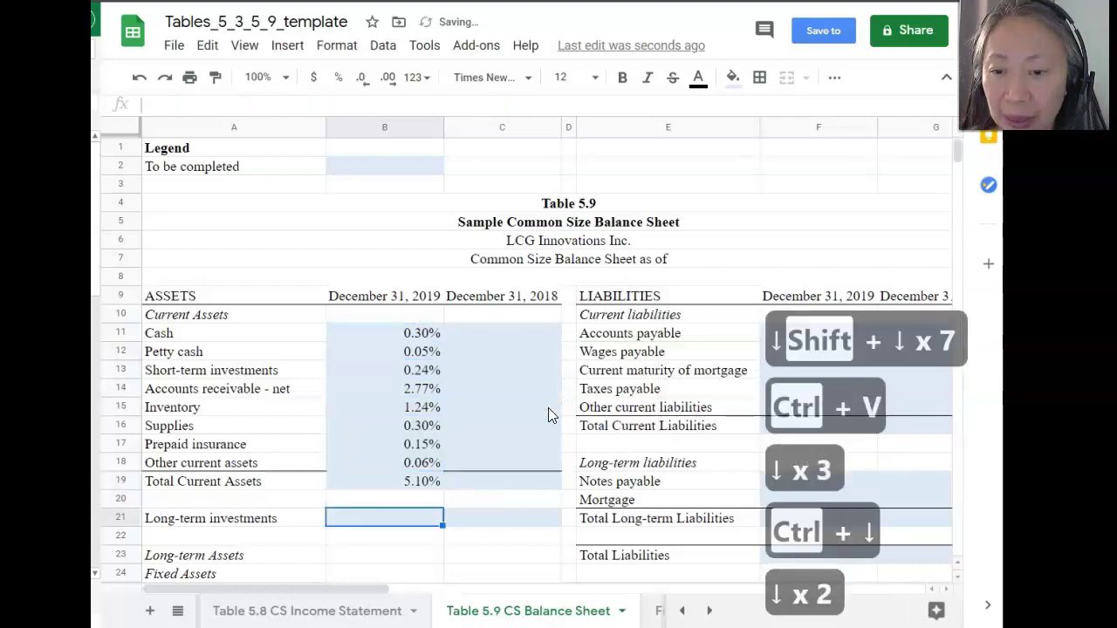
key(ctrl+v)
- Paste the copied formula into B25:B30, from Land through Net Fixed Assets
key(Down)
key(Down)
key(Down)
key(Down)
key(Down)
key(Down)
key(Down)
key(Down)
key(Down)
key(Down)
key(Down)
key(Down)
key(Down)
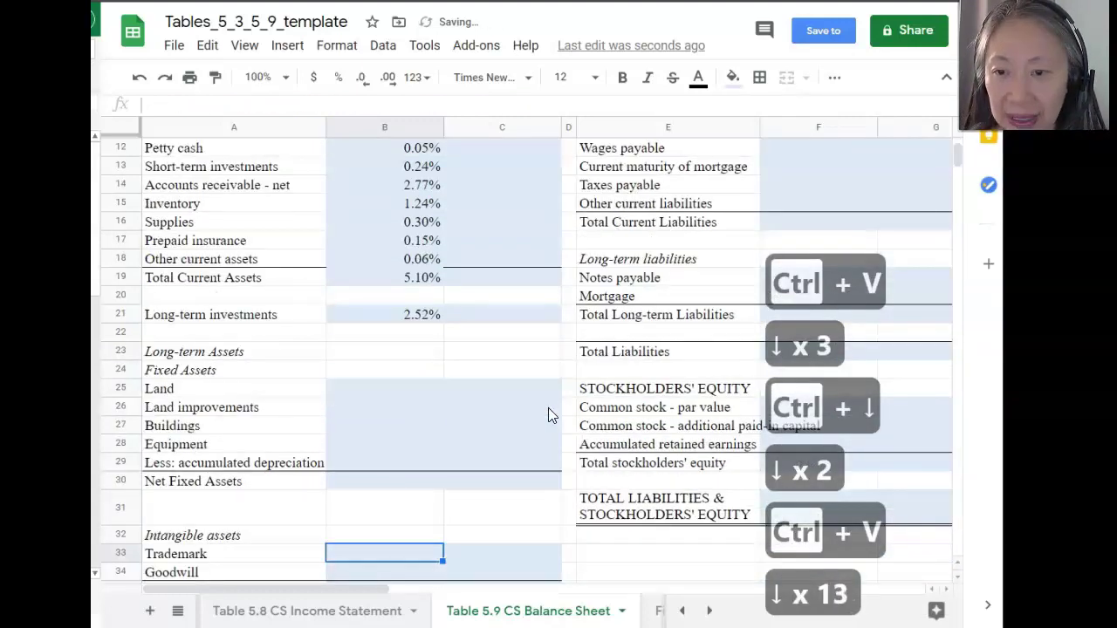
key(Up)
key(Up)
key(Up)
key(Up)
key(Up)
key(Up)
key(Up)
key(Up)
key(Up)
key(shift+Down)
key(shift+Down)
key(shift+Down)
key(shift+Down)
key(shift+Down)
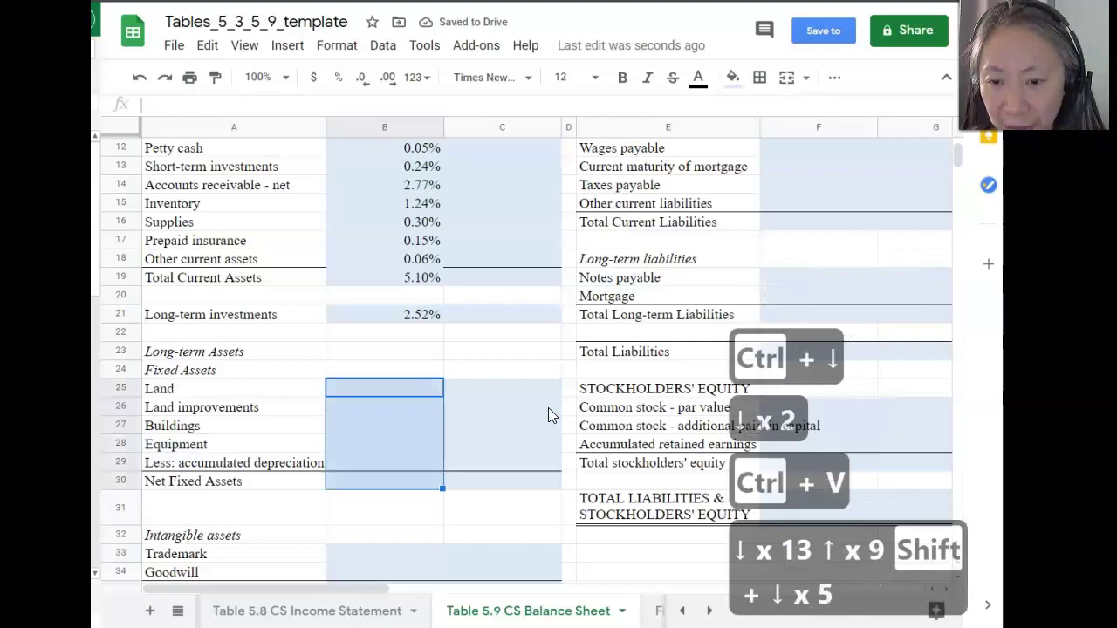
key(ctrl+v)
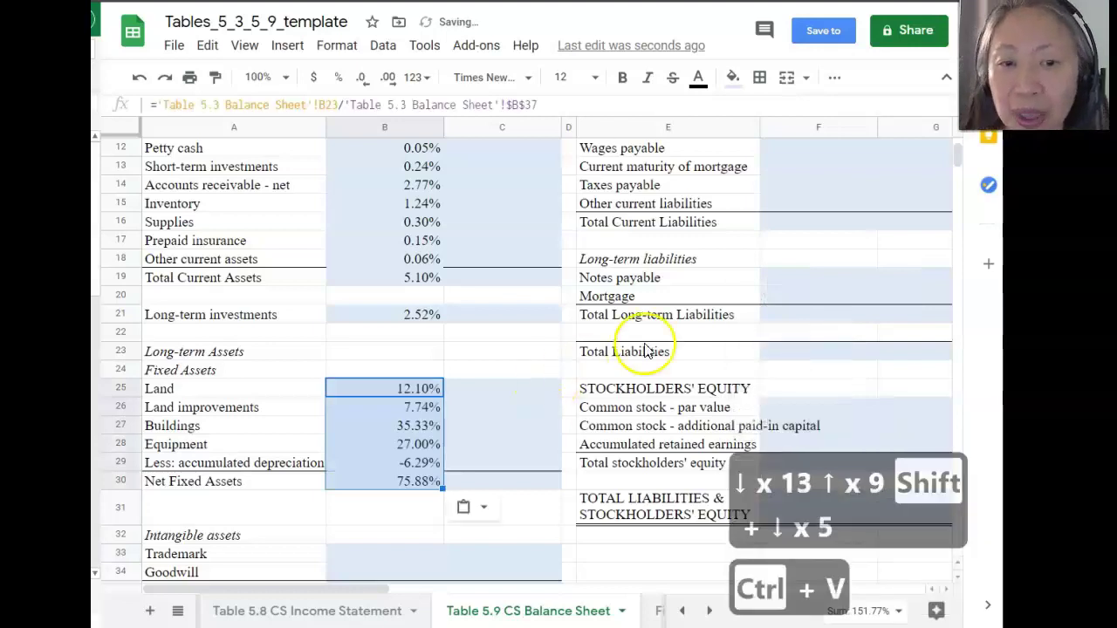
- Paste the copied formula into F11:F16, from Accounts payable through Total Current Liabilities
scroll(645, 351, up, 3)
click(814, 270)
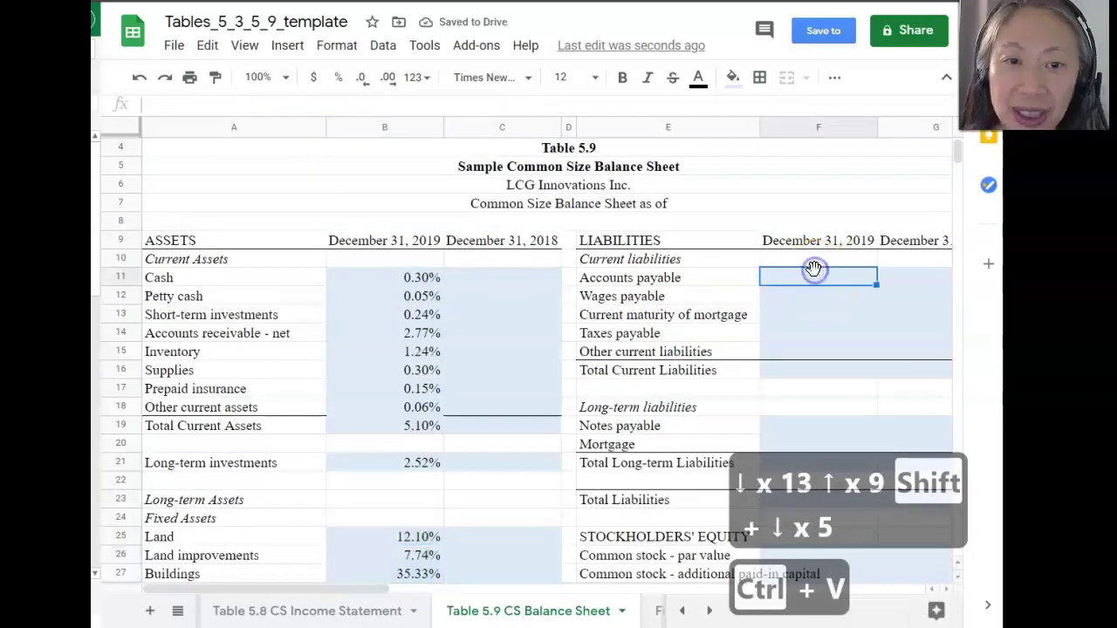
key(Caps_Lock)
key(Down)
key(Down)
key(Down)
key(Down)
key(Up)
key(Up)
key(Up)
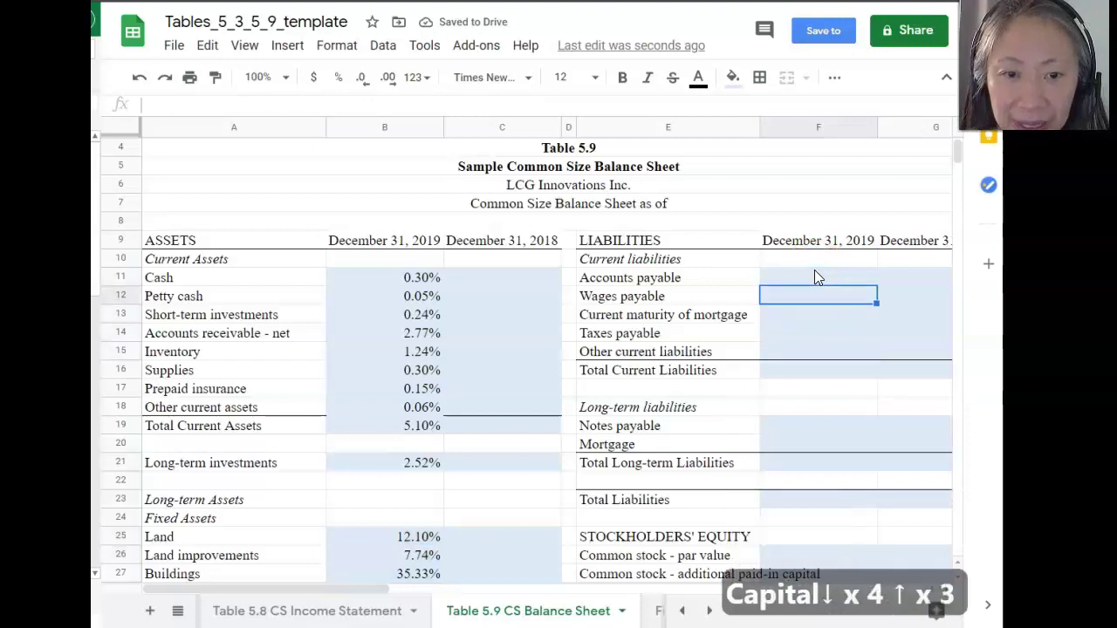
key(Up)
key(shift+Down)
key(shift+Down)
key(shift+Down)
key(shift+Down)
key(shift+Down)
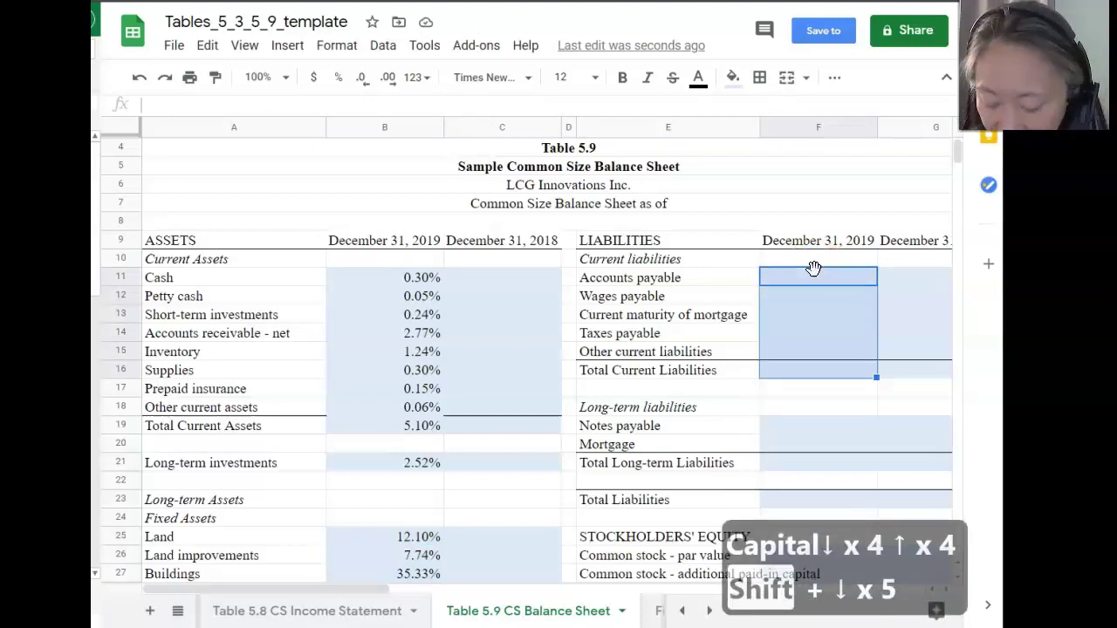
key(ctrl+v)
key(Caps_Lock)
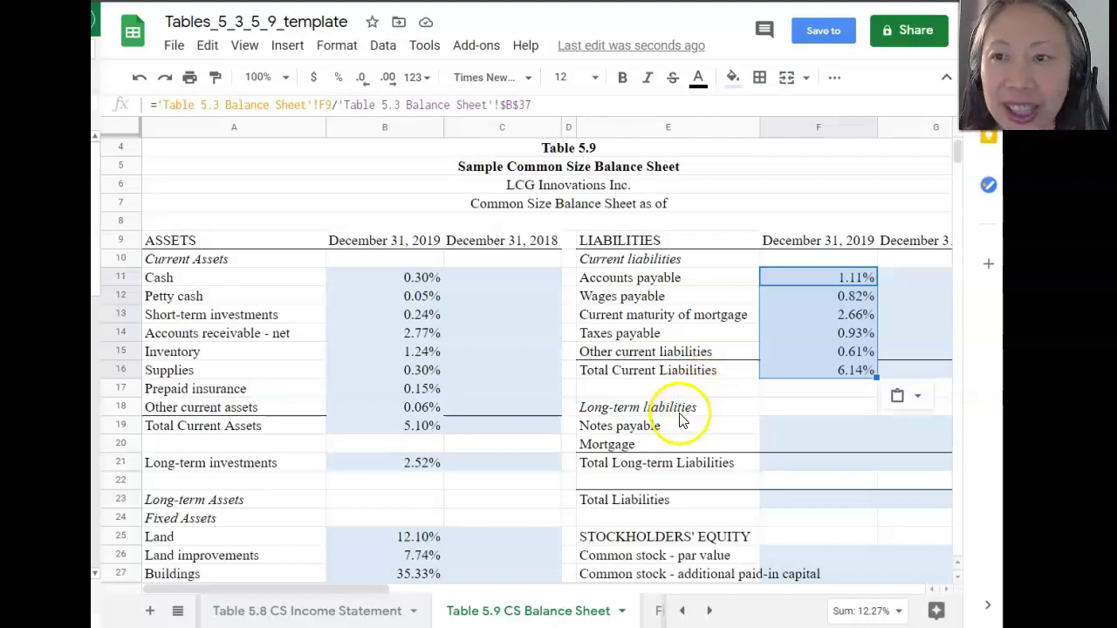
- Check the 2019 percentages down to TOTAL ASSETS and clear cell F25 beside the STOCKHOLDERS' EQUITY heading
key(ctrl+Home)
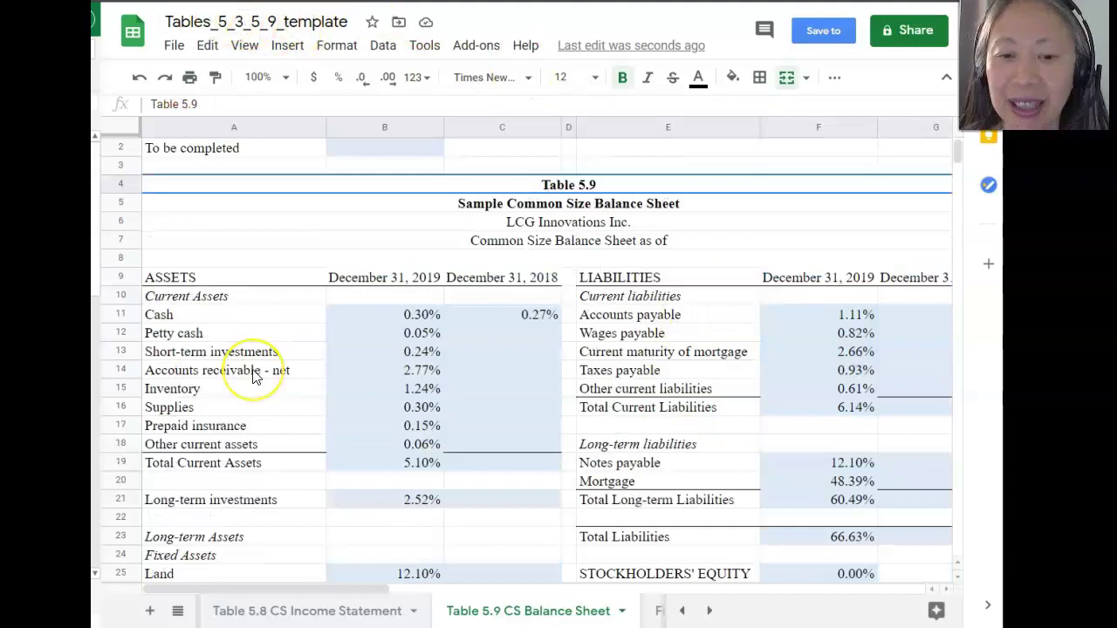
scroll(254, 374, down, 5)
scroll(253, 374, down, 4)
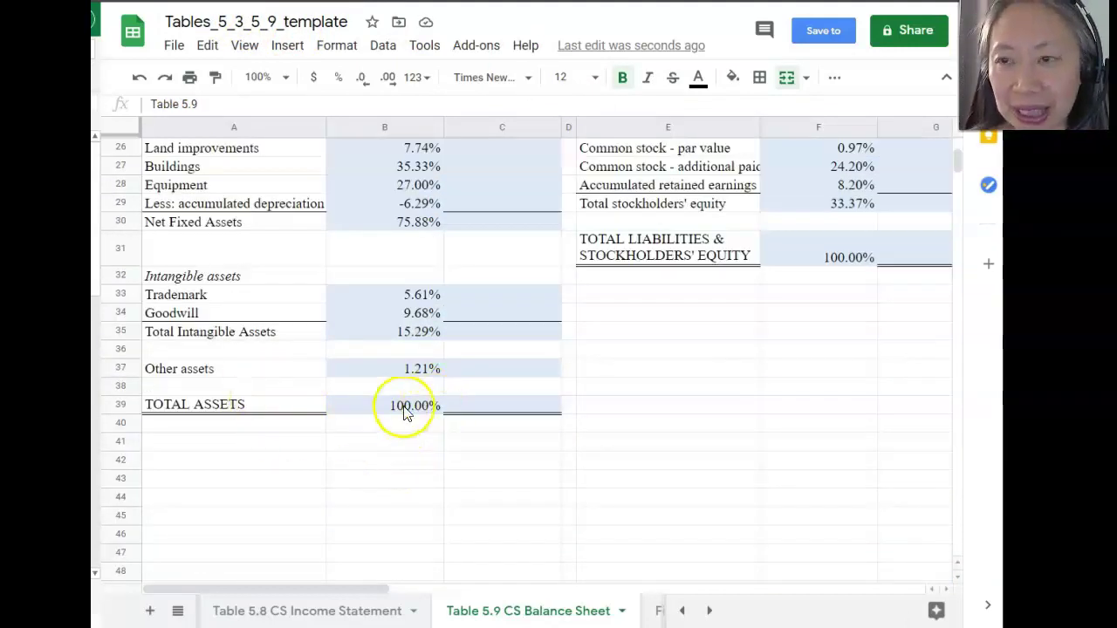
scroll(405, 412, up, 4)
click(818, 351)
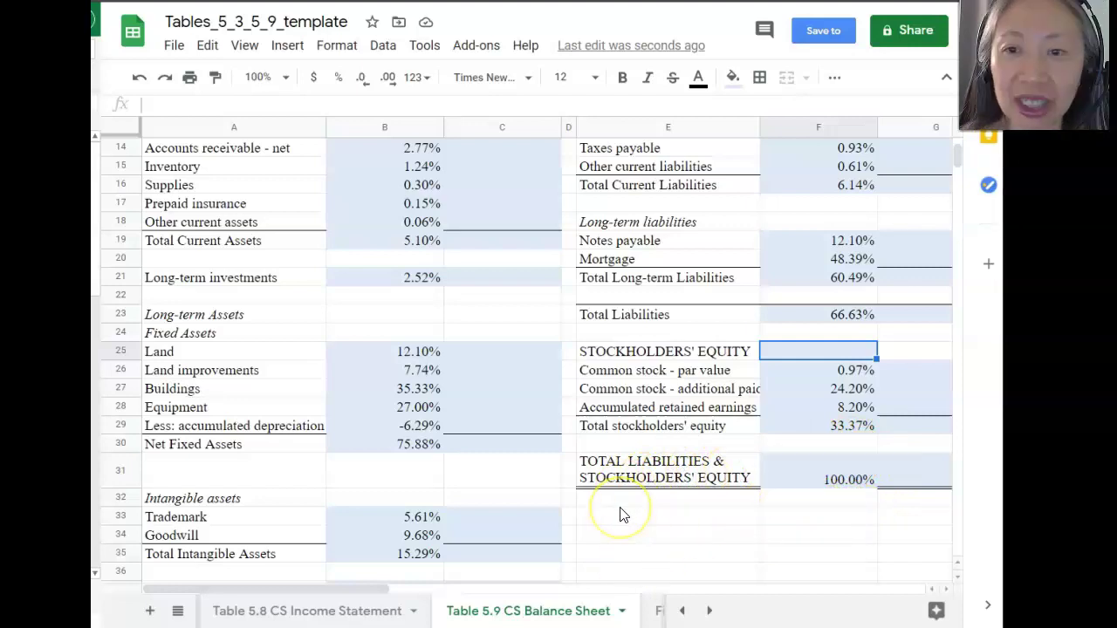
- Copy the December 31, 2018 Cash formula in C11 to the remaining 2018 asset, liability and equity rows
scroll(624, 515, up, 3)
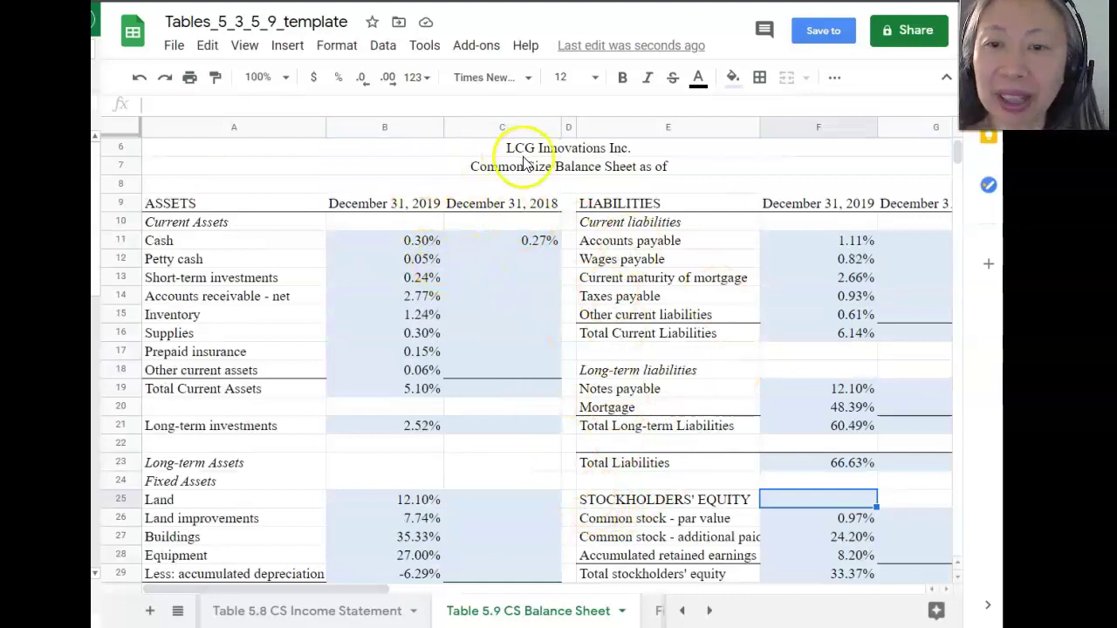
click(476, 240)
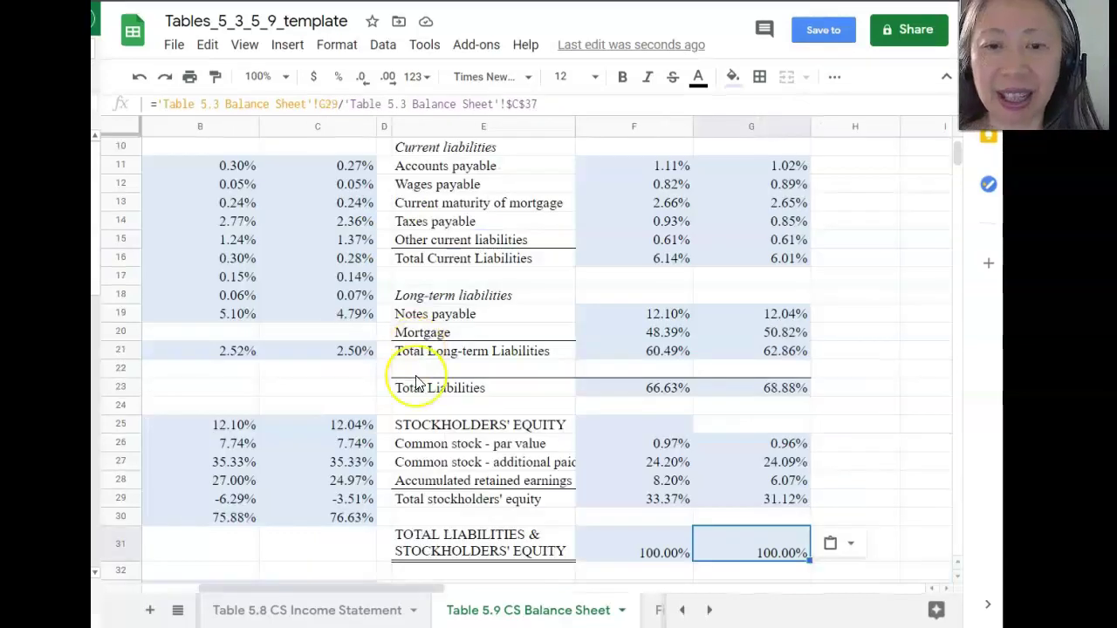
- Review the 2019 and 2018 percentages for liabilities, stockholders' equity and assets in the common size balance sheet
scroll(417, 384, down, 2)
scroll(416, 384, up, 2)
scroll(417, 384, up, 1)
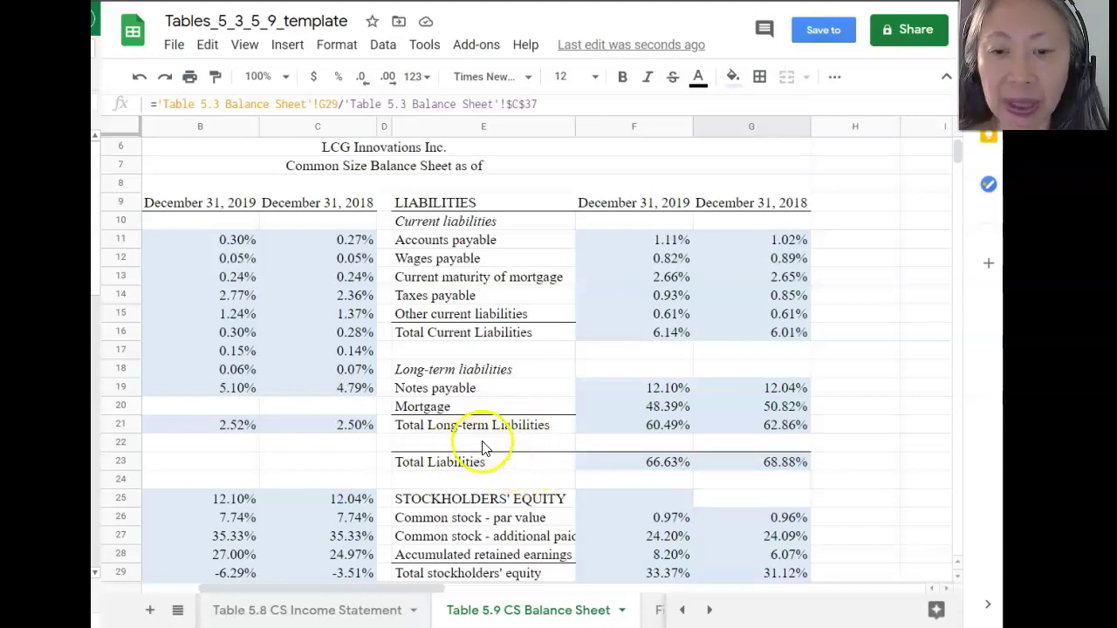
scroll(482, 448, down, 2)
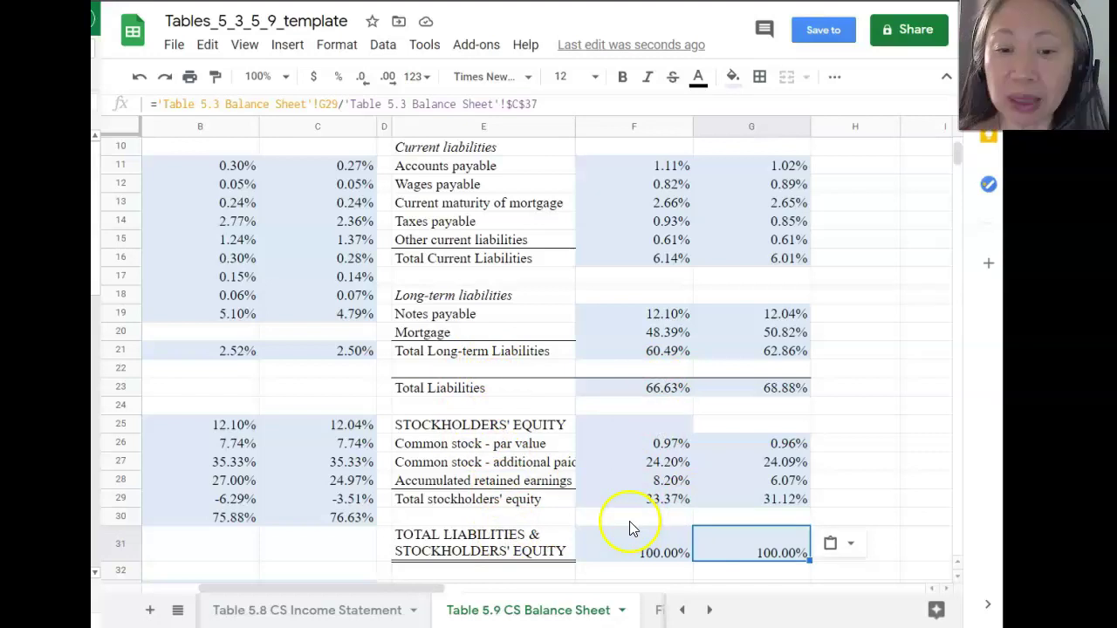
drag(429, 590, 338, 593)
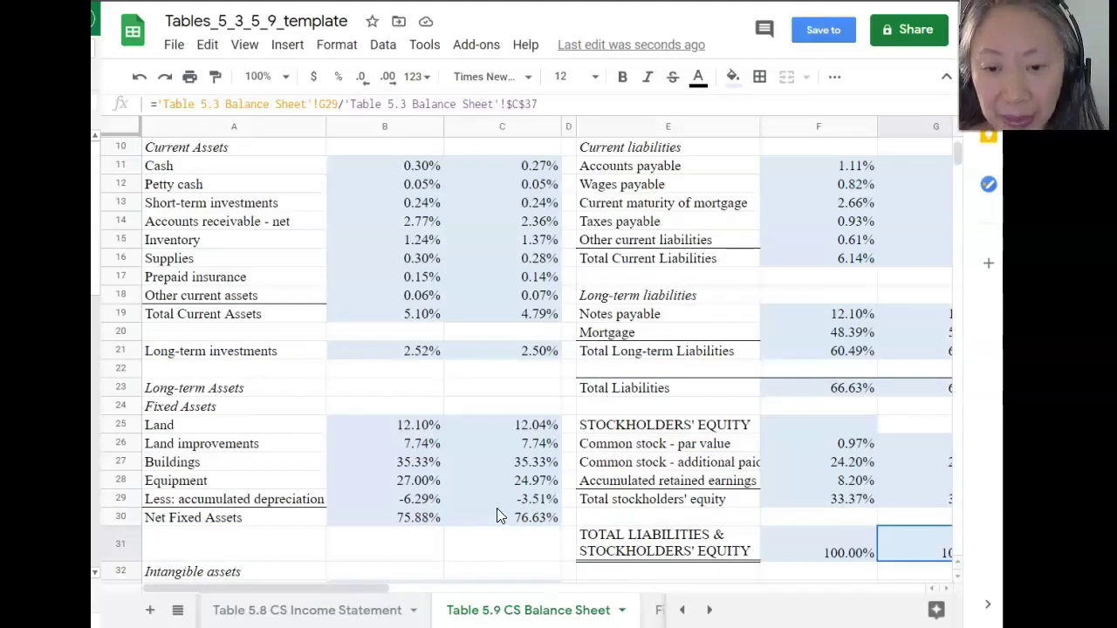
scroll(496, 515, up, 3)
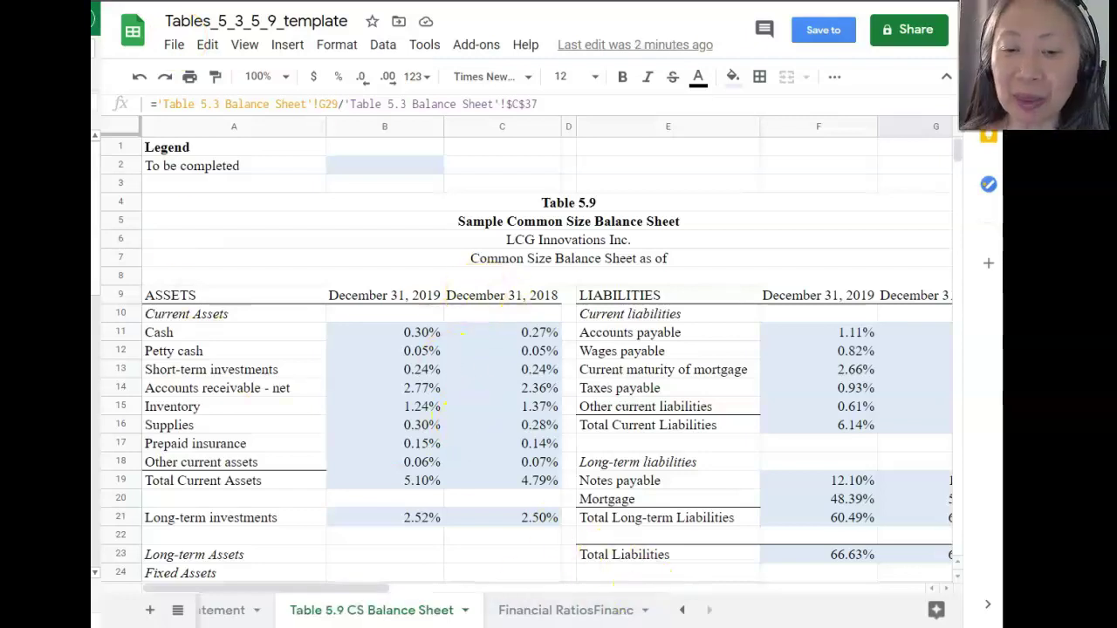
- Open the Financial Ratios sheet and look over its liquidity, leverage, turnover and profitability ratio definitions
click(554, 616)
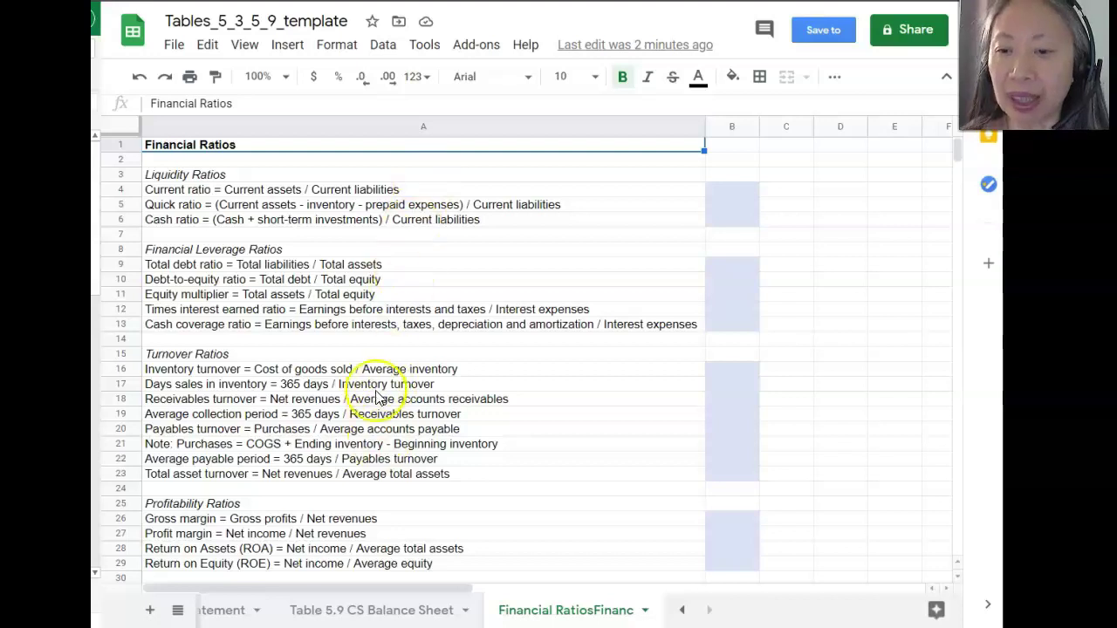
scroll(374, 393, down, 2)
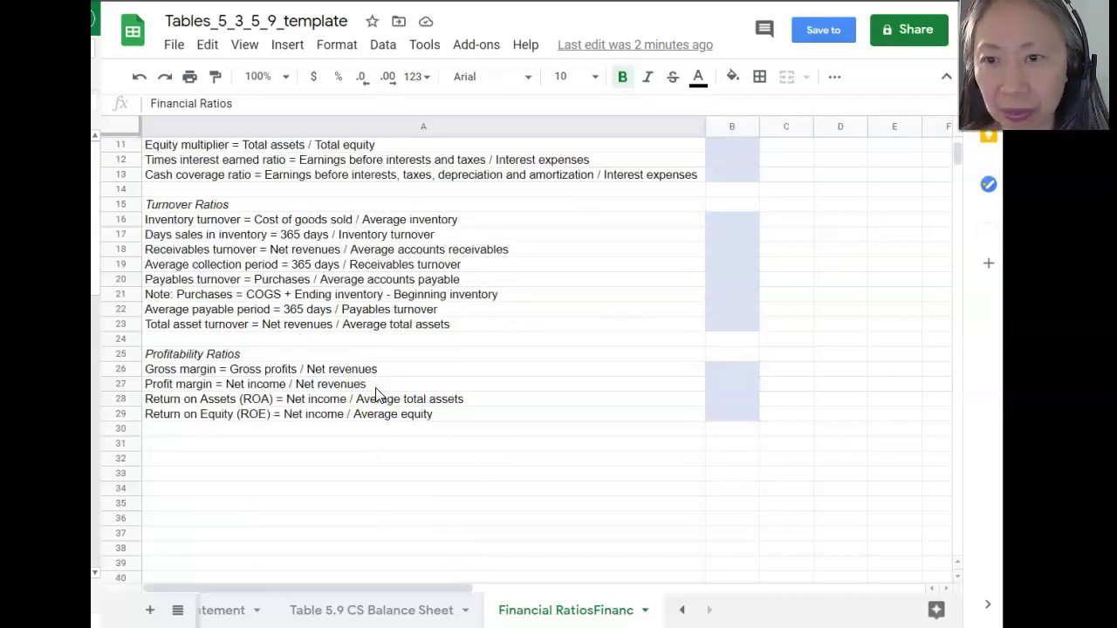
scroll(376, 395, up, 2)
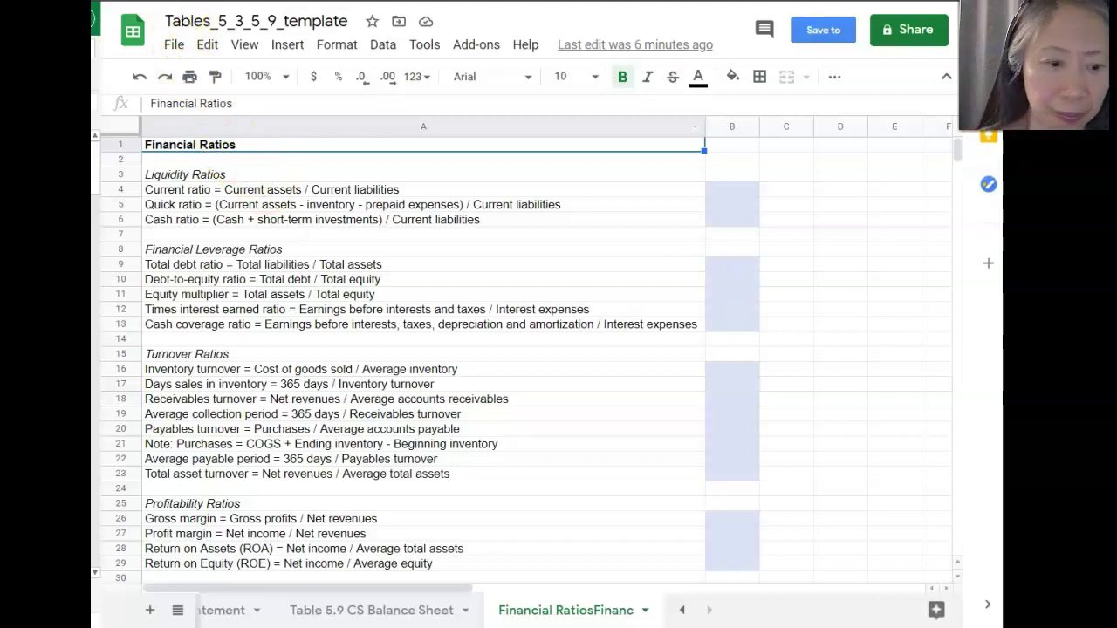
- Enter the column heading "beginning (2018)" in cell C3 of the Financial Ratios sheet
click(732, 189)
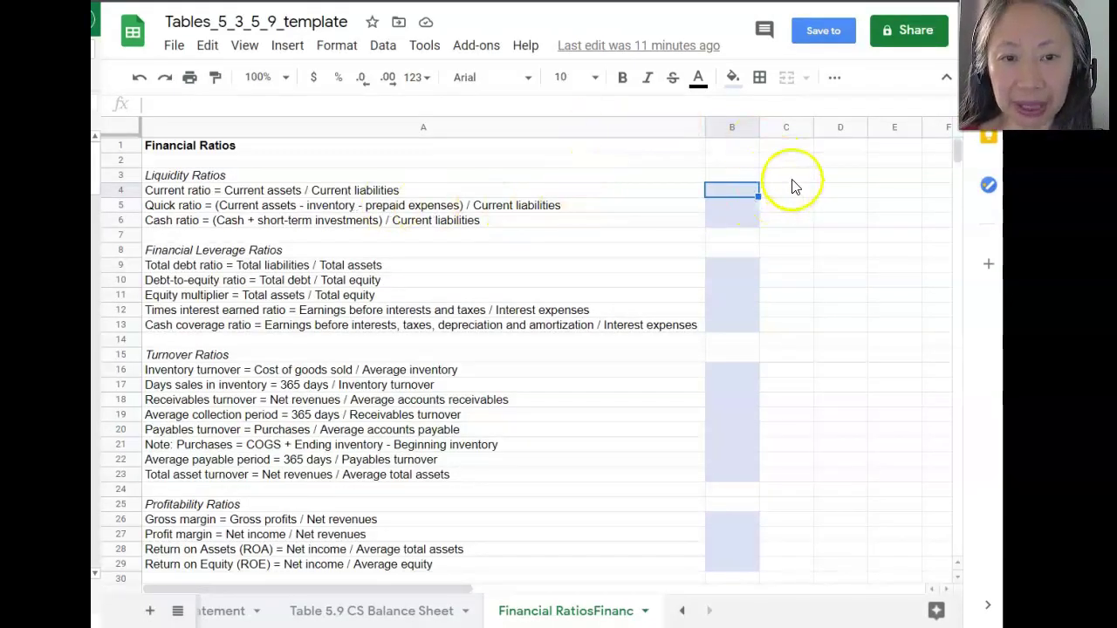
click(790, 175)
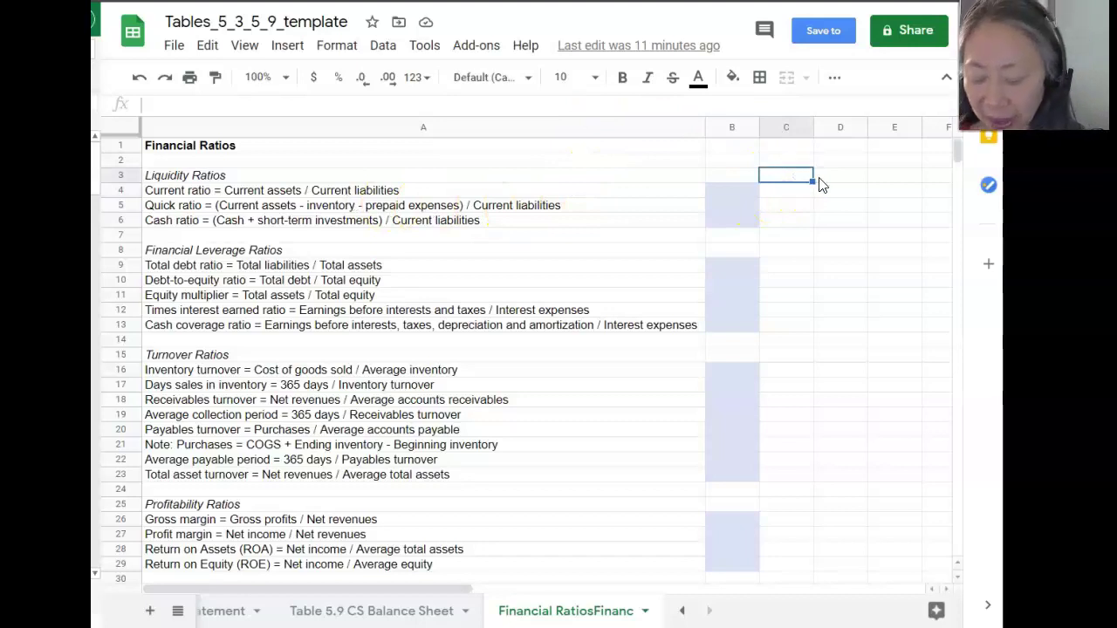
text(beginning (2018))
key(Return)
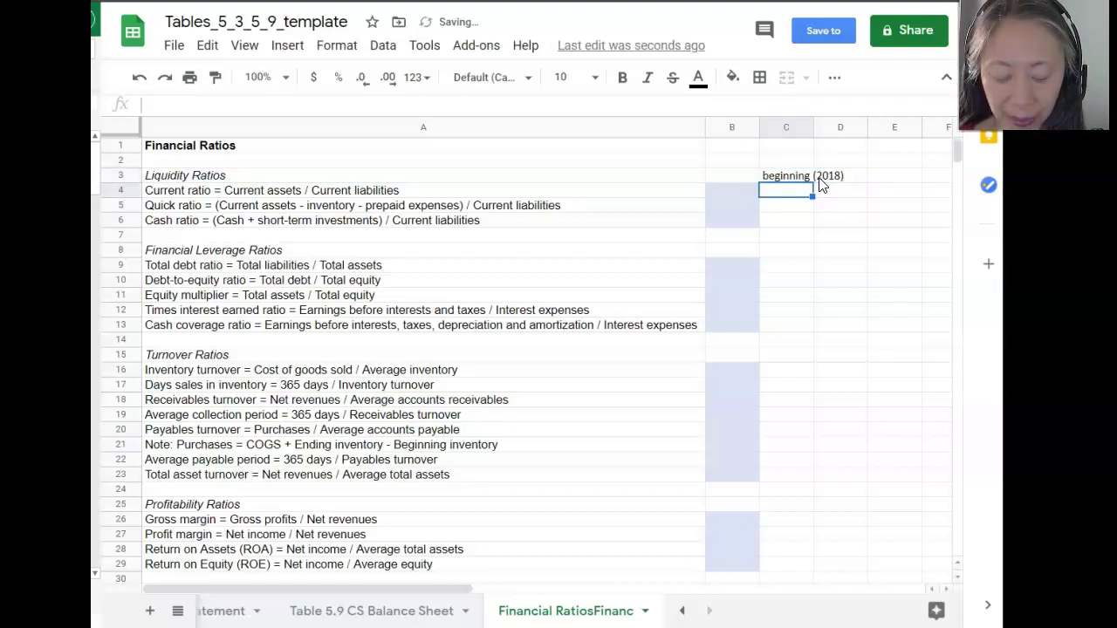
- Calculate the 2018 current ratio in C4 as total current assets C17 divided by total current liabilities G14 from Table 5.3, formatted as a percentage
text(=)
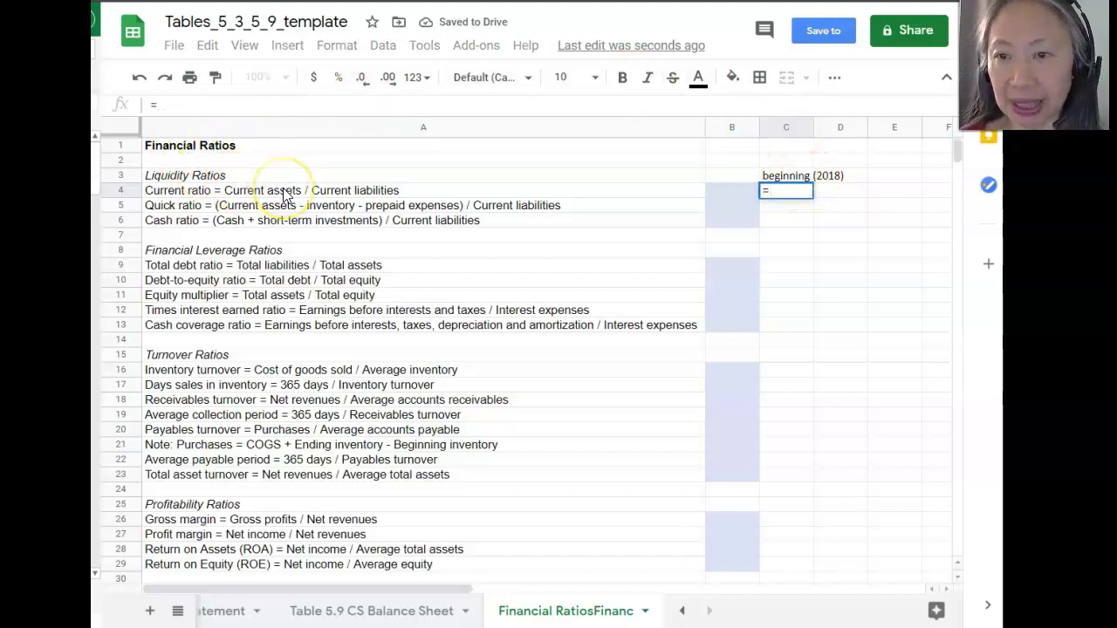
click(686, 614)
click(686, 613)
click(686, 614)
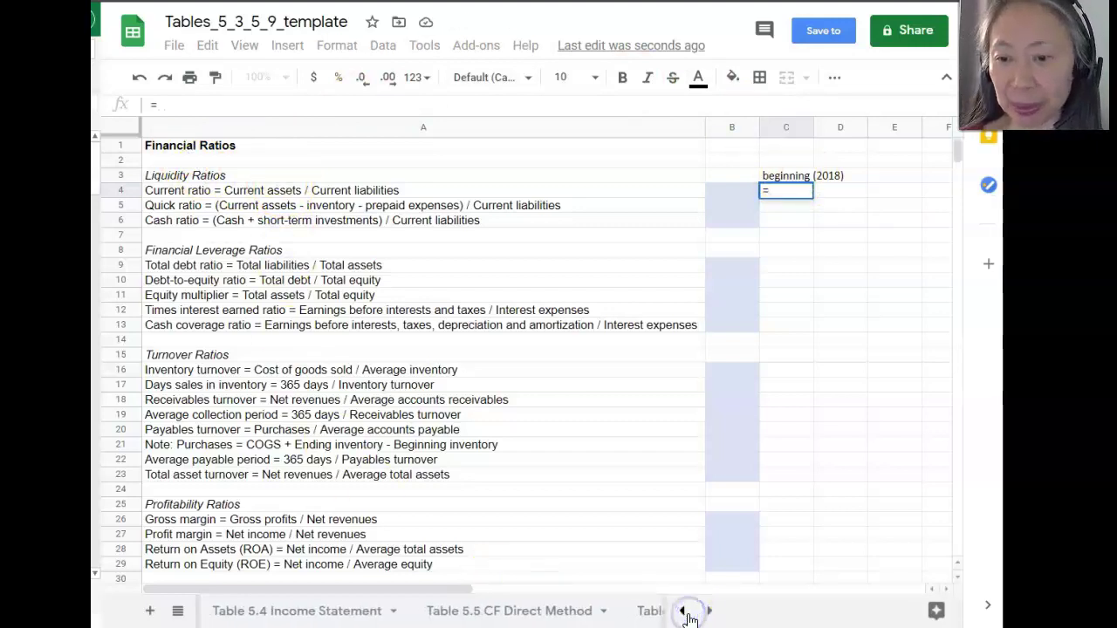
click(688, 616)
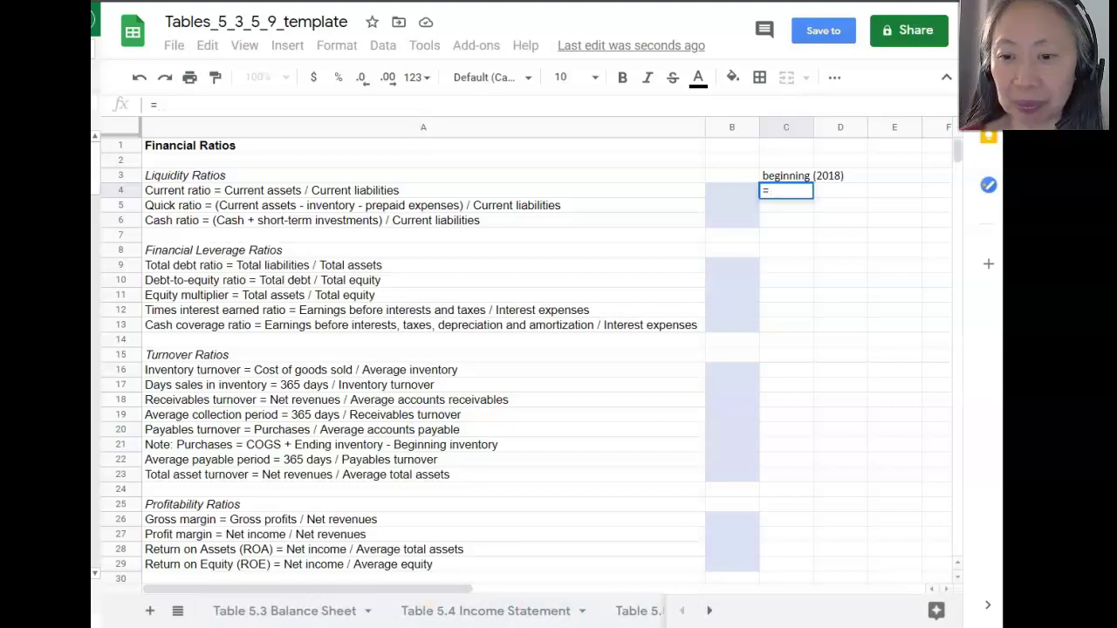
click(315, 611)
scroll(462, 392, up, 5)
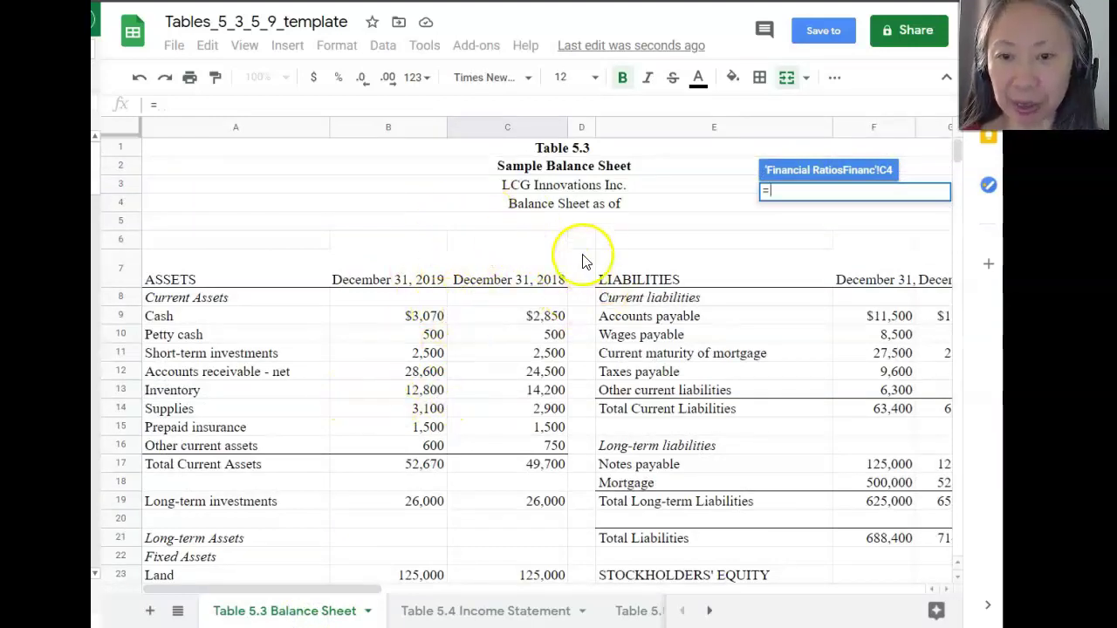
click(544, 465)
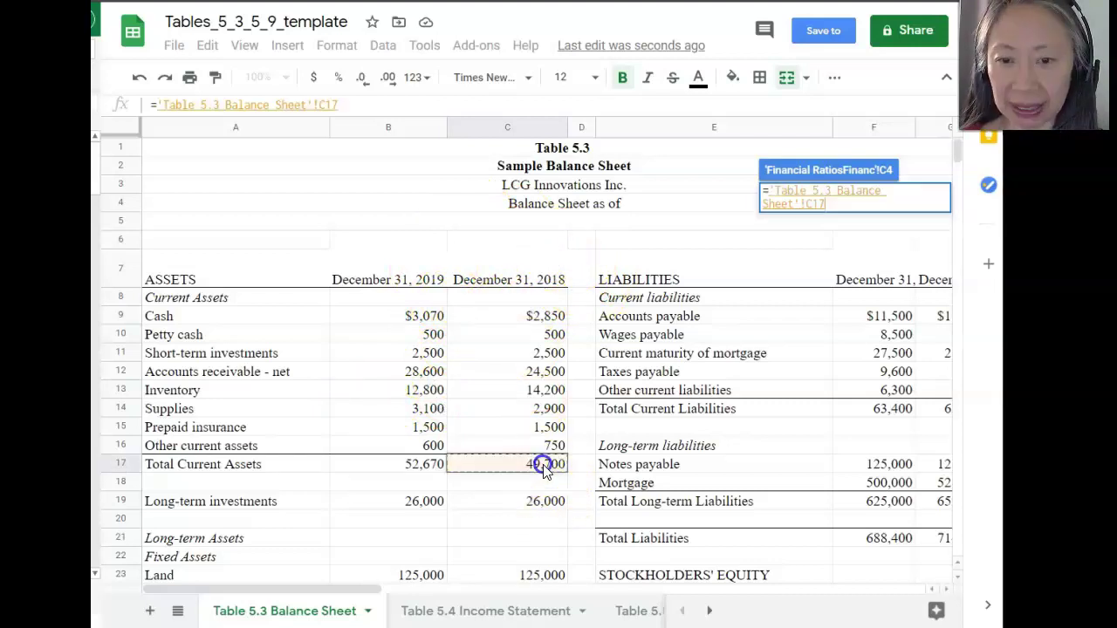
text(/)
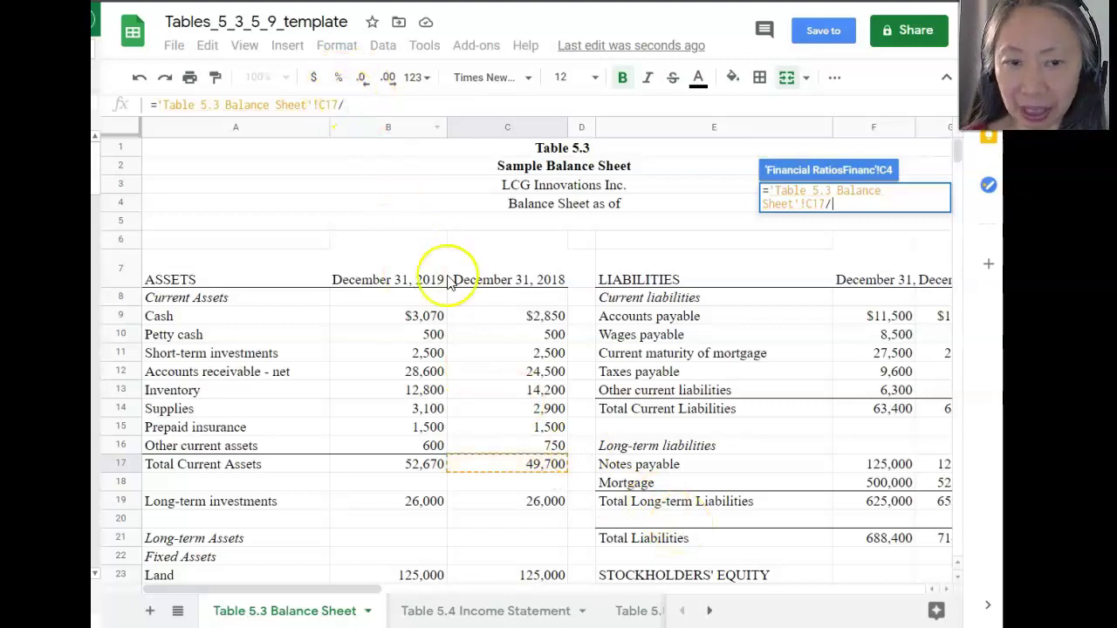
drag(369, 586, 463, 593)
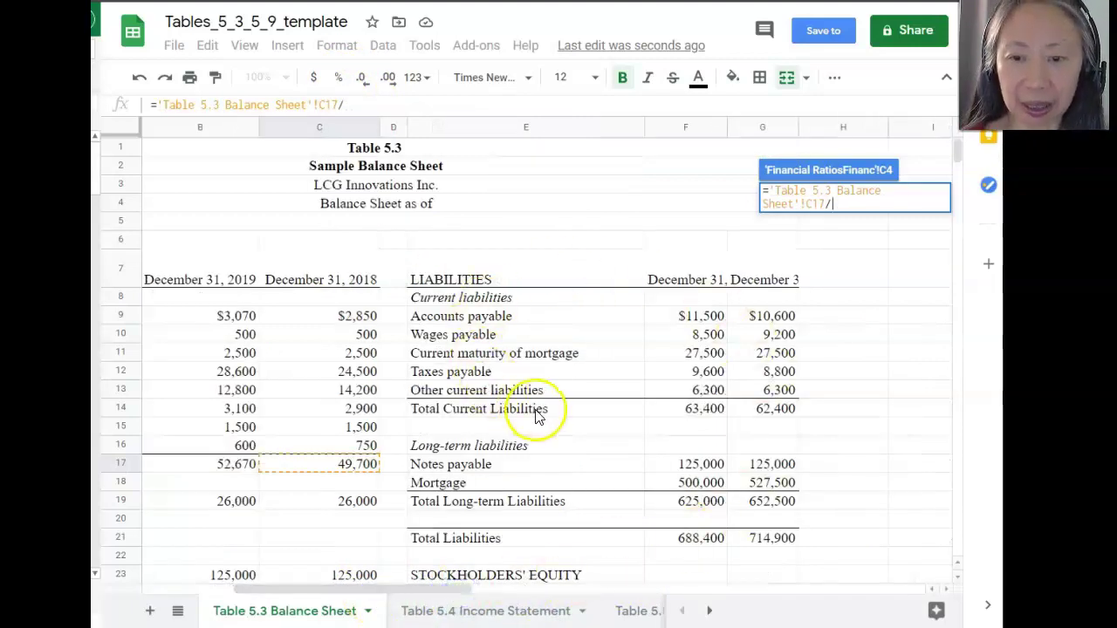
click(779, 410)
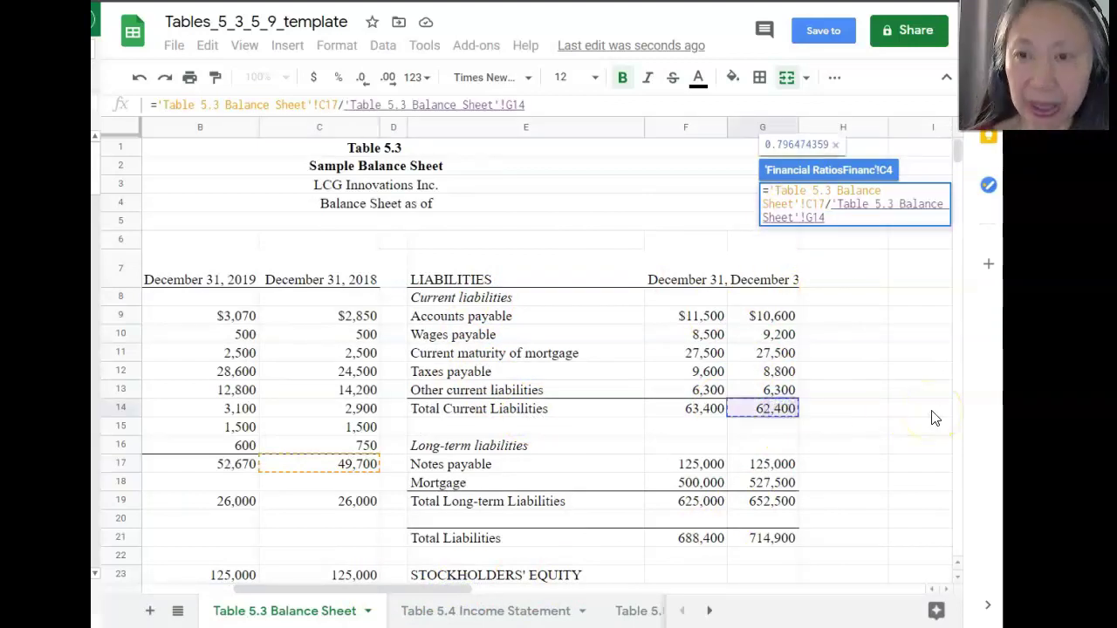
key(Return)
click(799, 197)
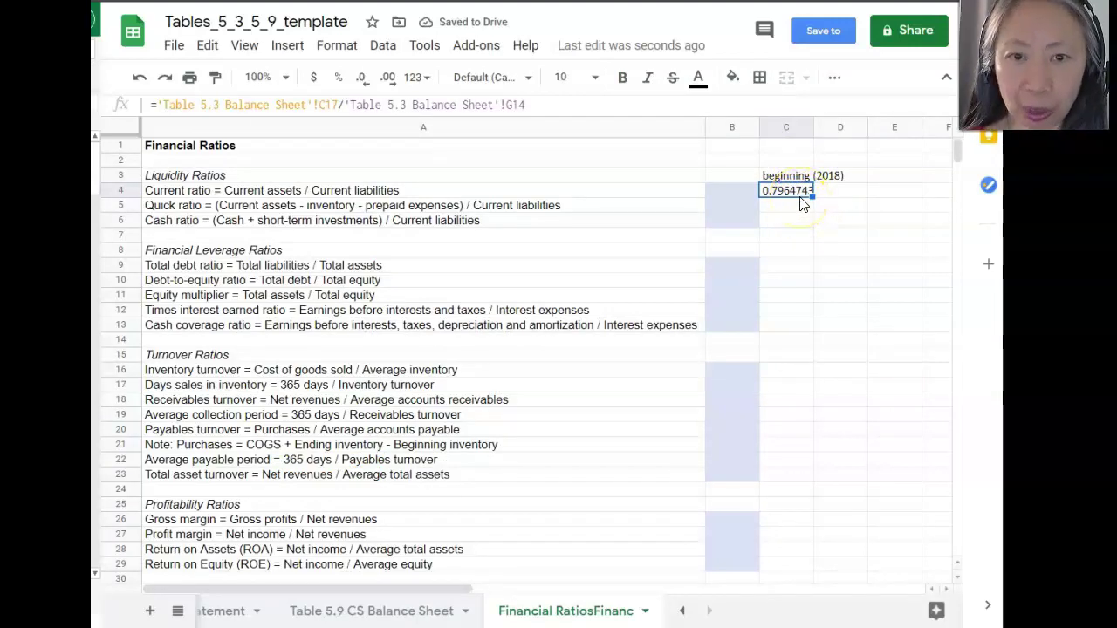
click(339, 81)
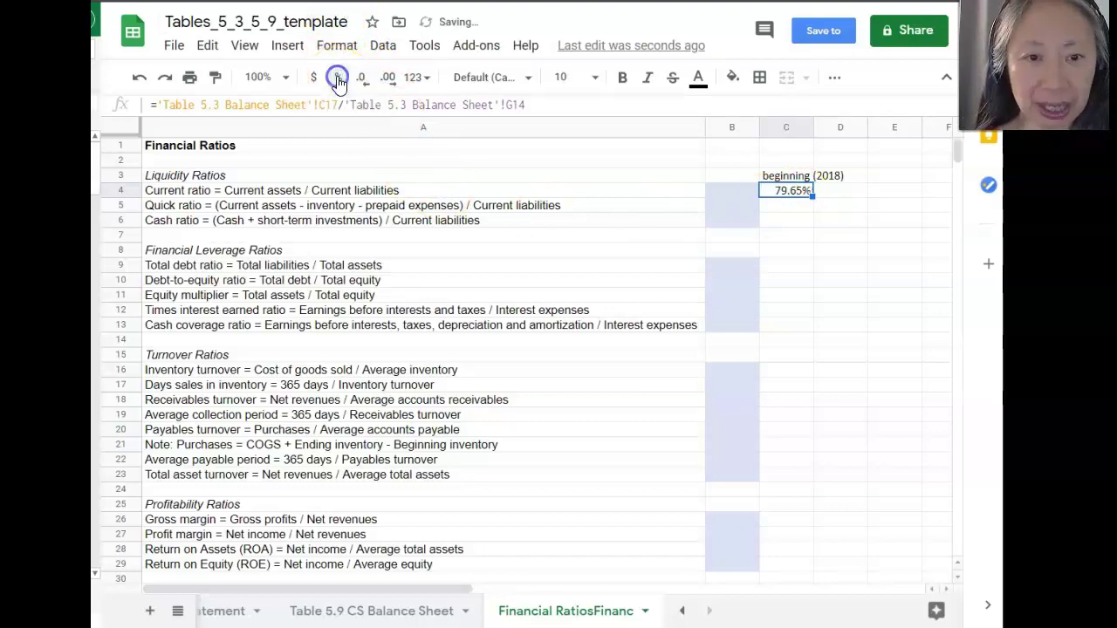
- Enter the column heading "ending (2019)" in cell D3 of the Financial Ratios sheet
click(853, 179)
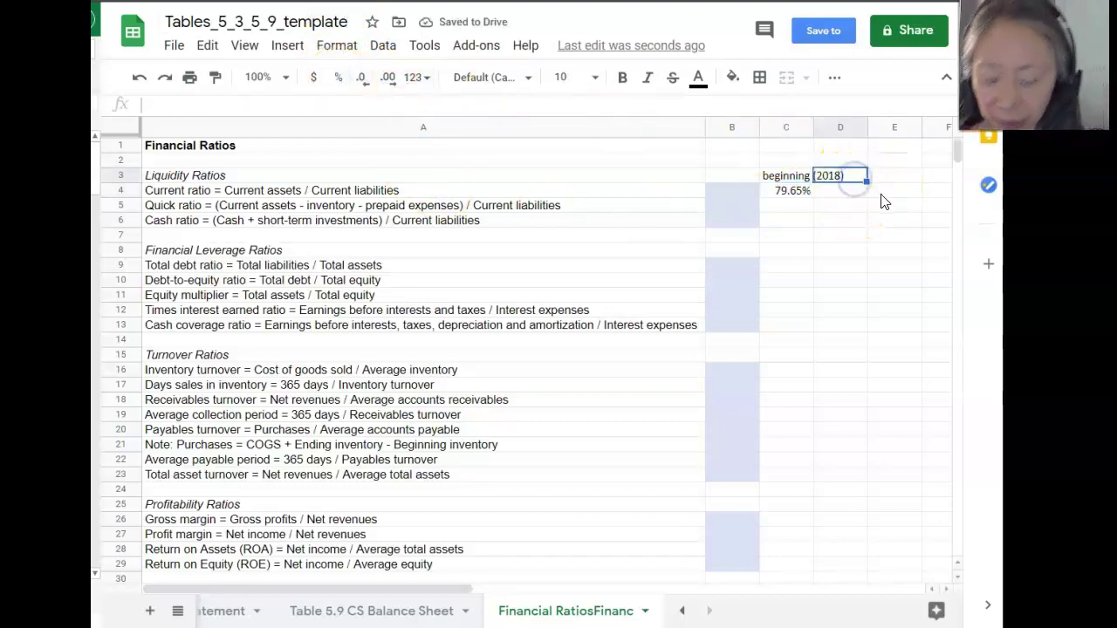
text(edn)
key(BackSpace)
text(n)
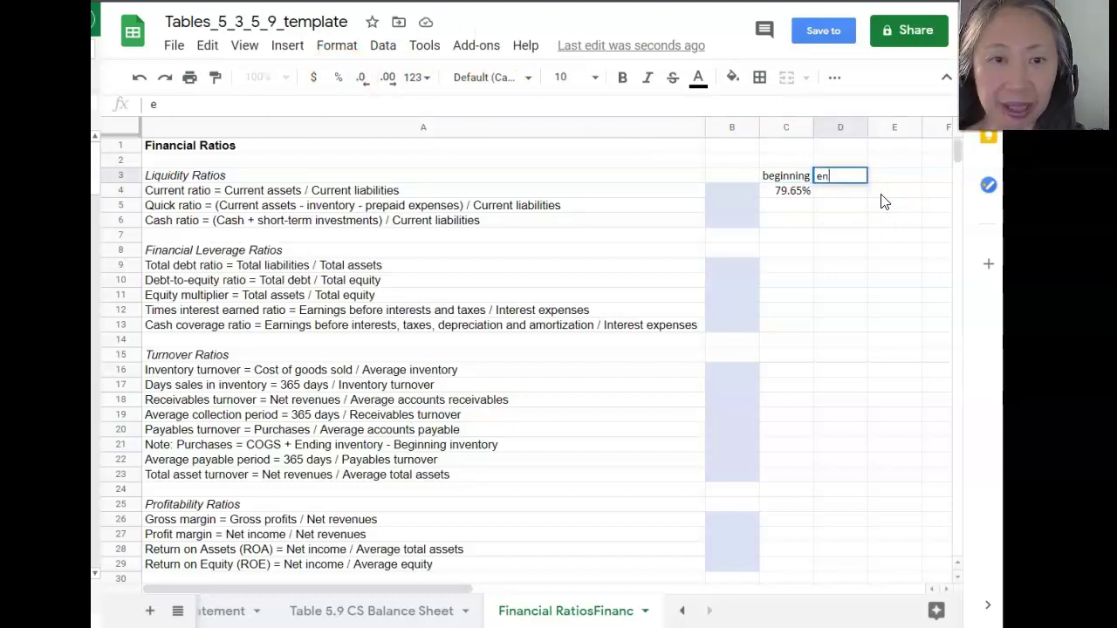
text(ding (2019))
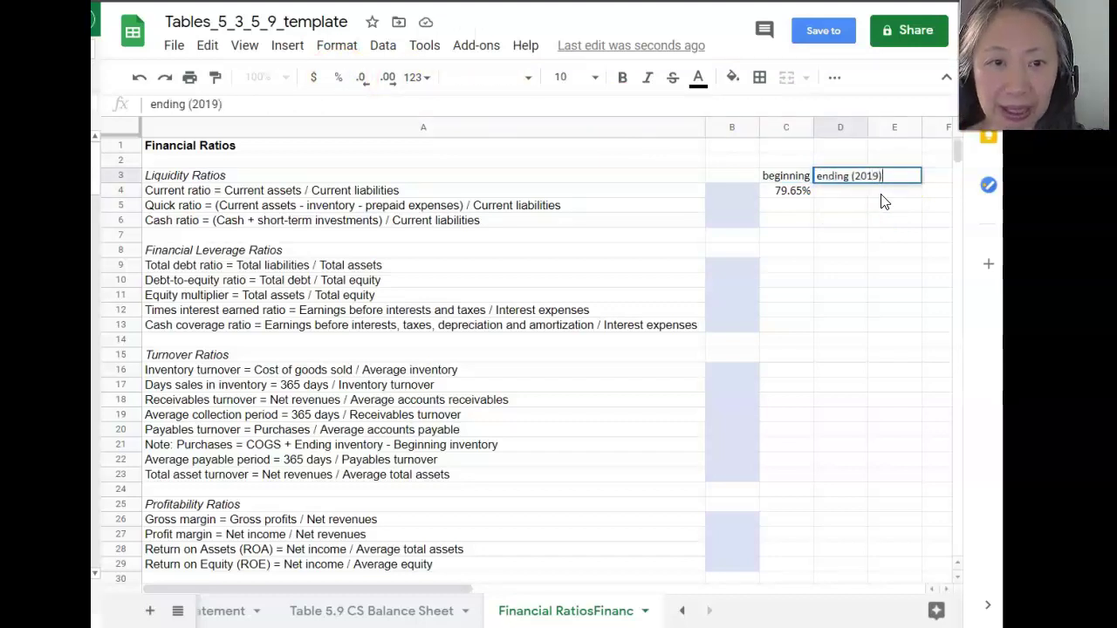
key(Return)
- Calculate the 2019 current ratio in D4 as total current assets B17 divided by total current liabilities F14 from Table 5.3, formatted as a percentage
text(=)
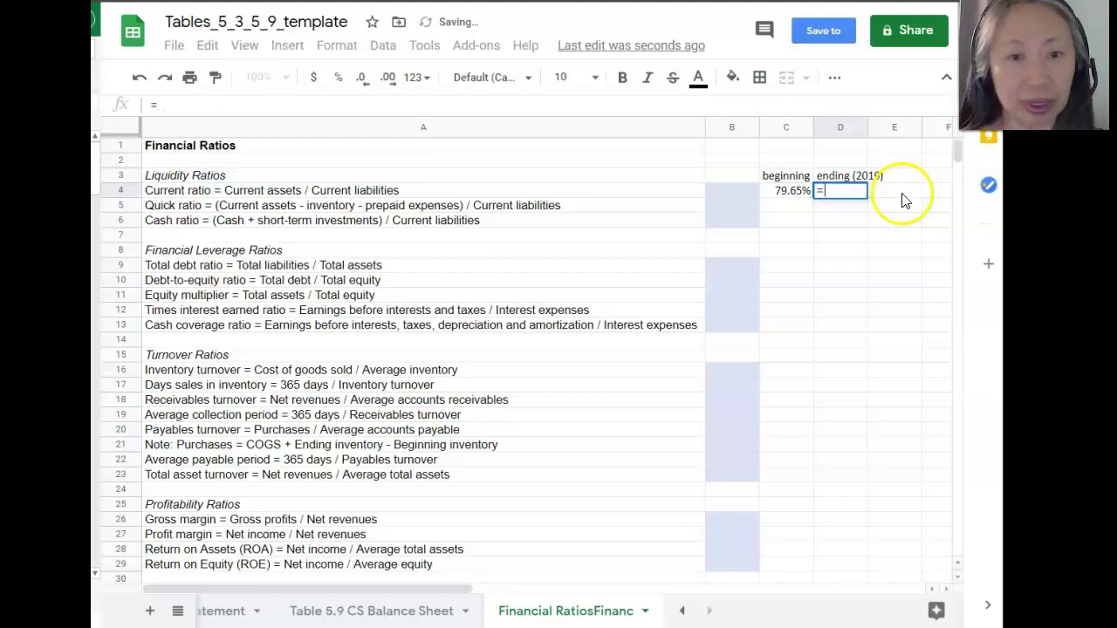
click(687, 613)
click(687, 613)
click(687, 613)
click(687, 612)
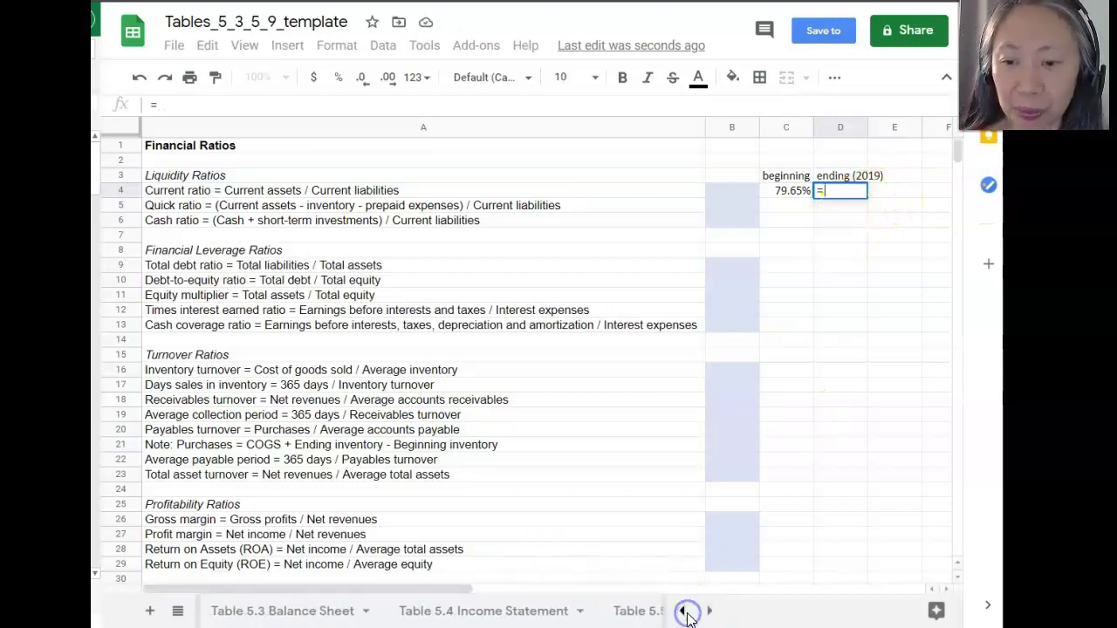
click(297, 611)
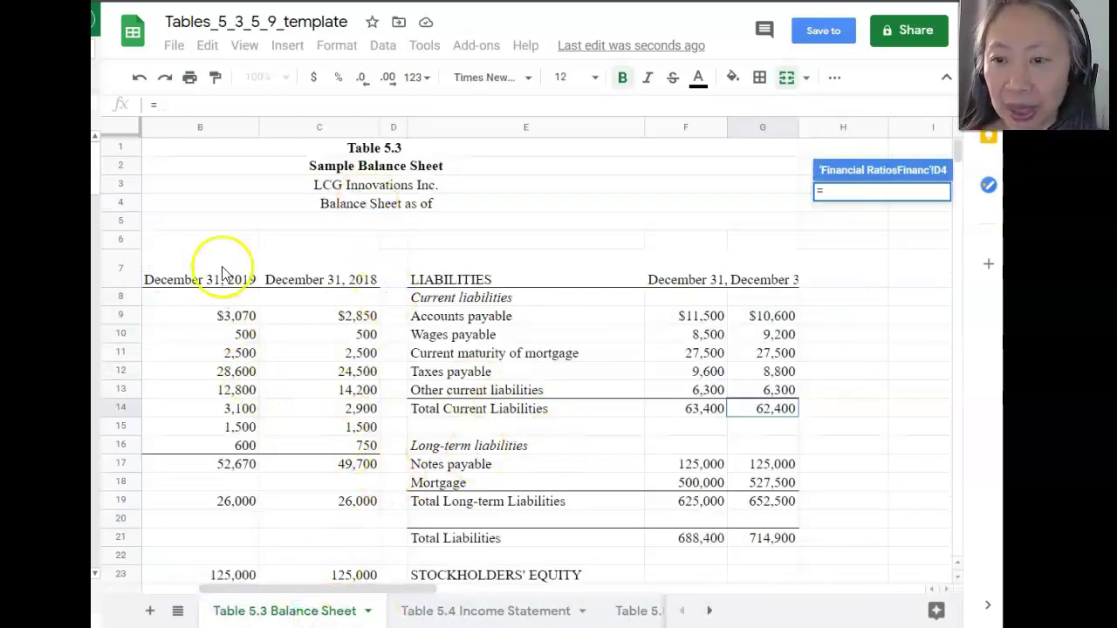
click(209, 465)
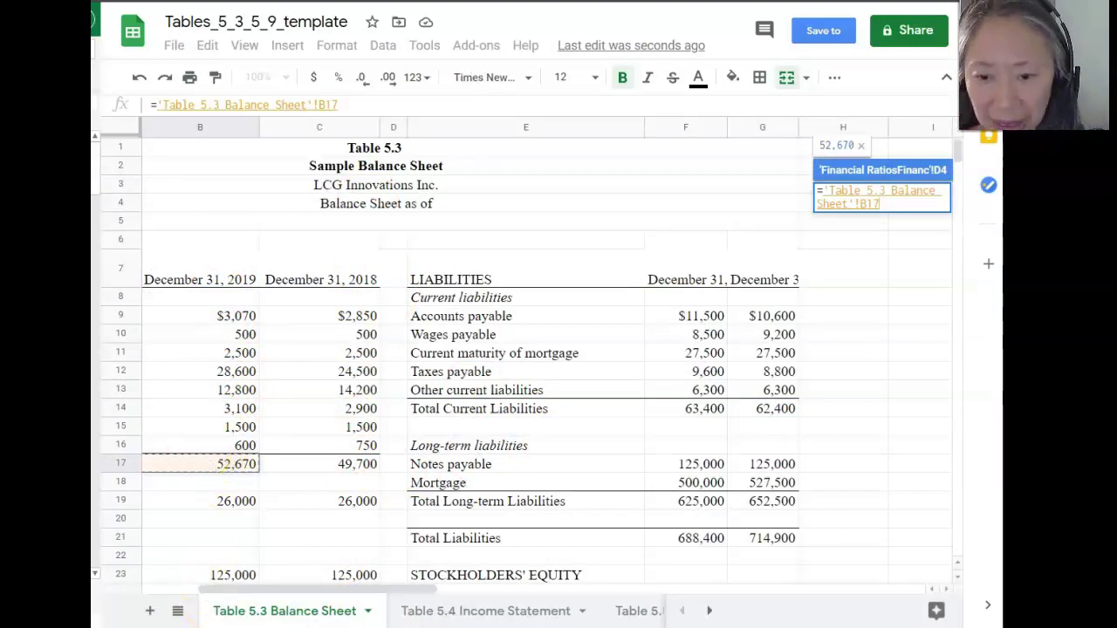
drag(214, 593, 112, 589)
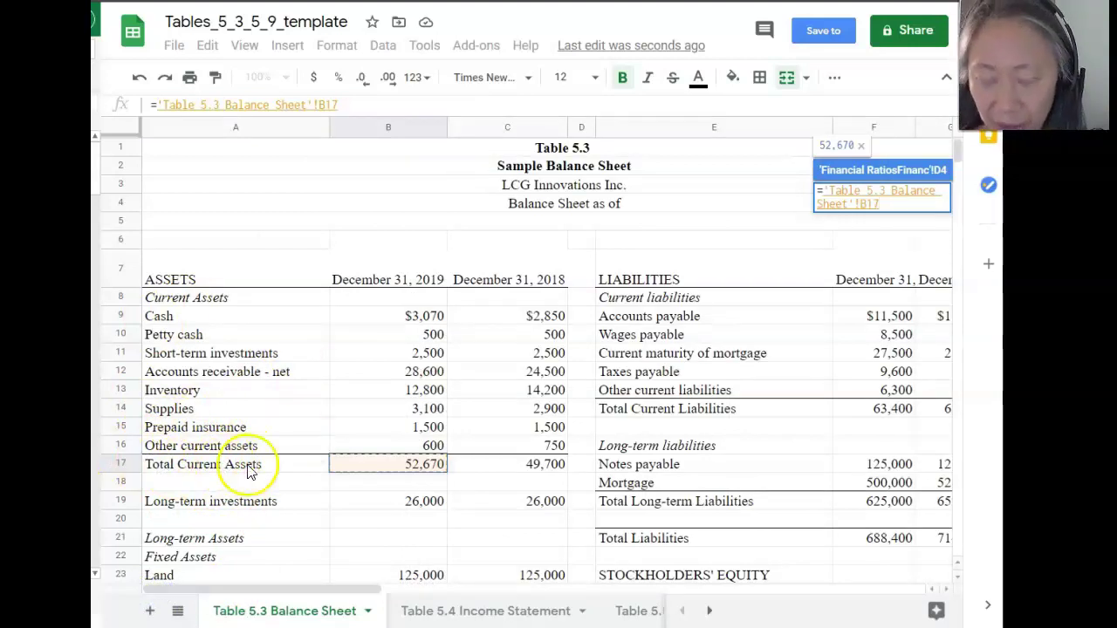
text(/)
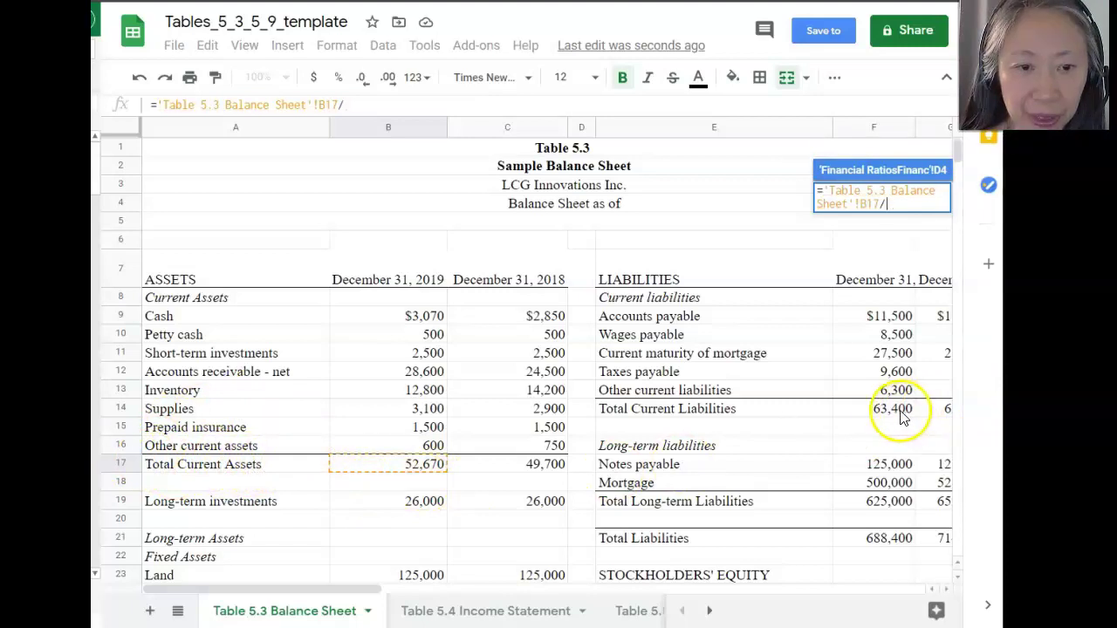
click(897, 417)
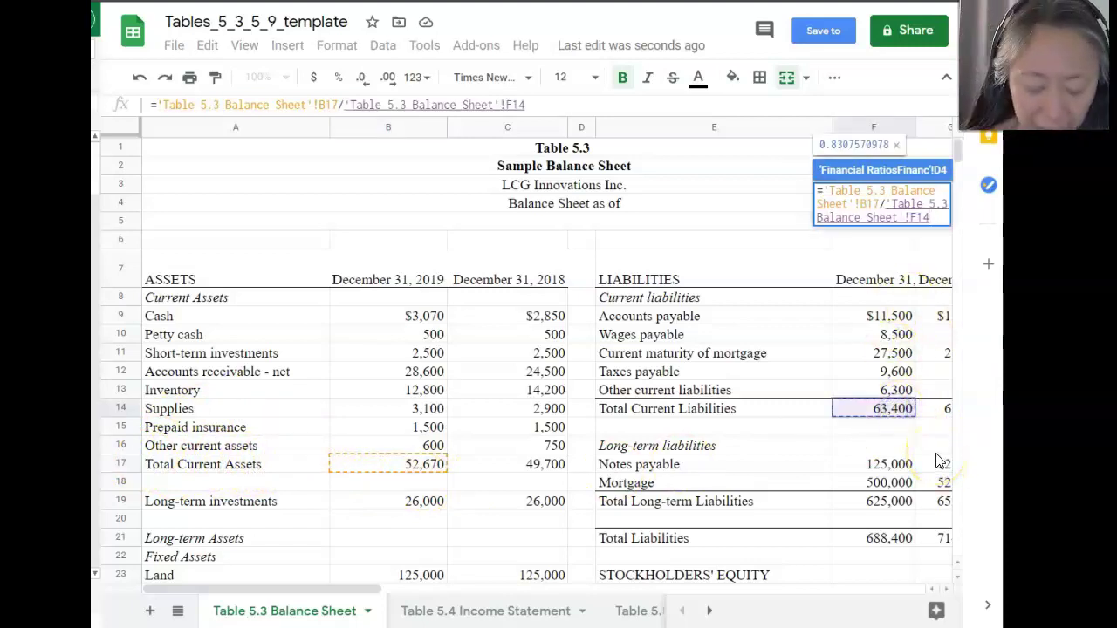
key(Return)
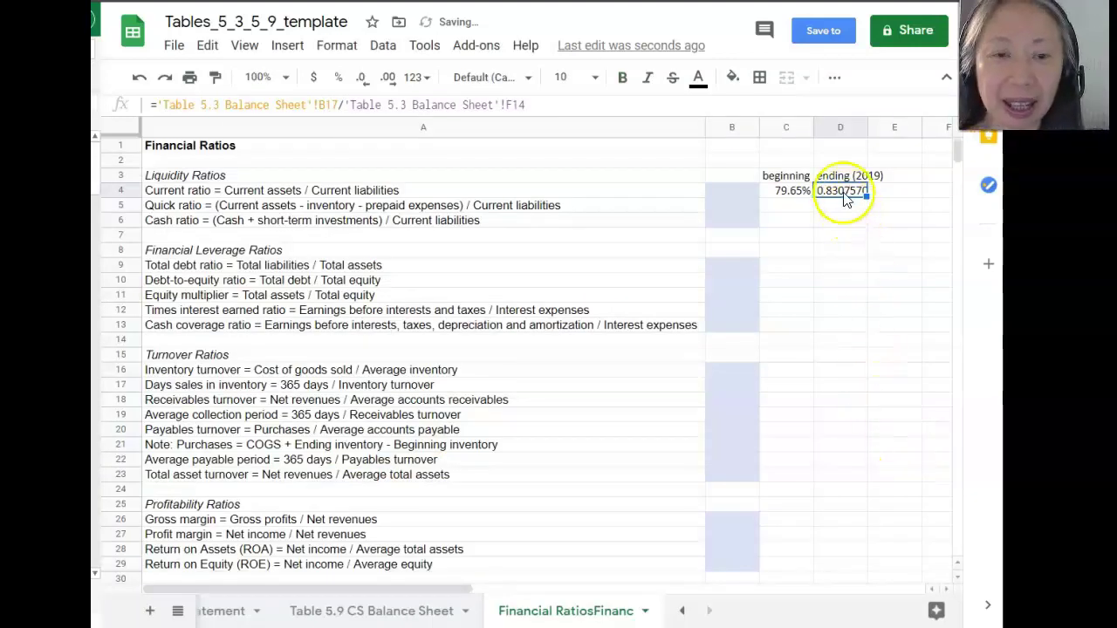
click(338, 76)
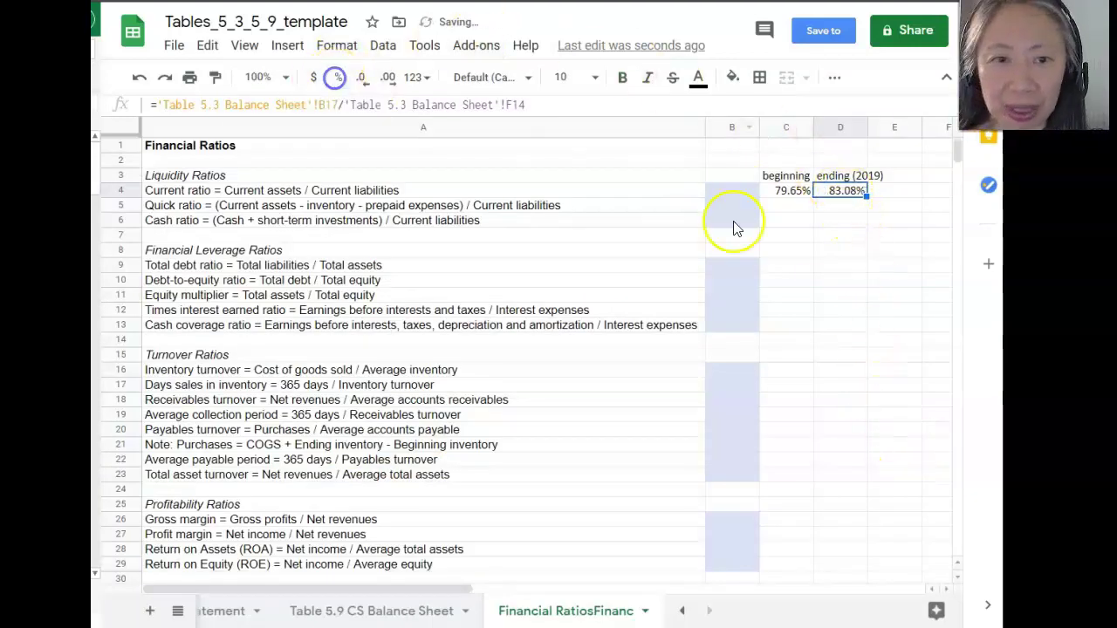
- Enter the column heading "Average" in cell B3 above the current ratio result cell
click(728, 175)
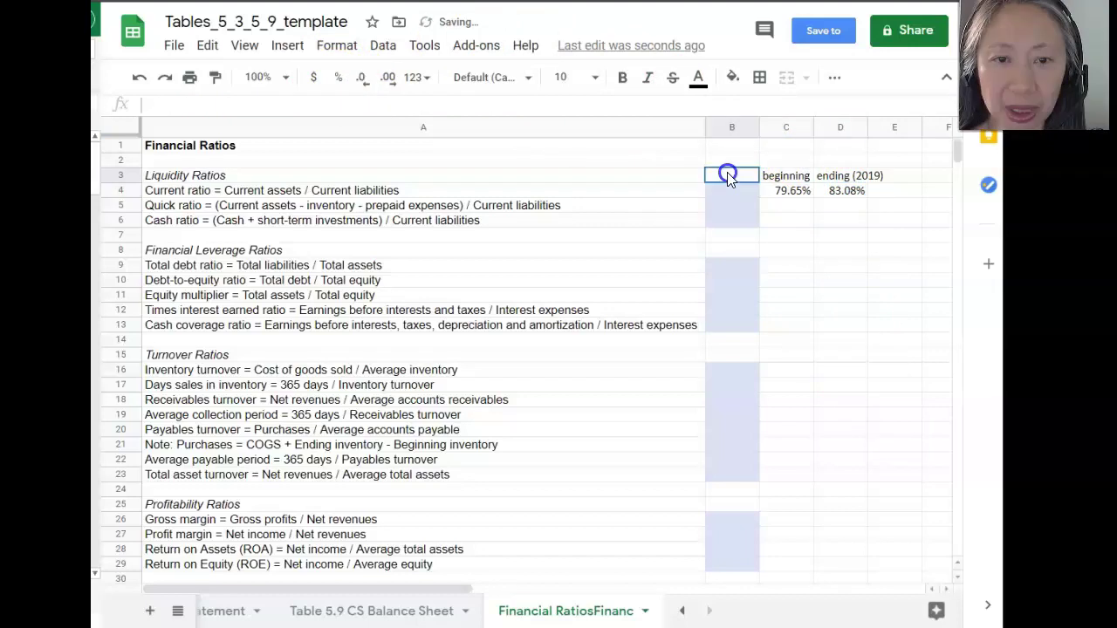
text(Average)
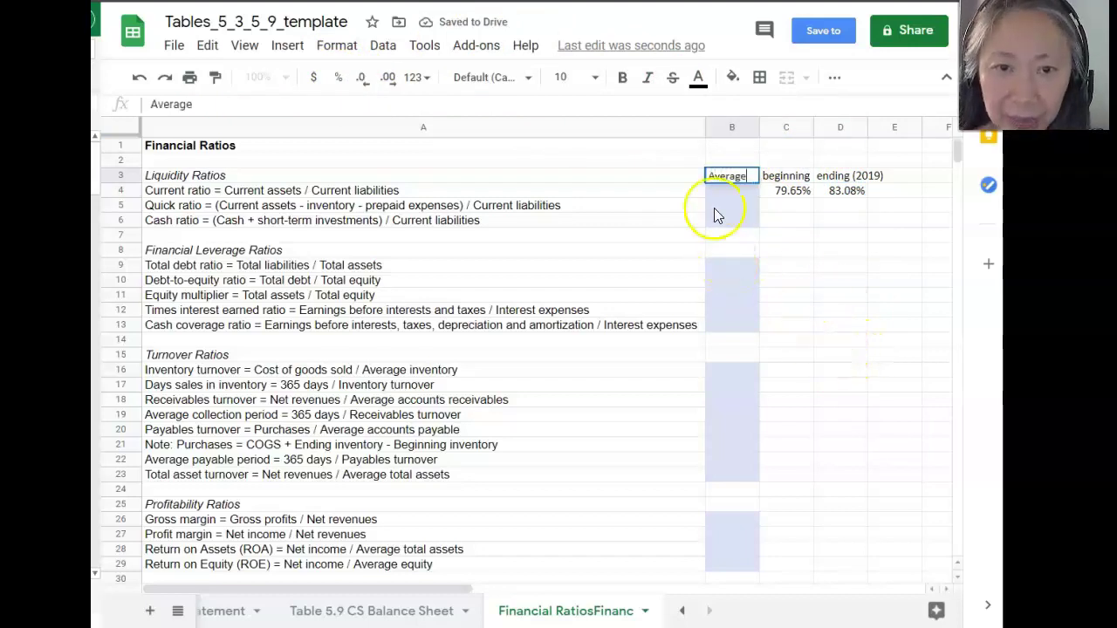
click(724, 193)
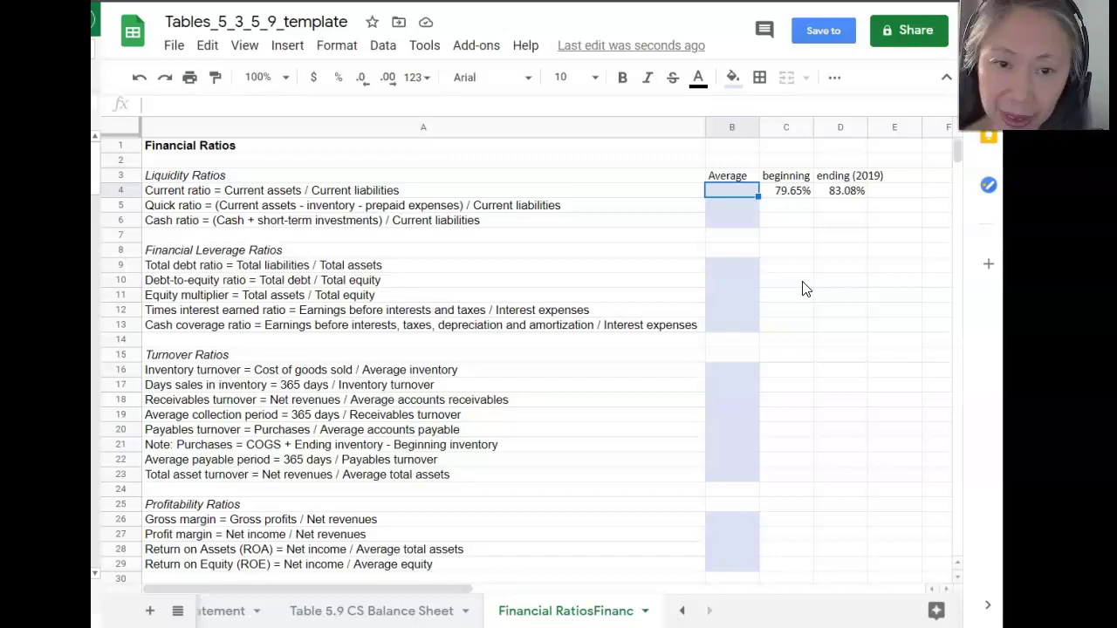
- Start the average current ratio formula in B4 with the mean of Table 5.3's 2018 and 2019 total current assets, (C17+B17)/2
text(=()
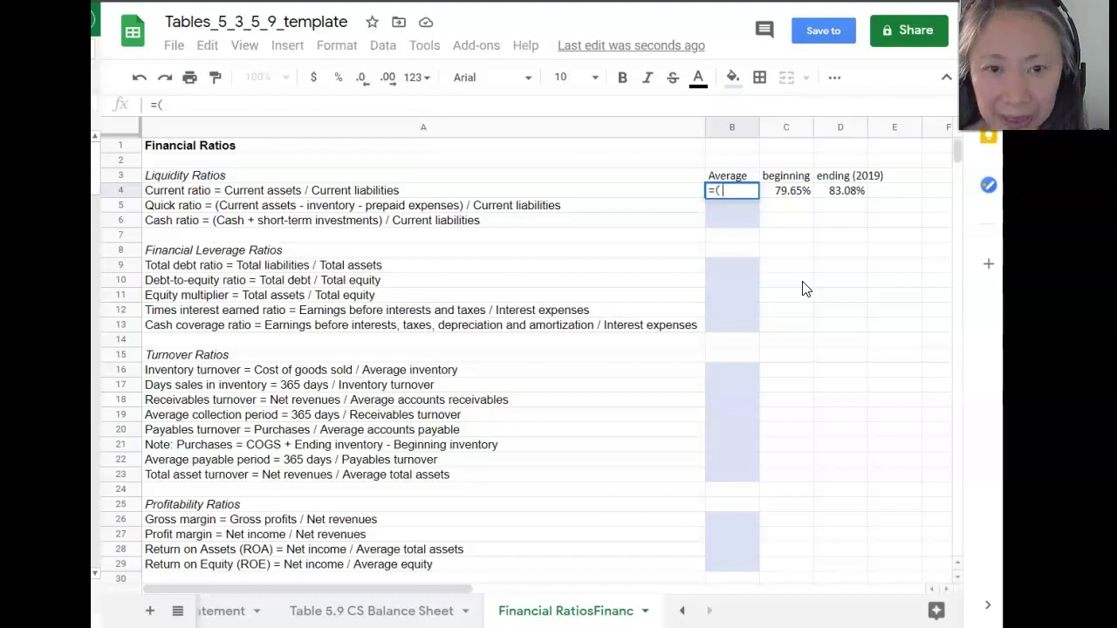
click(684, 611)
click(684, 611)
click(683, 611)
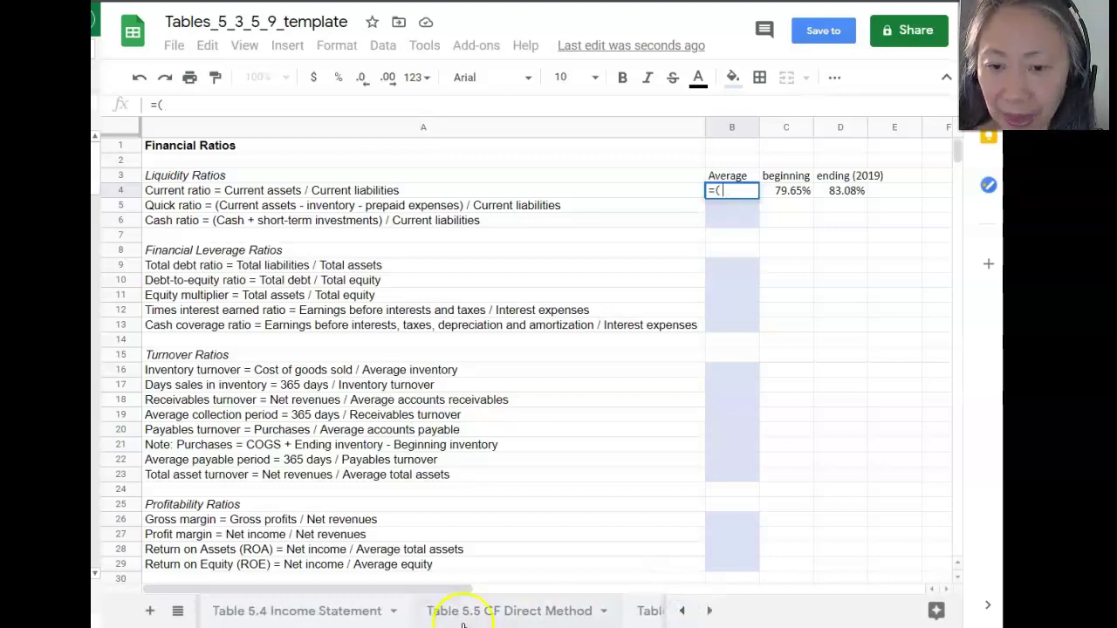
click(683, 611)
click(277, 612)
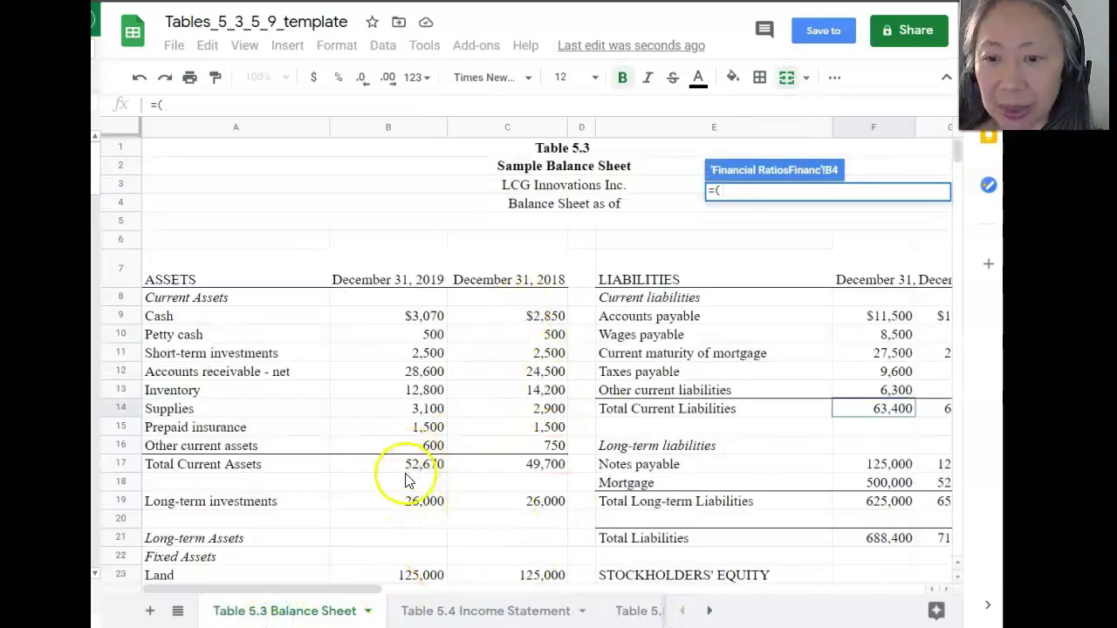
click(559, 470)
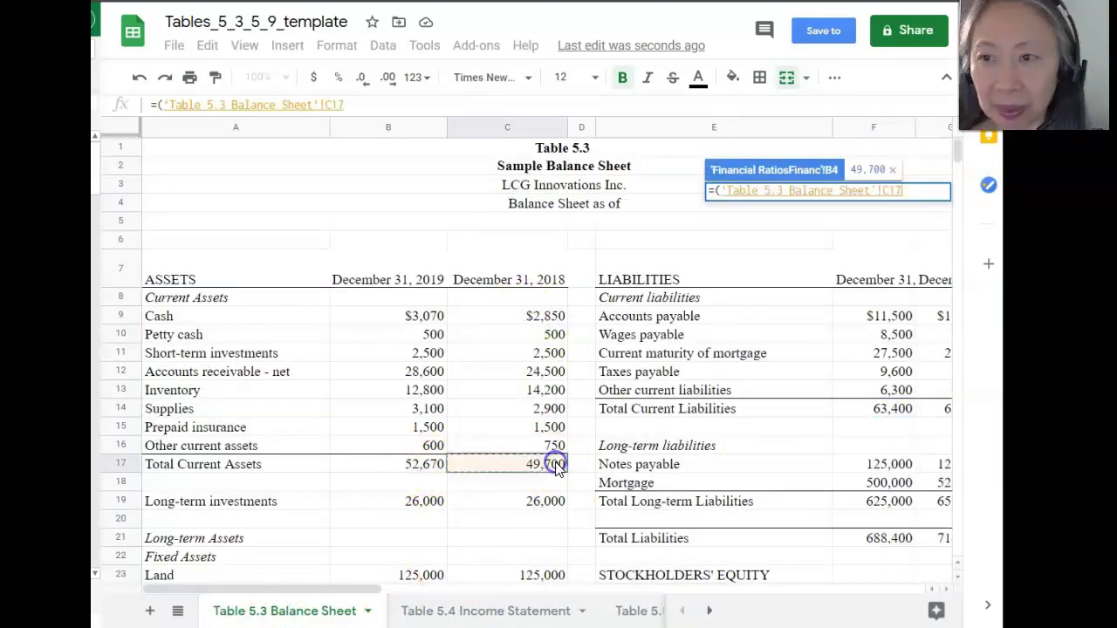
text(+)
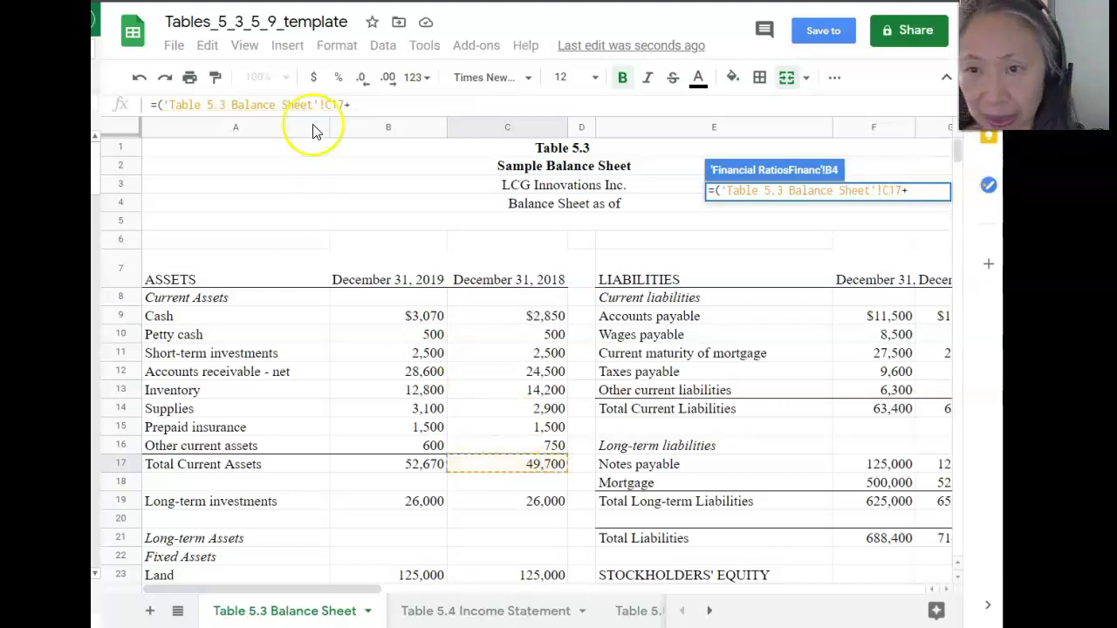
click(428, 468)
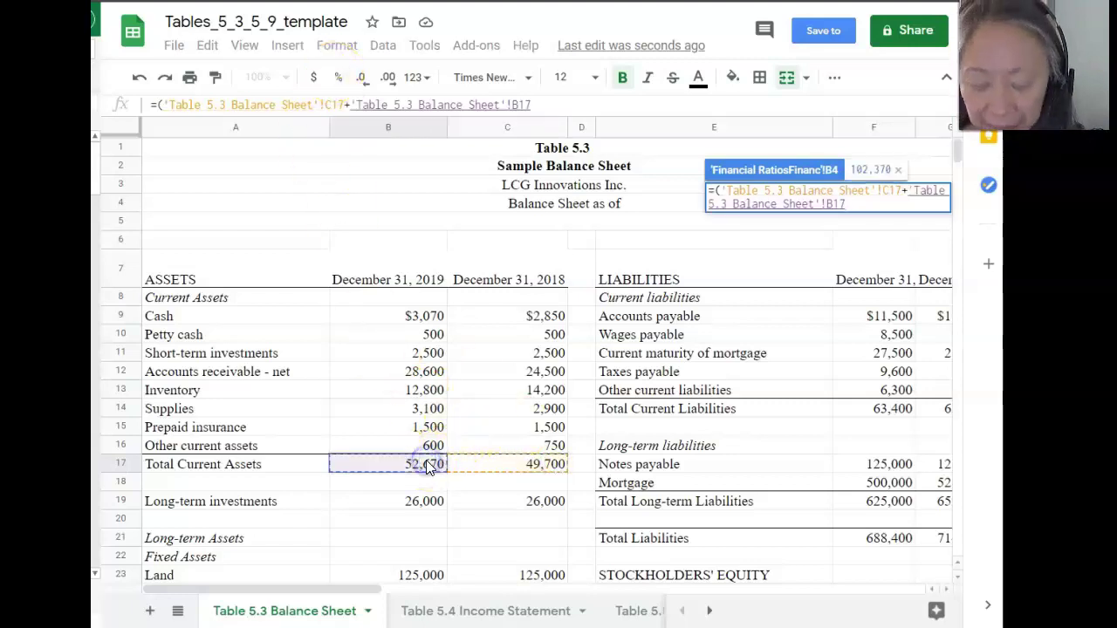
text()/2/()
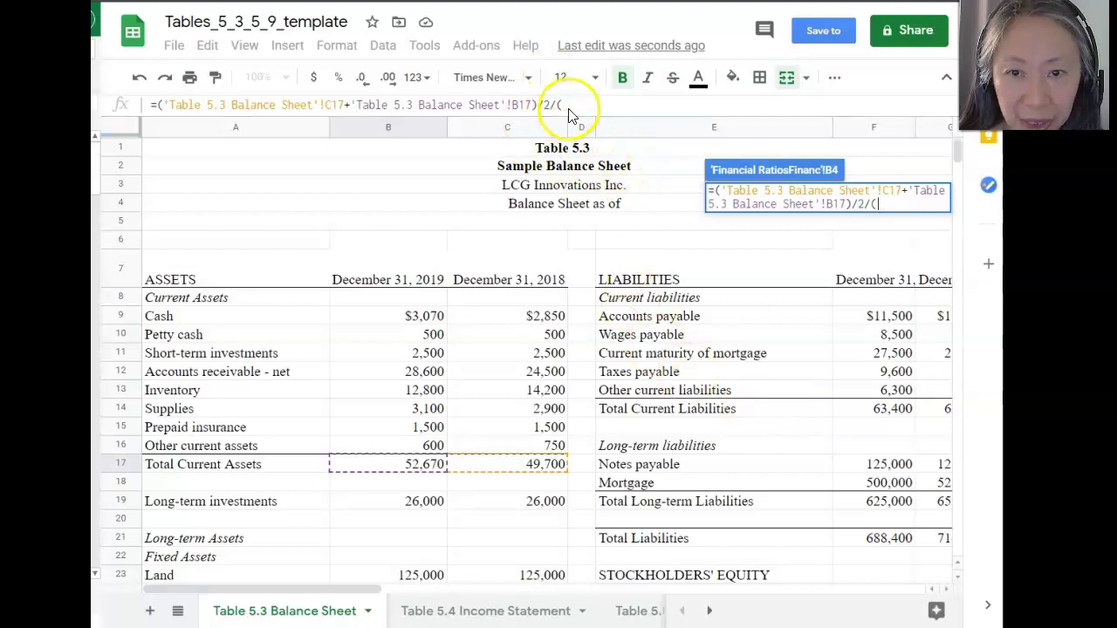
- Extend the average current ratio formula by dividing by the mean of Table 5.3's 2018 and 2019 total current liabilities, (G14+F14)/2
click(941, 410)
text(+)
click(882, 417)
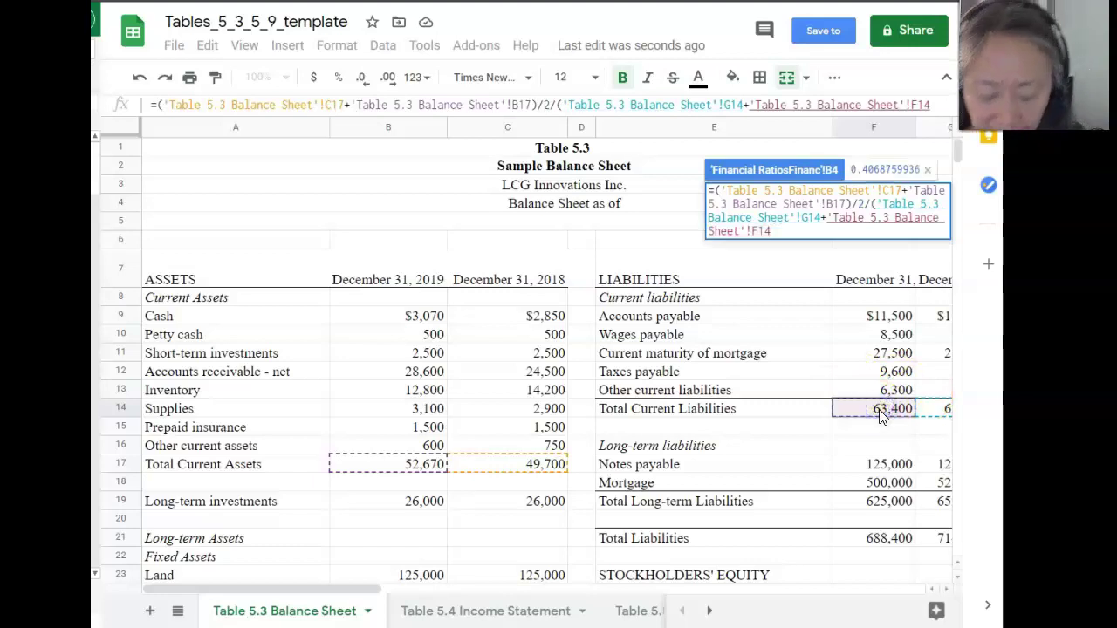
text()/2)
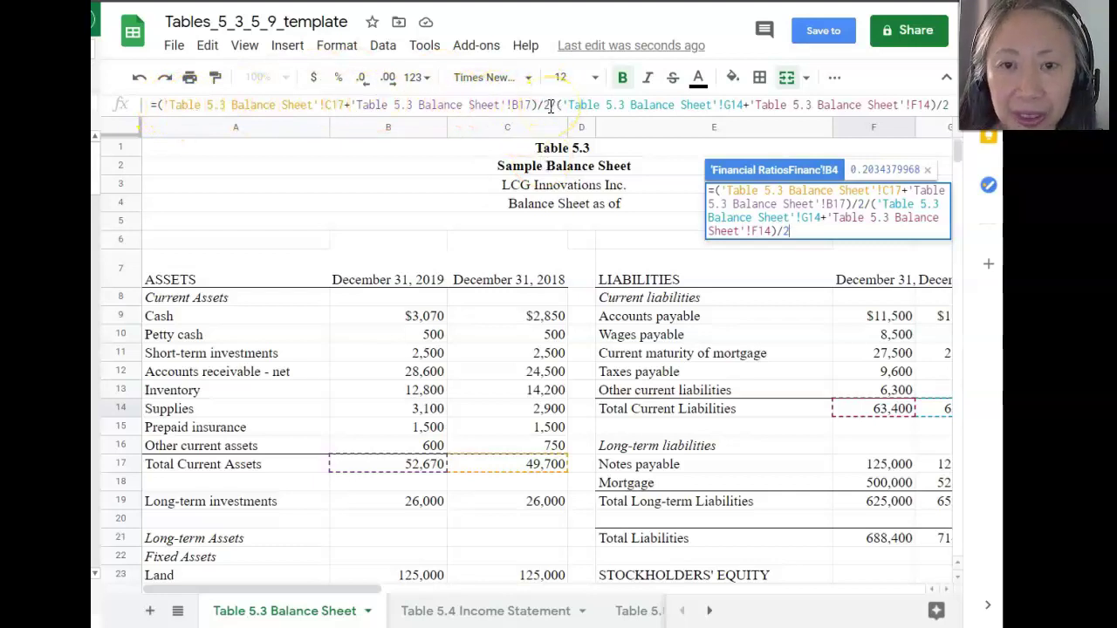
- Enclose the B4 formula's averaged numerator and averaged denominator each in their own parentheses, and format the completed result as a percentage
click(154, 104)
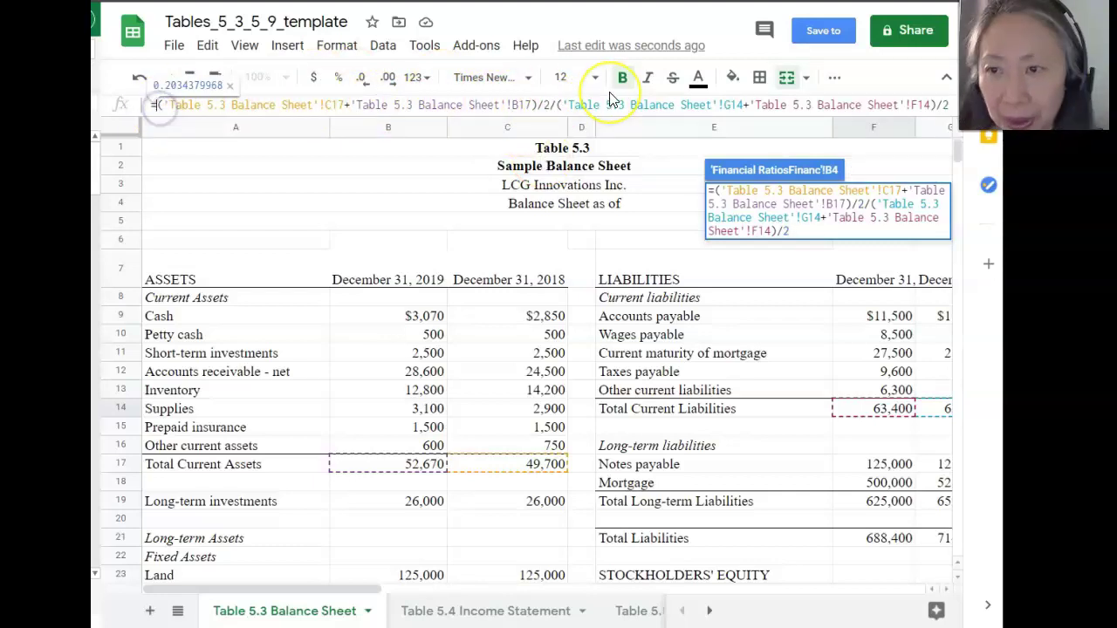
text(()
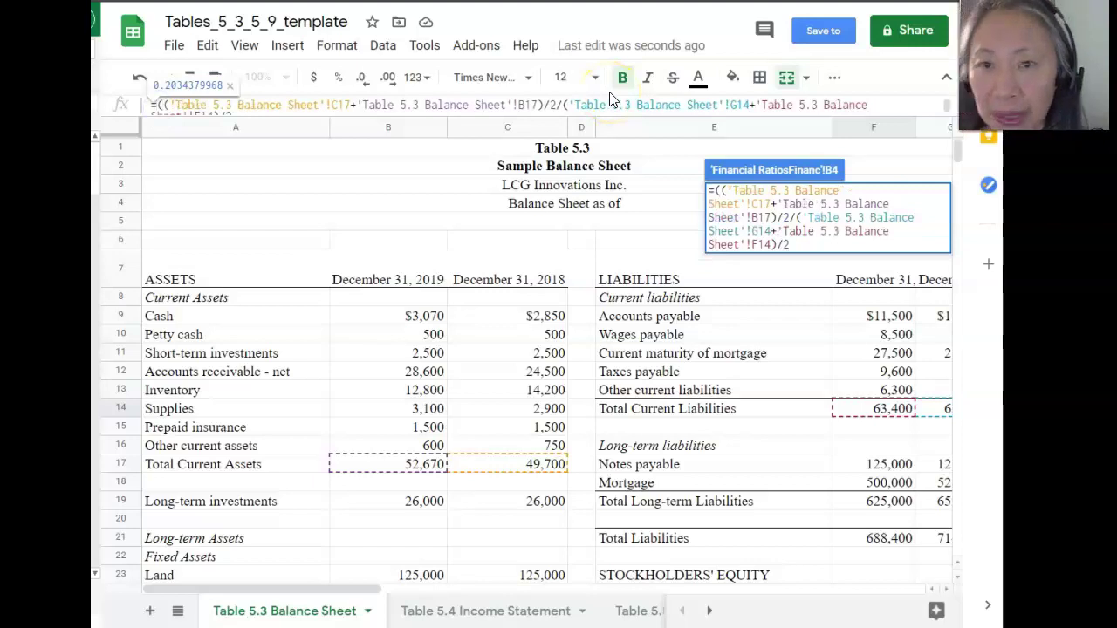
click(555, 104)
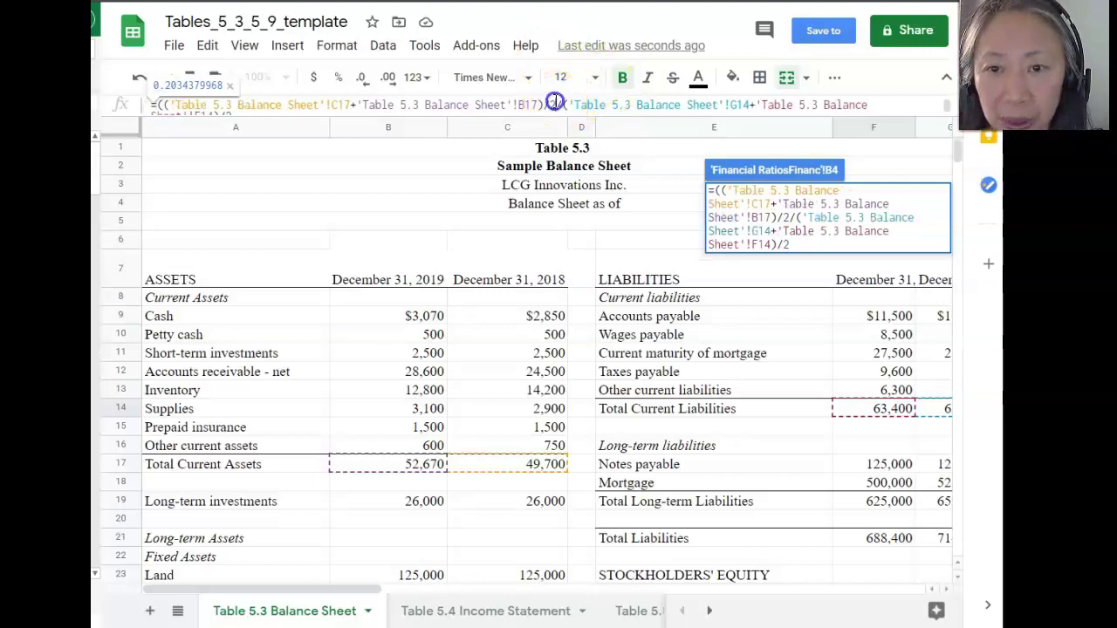
text())
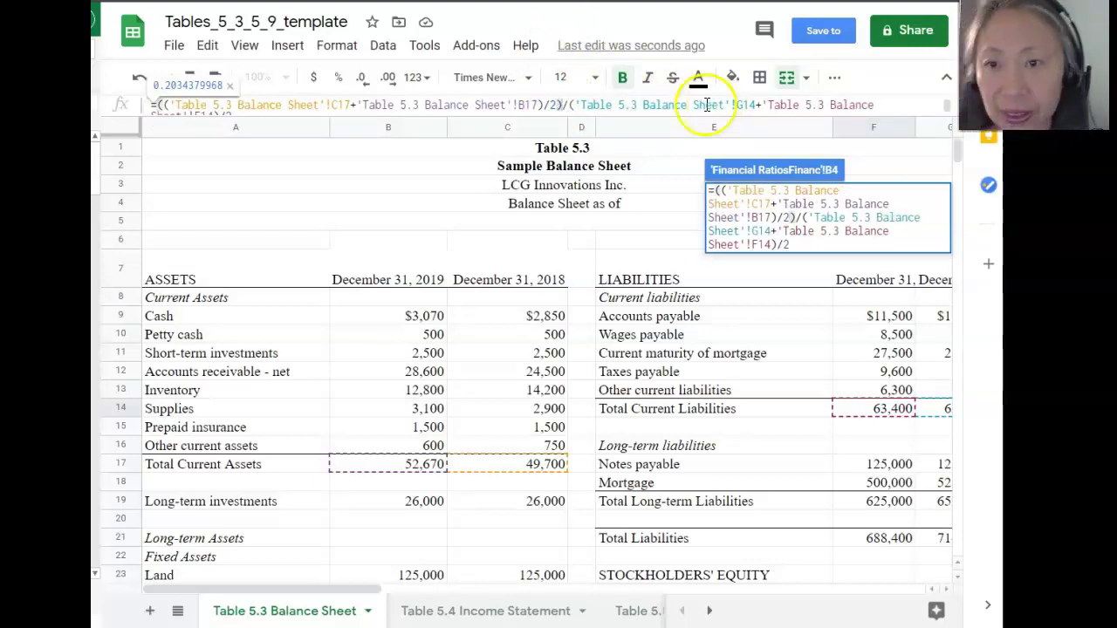
click(565, 106)
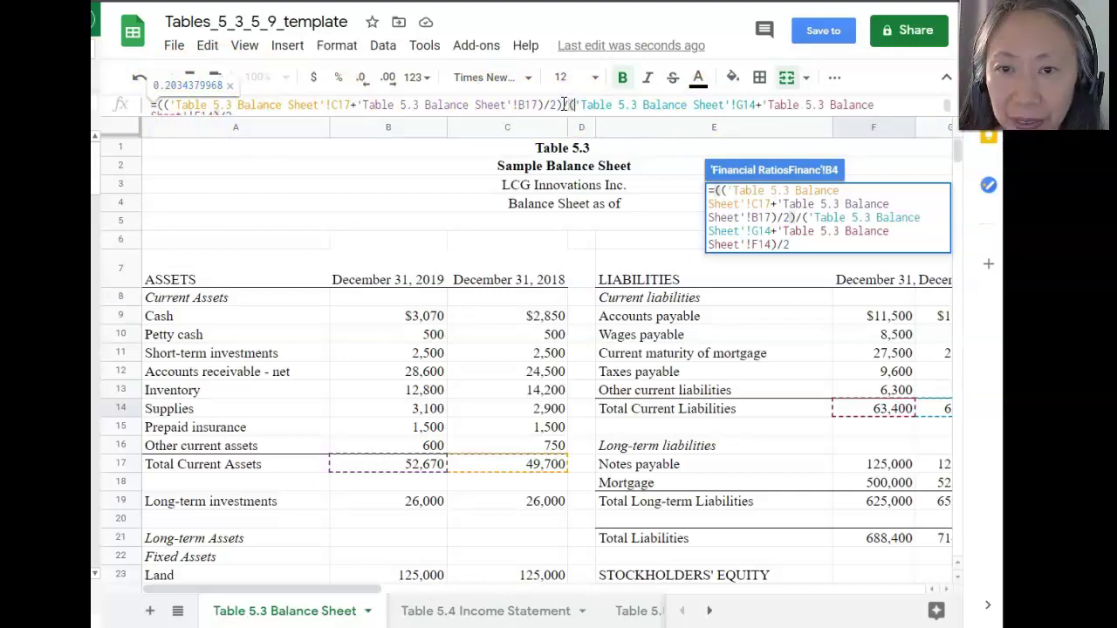
text(()
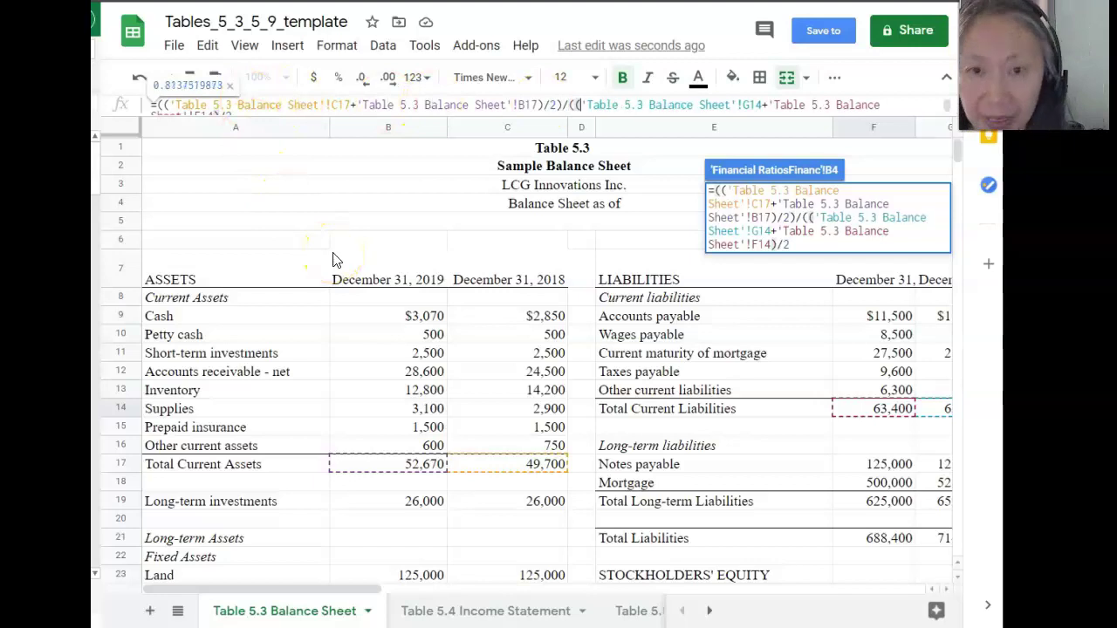
click(247, 112)
click(249, 123)
text())
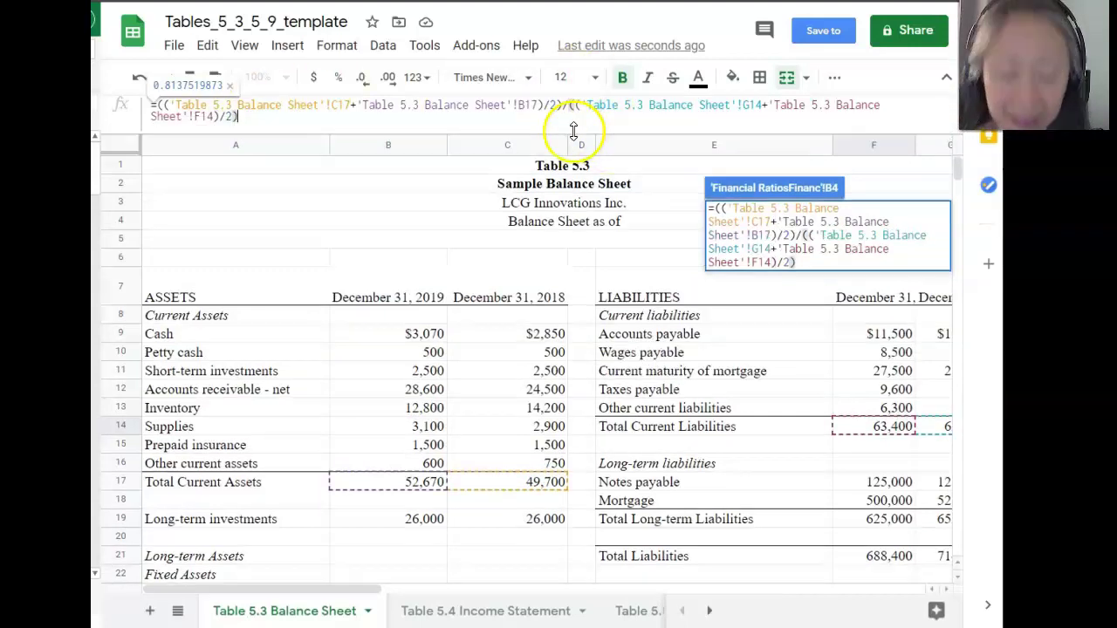
key(Return)
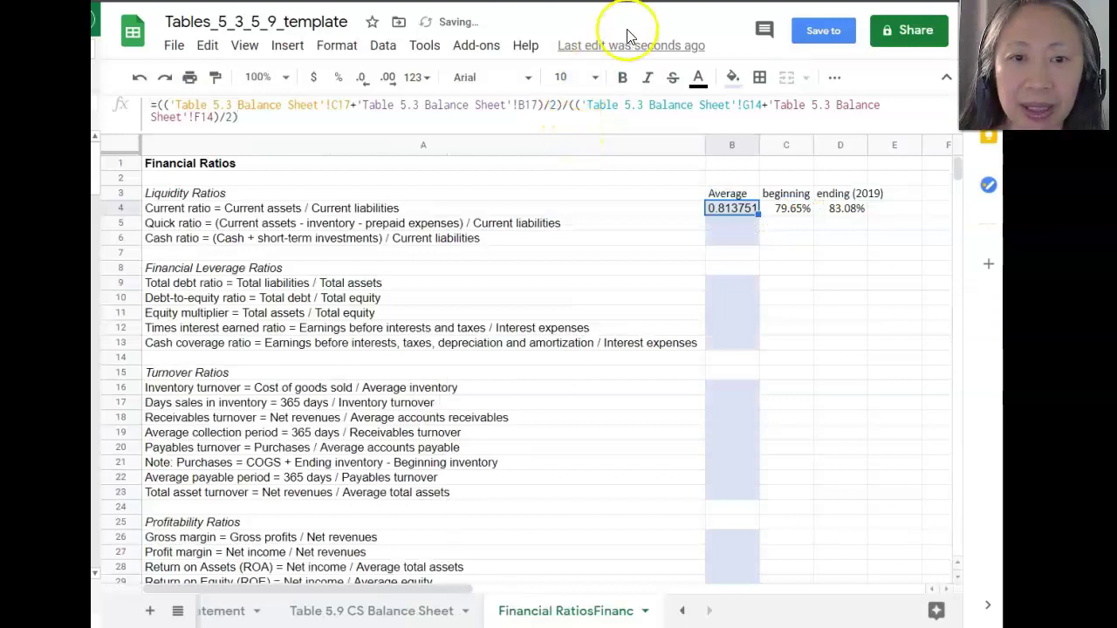
click(340, 78)
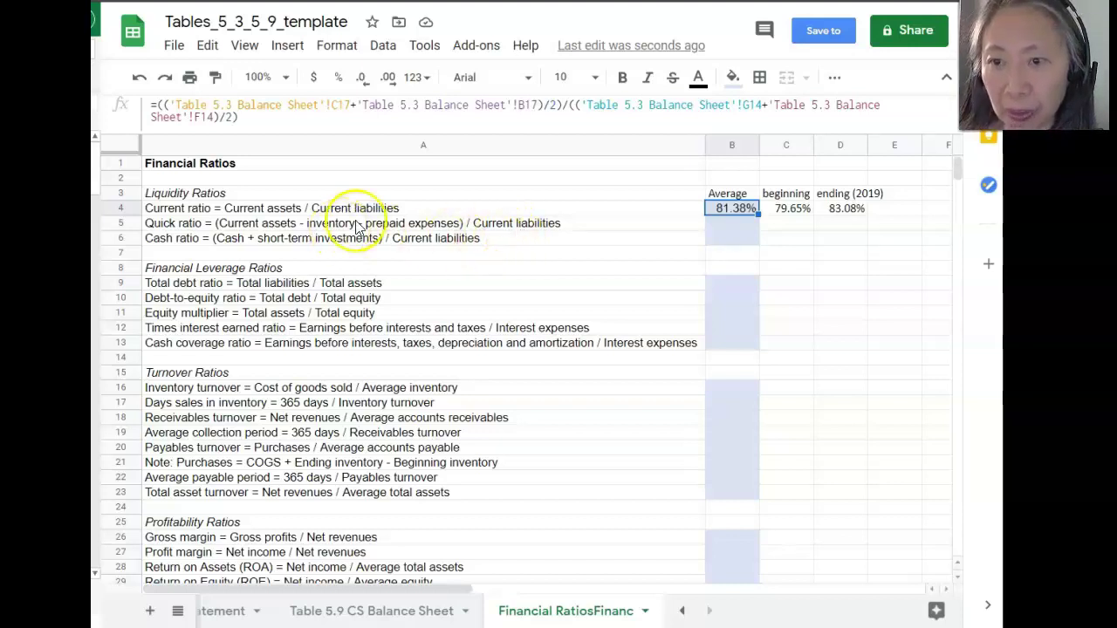
- Start the average quick ratio formula in B5 with the mean of Table 5.3's 2018 and 2019 total current assets, ((C17+B17)/2)
click(736, 225)
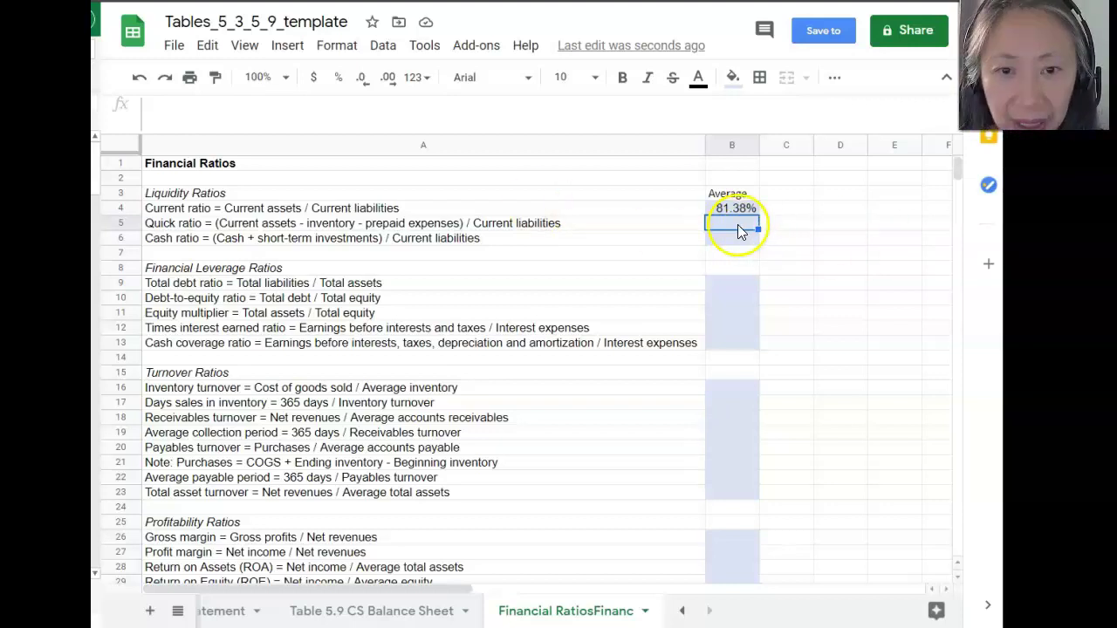
text(=()
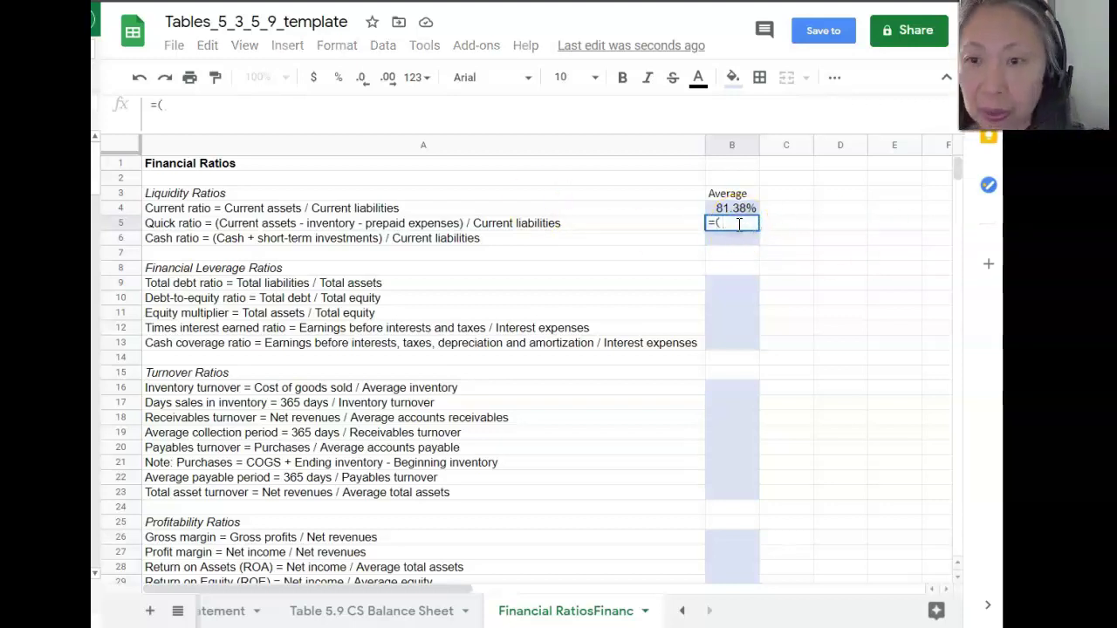
text(()
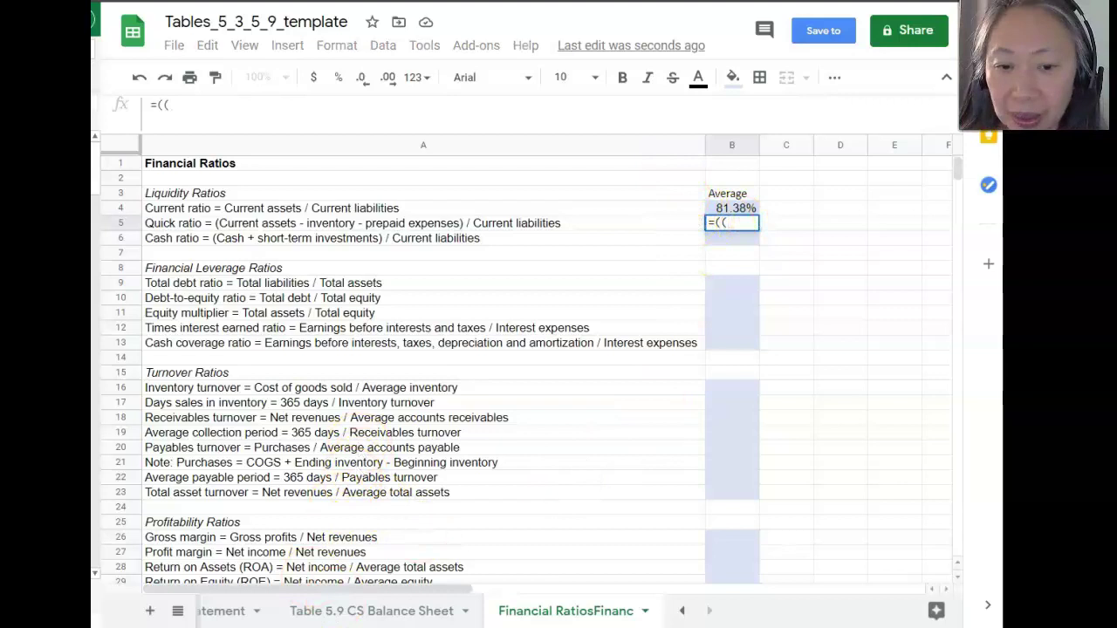
click(682, 611)
click(682, 611)
click(681, 611)
click(682, 611)
click(301, 613)
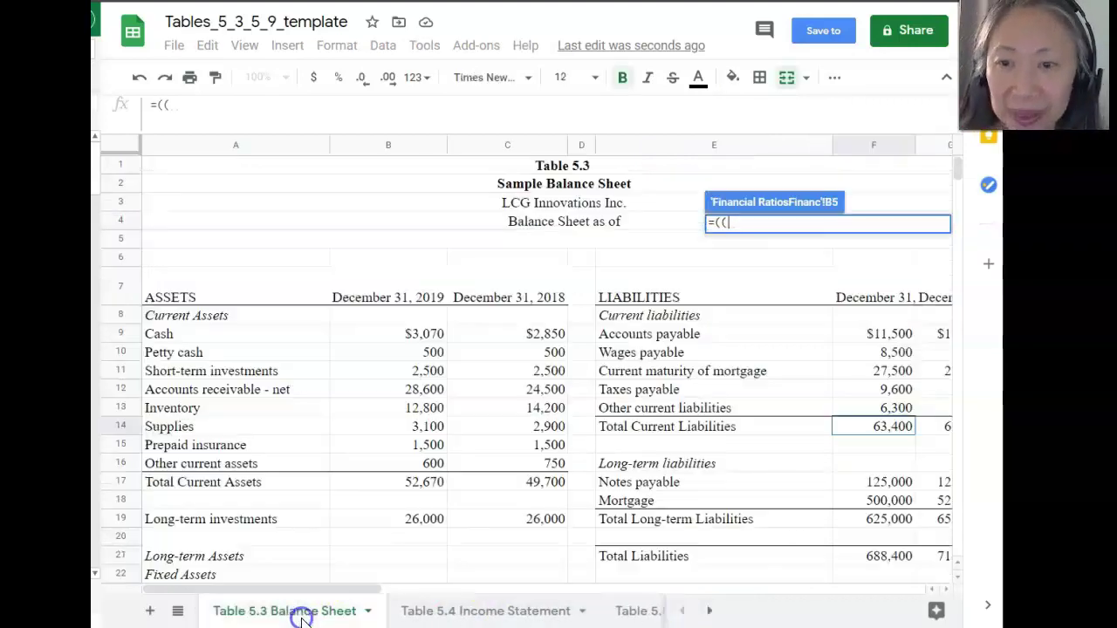
click(546, 487)
text(+)
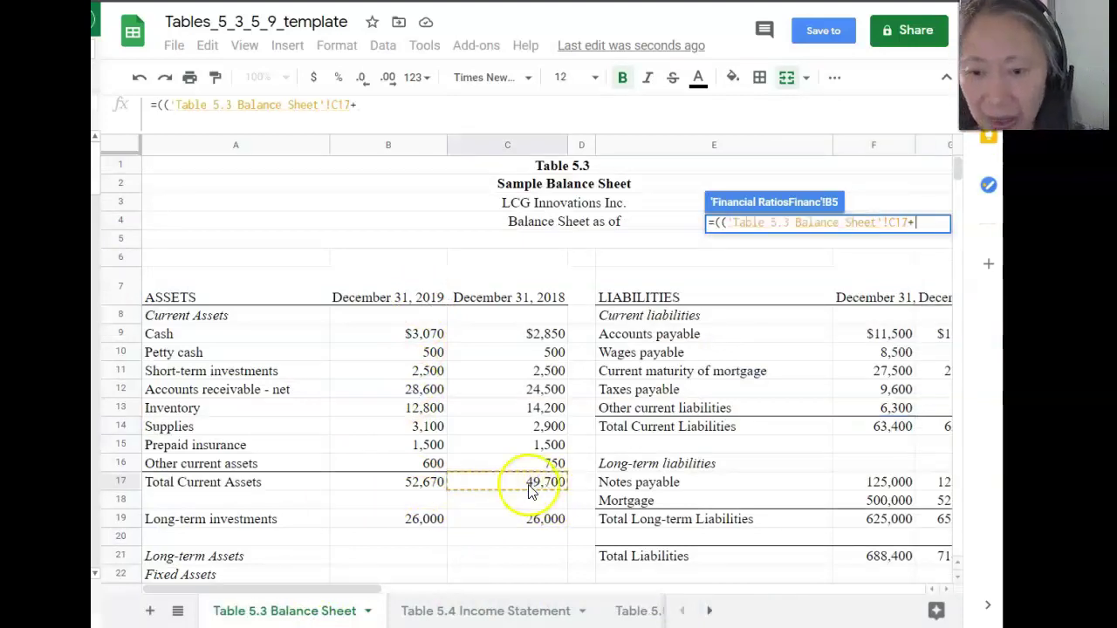
click(429, 489)
text()/2))
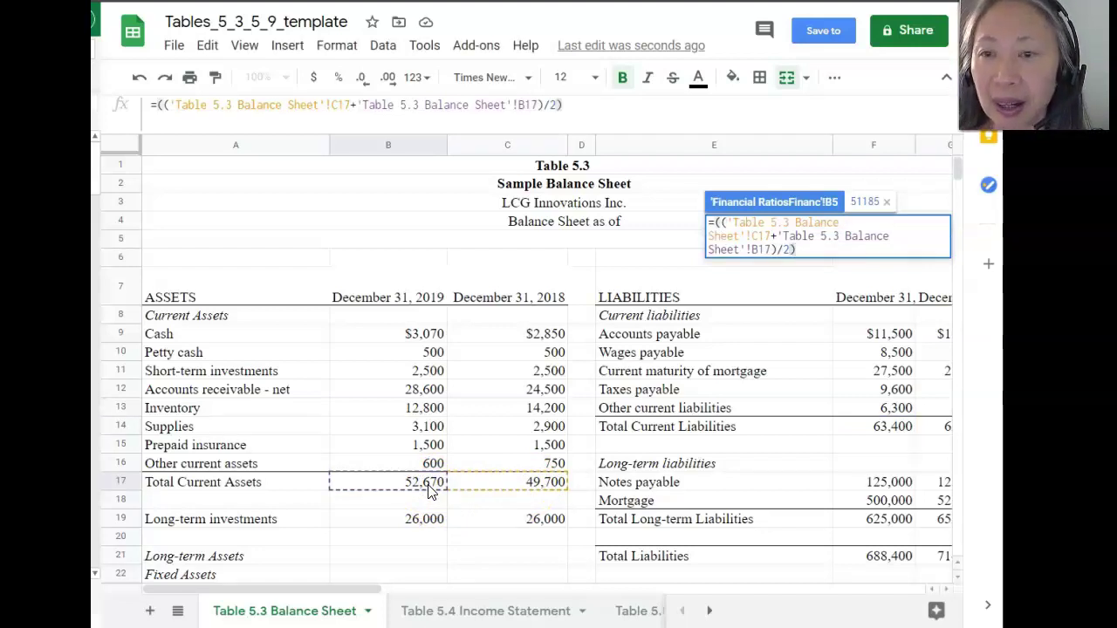
- Subtract the mean of Table 5.3's 2018 and 2019 inventory, (C13+B13)/2, in the quick ratio formula
text(-()
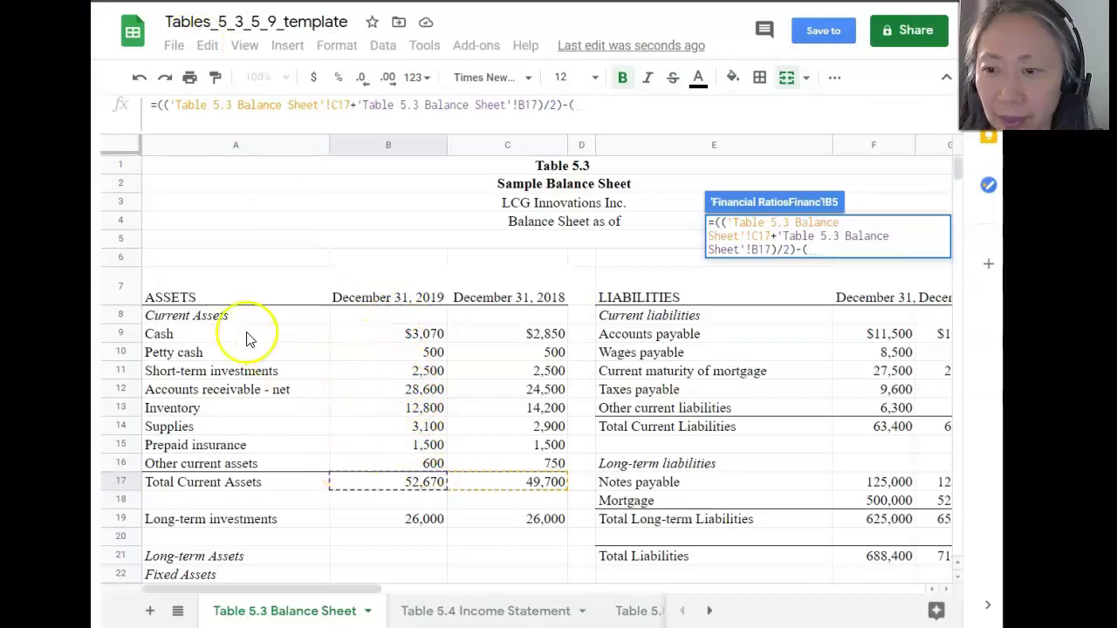
click(519, 409)
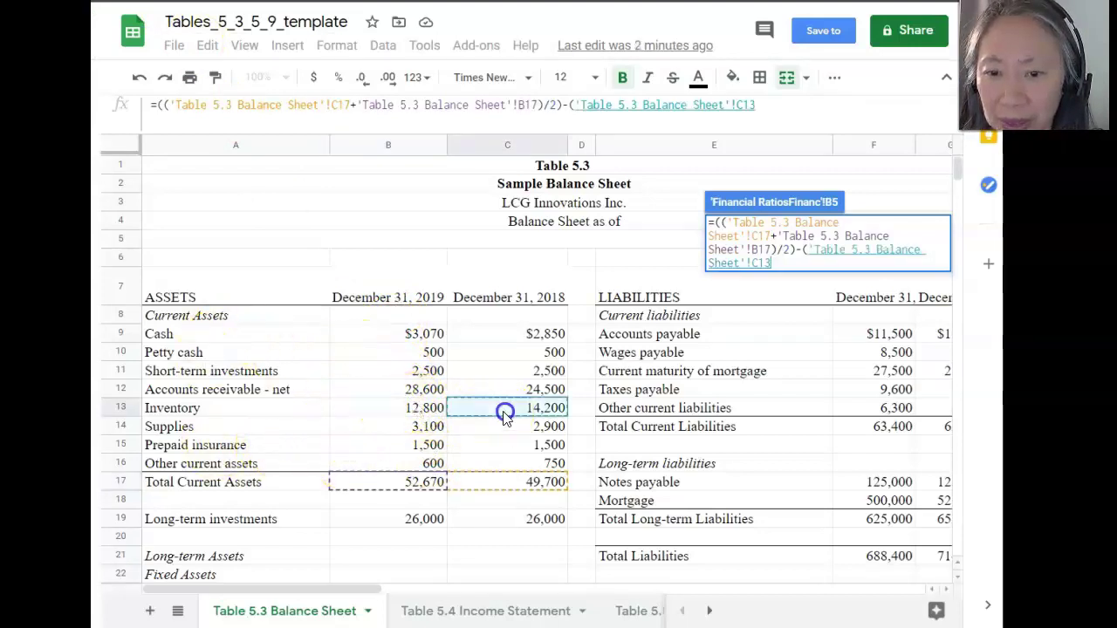
text(+)
click(441, 414)
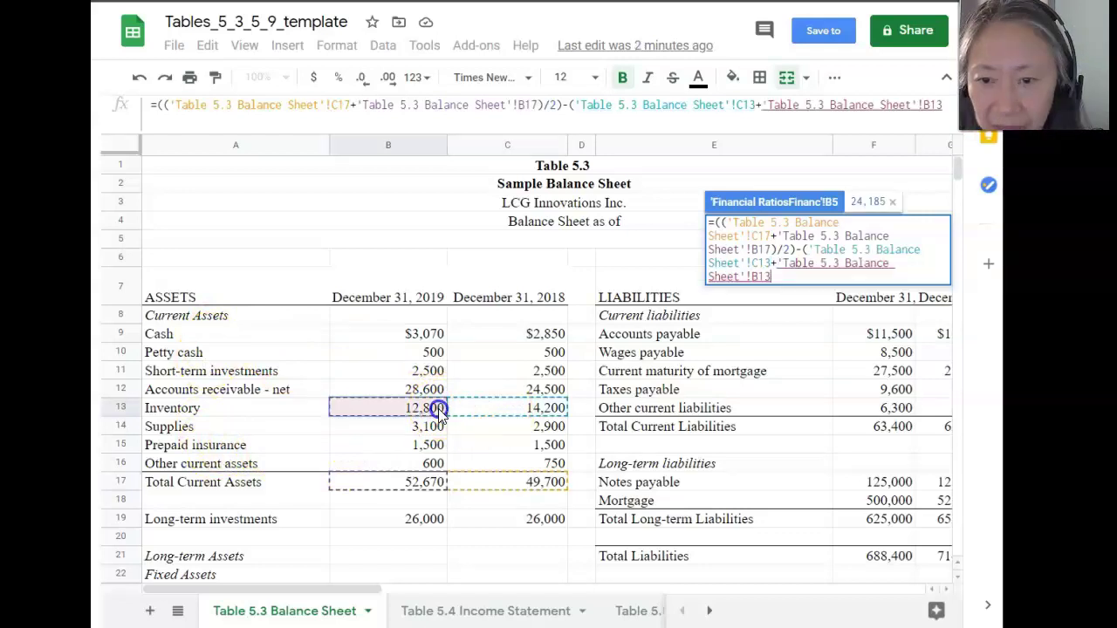
text())
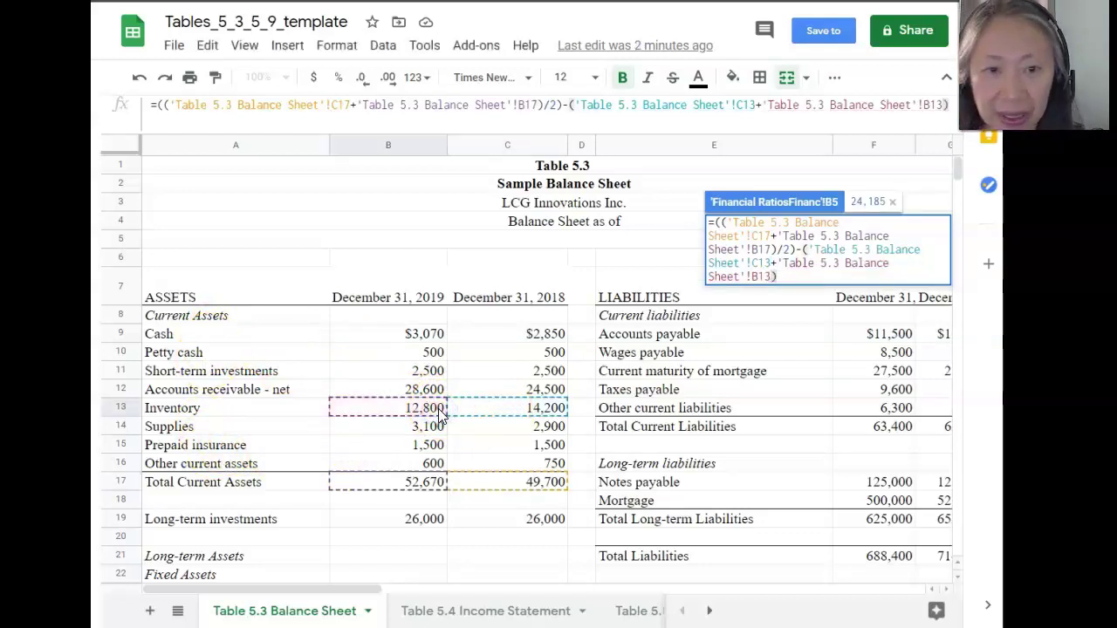
text(/2)
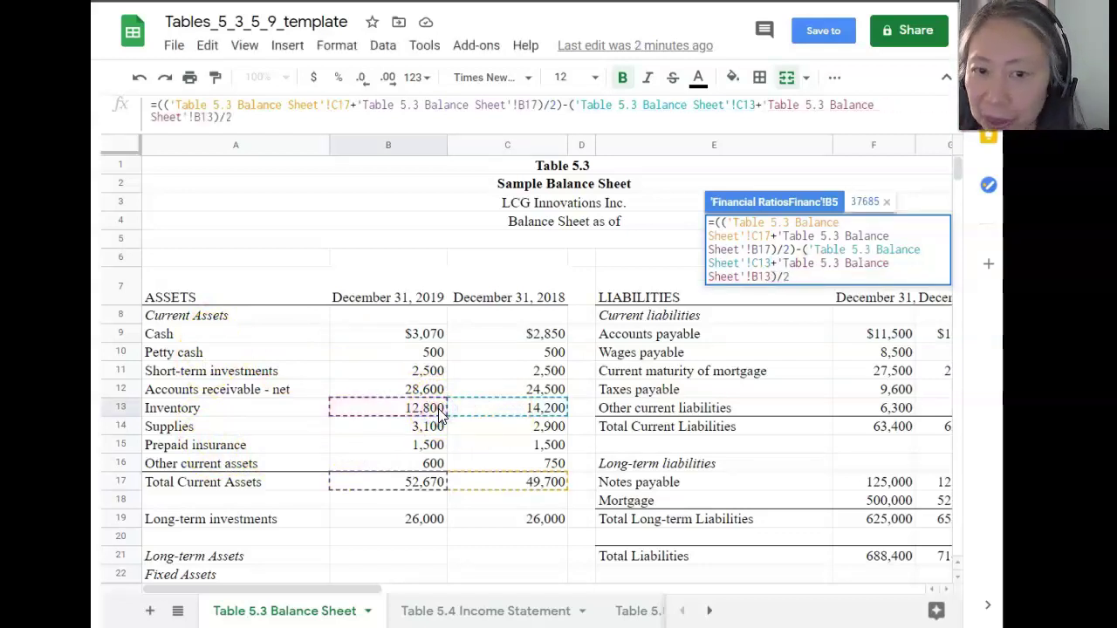
- Subtract the mean prepaid insurance, (C15+B15)/2, and correct the parentheses so one outer pair encloses the whole quick ratio numerator
text(-)
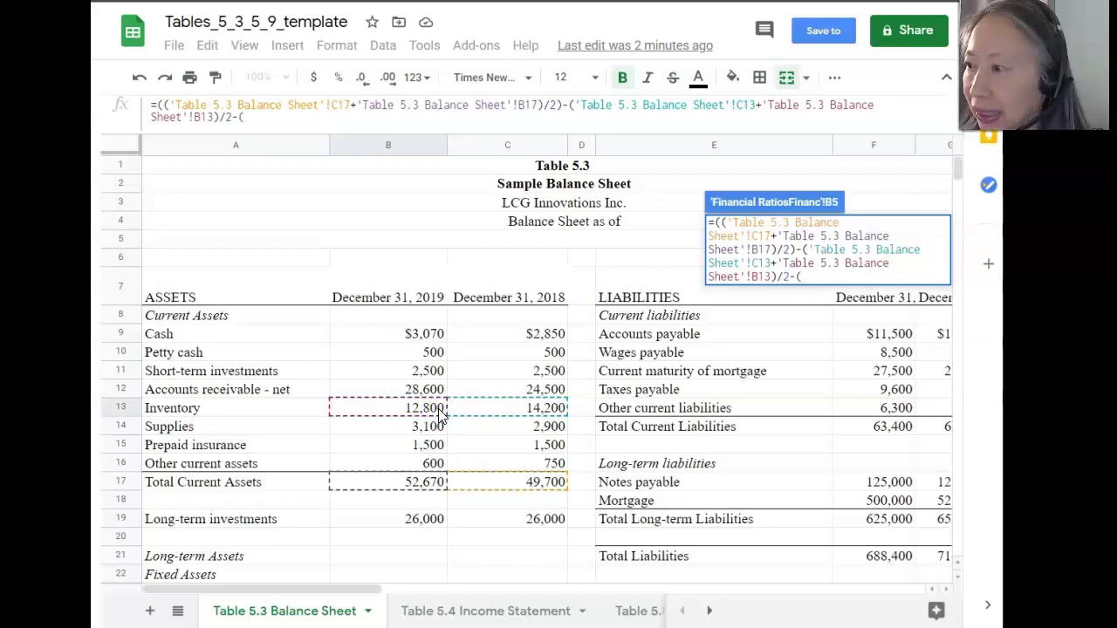
text(()
click(514, 448)
text(+)
click(409, 455)
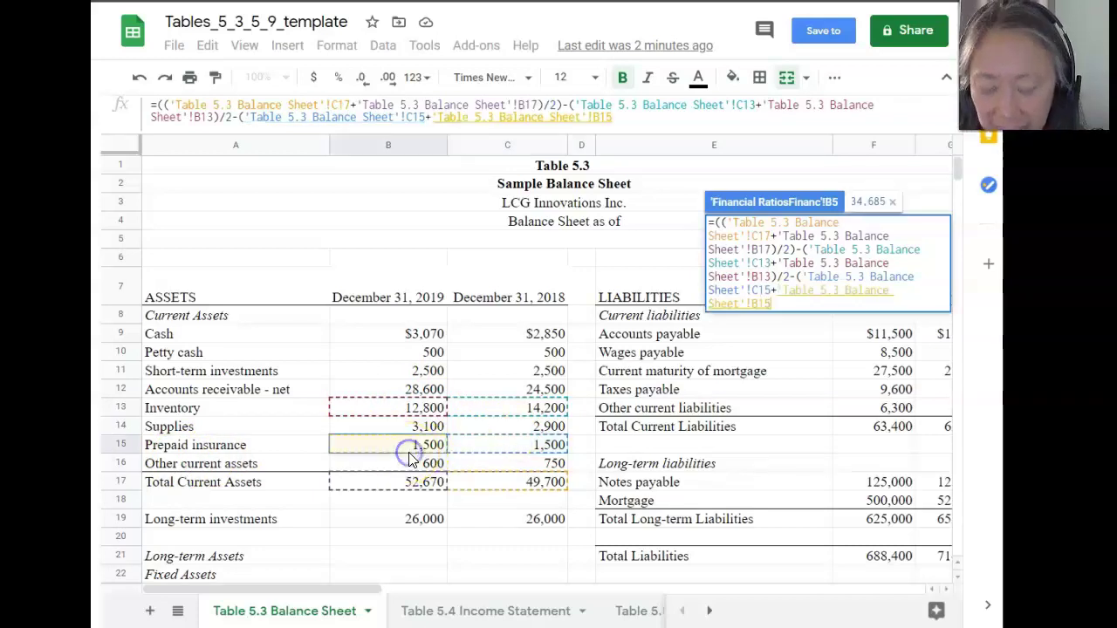
text()/2)
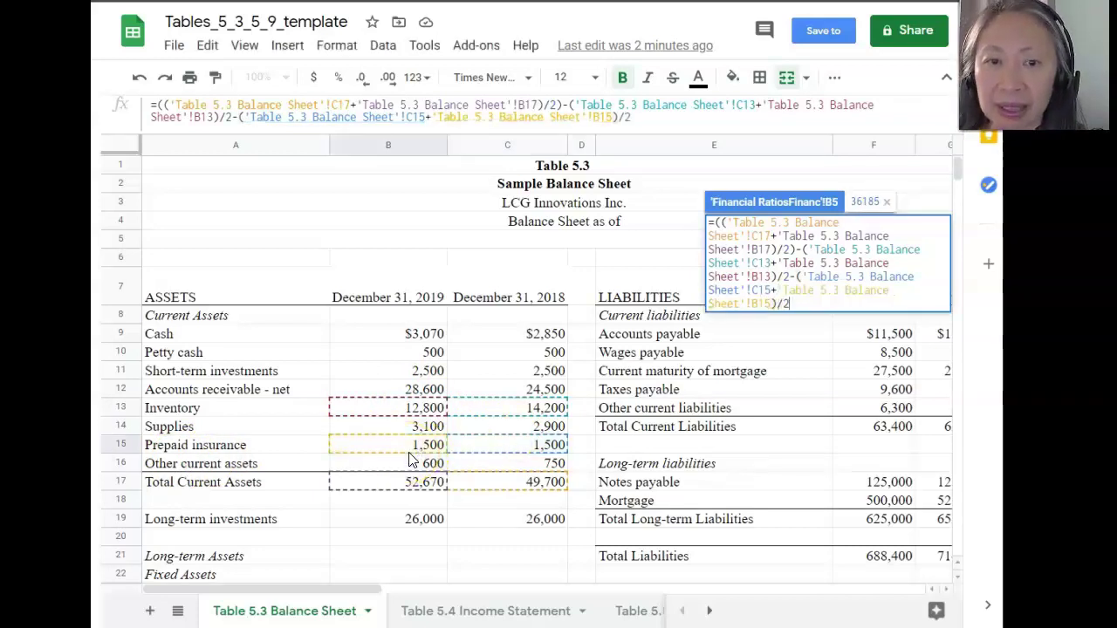
text())
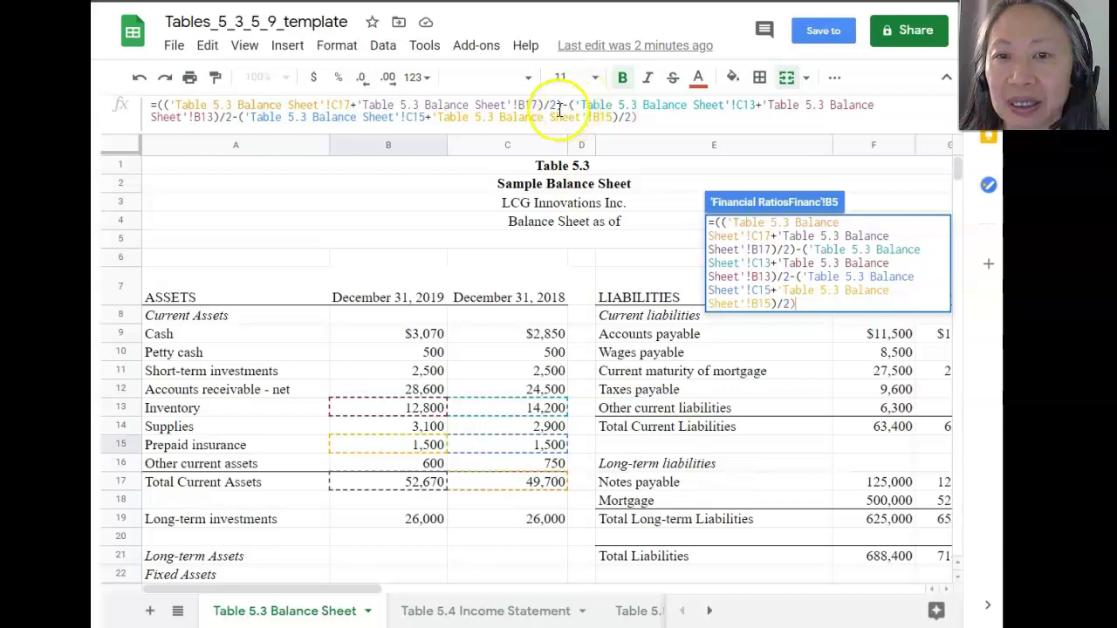
key(BackSpace)
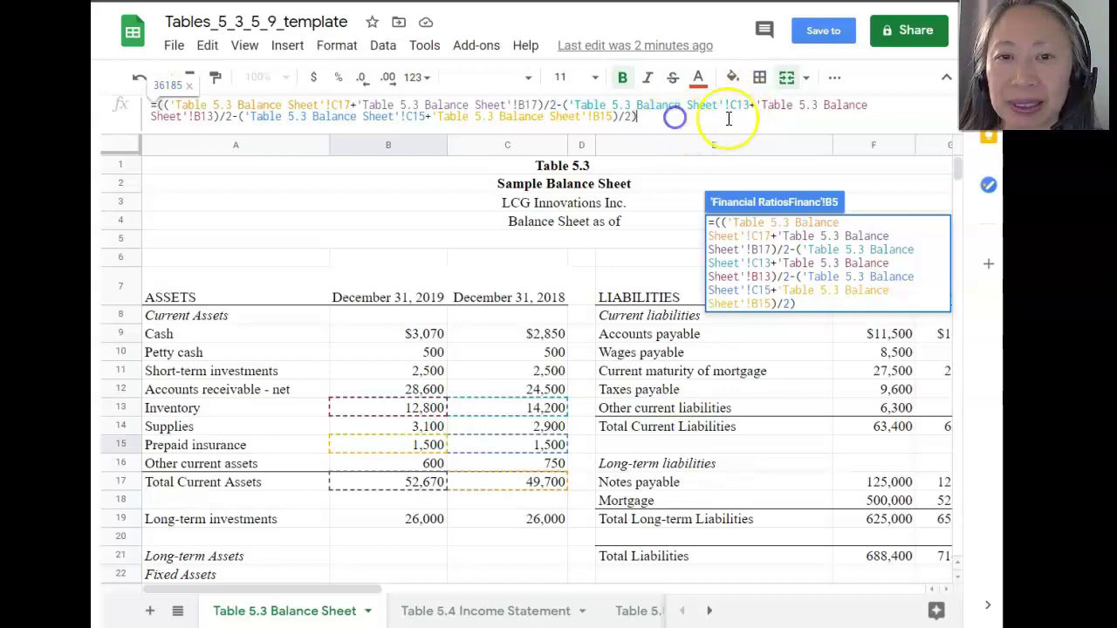
- Complete the quick ratio by dividing by mean total current liabilities, ((G14+F14)/2) from Table 5.3, and format B5 as a percentage
click(681, 119)
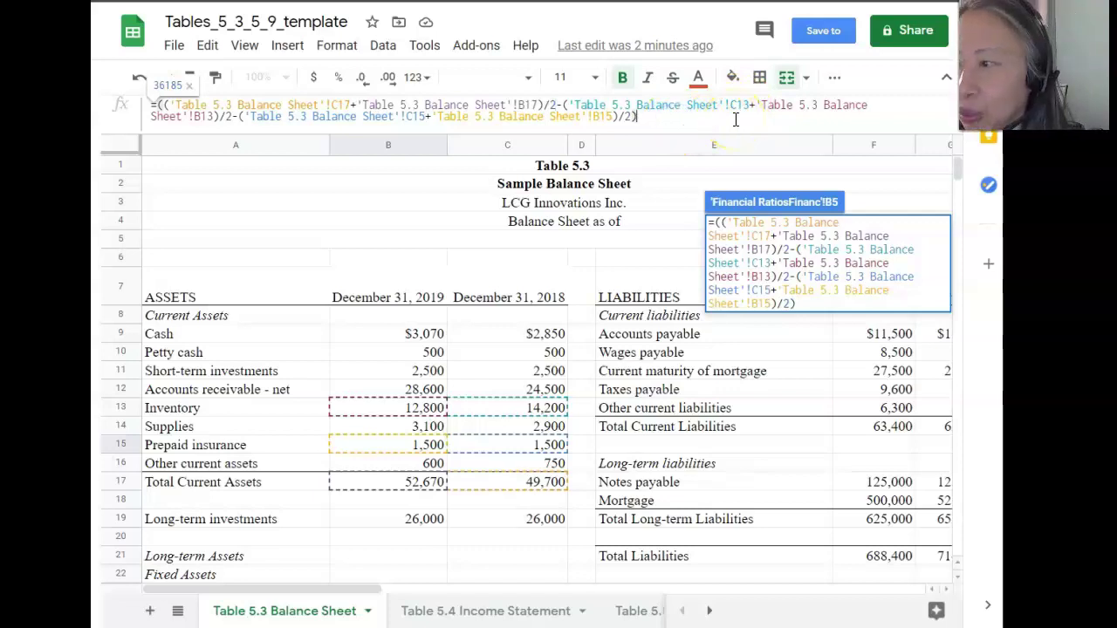
text(/(()
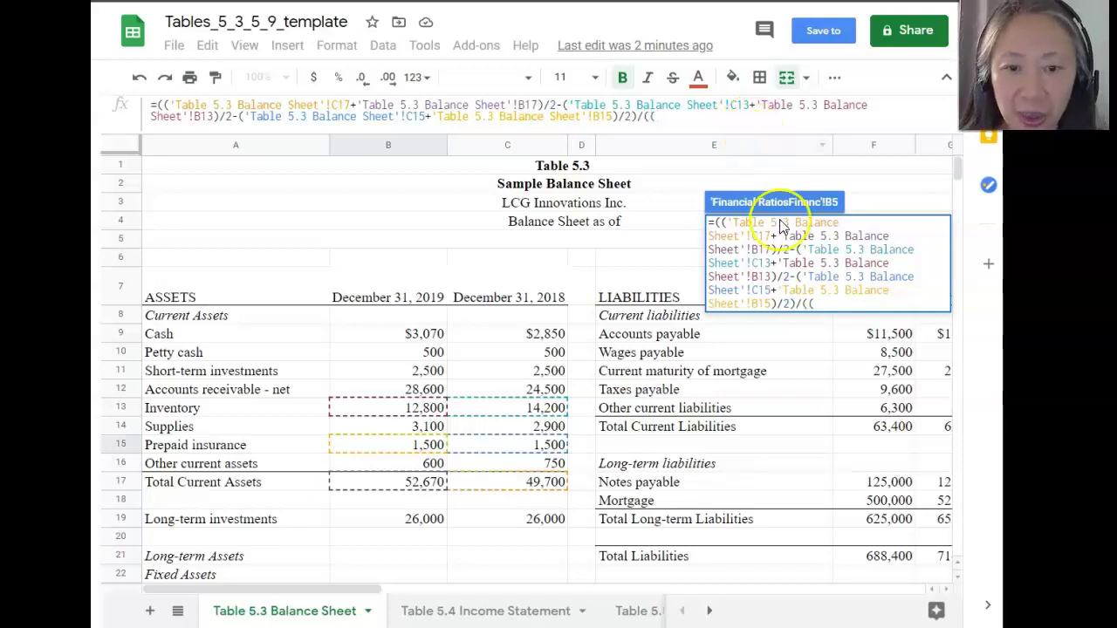
click(941, 428)
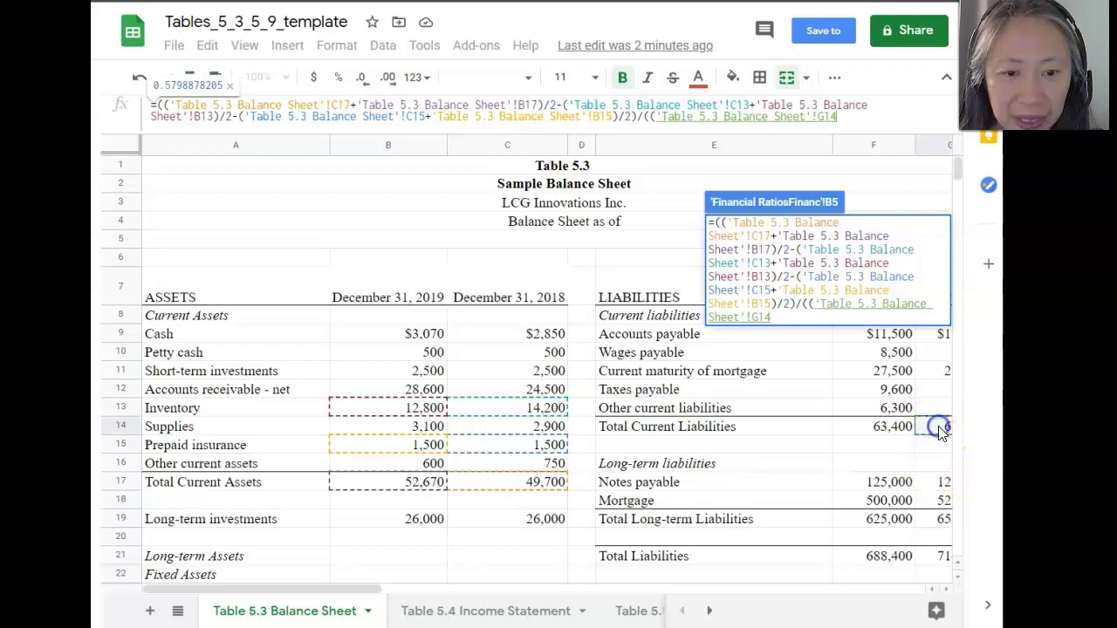
text(+)
click(886, 434)
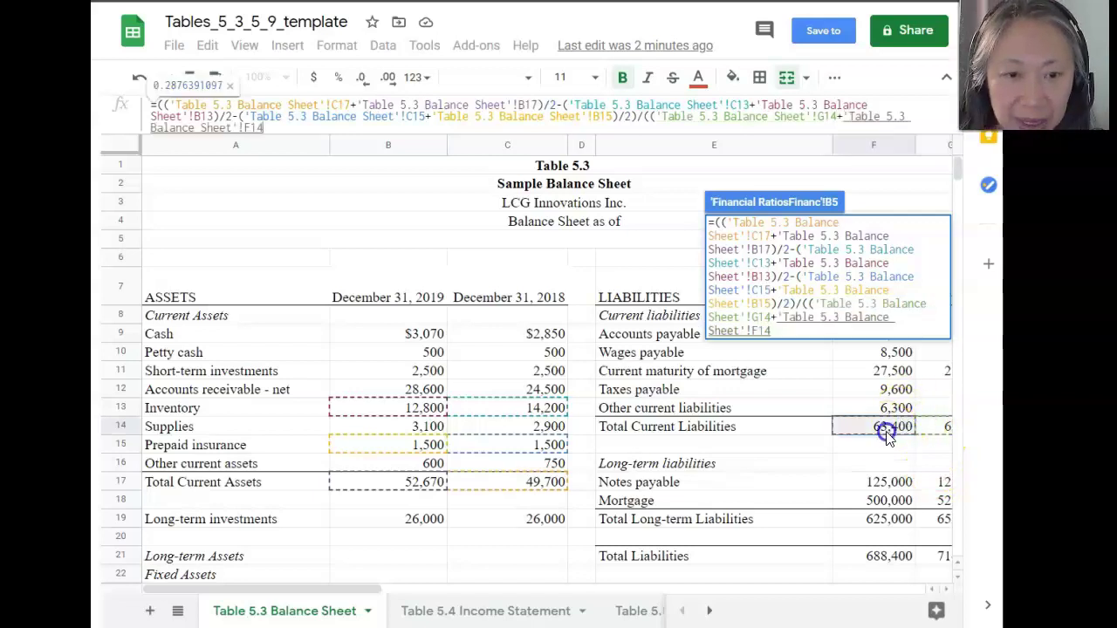
text()/2))
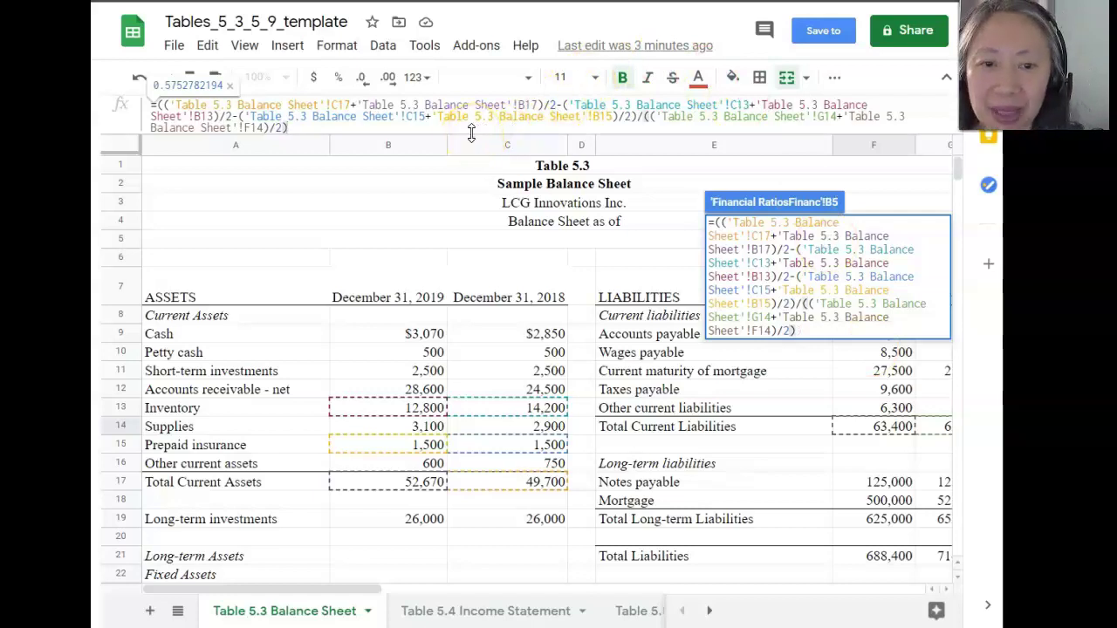
key(Return)
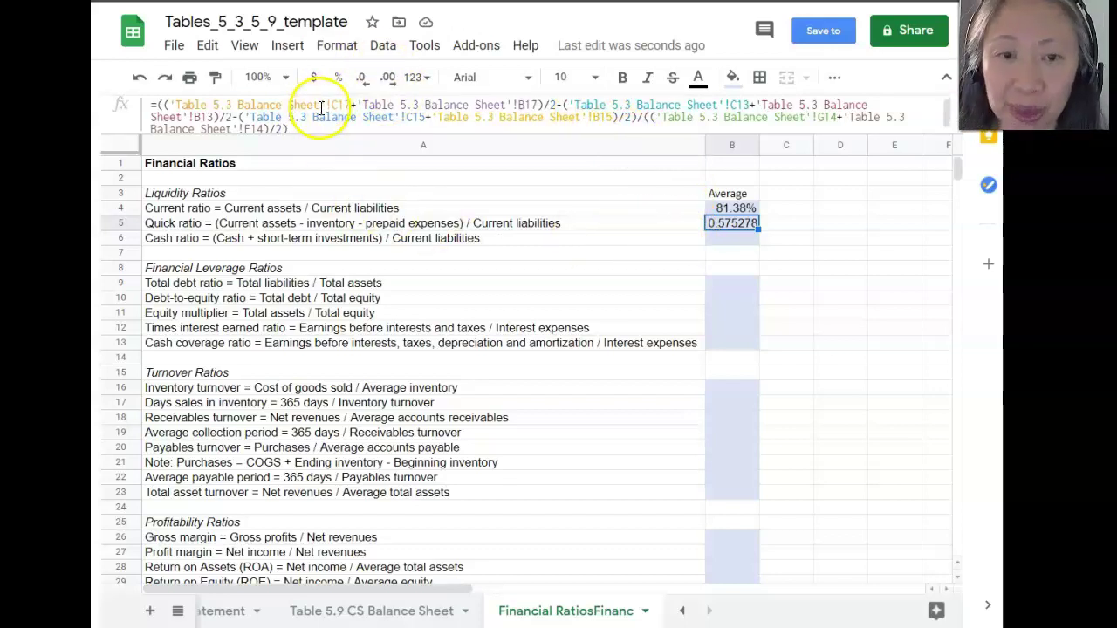
click(337, 81)
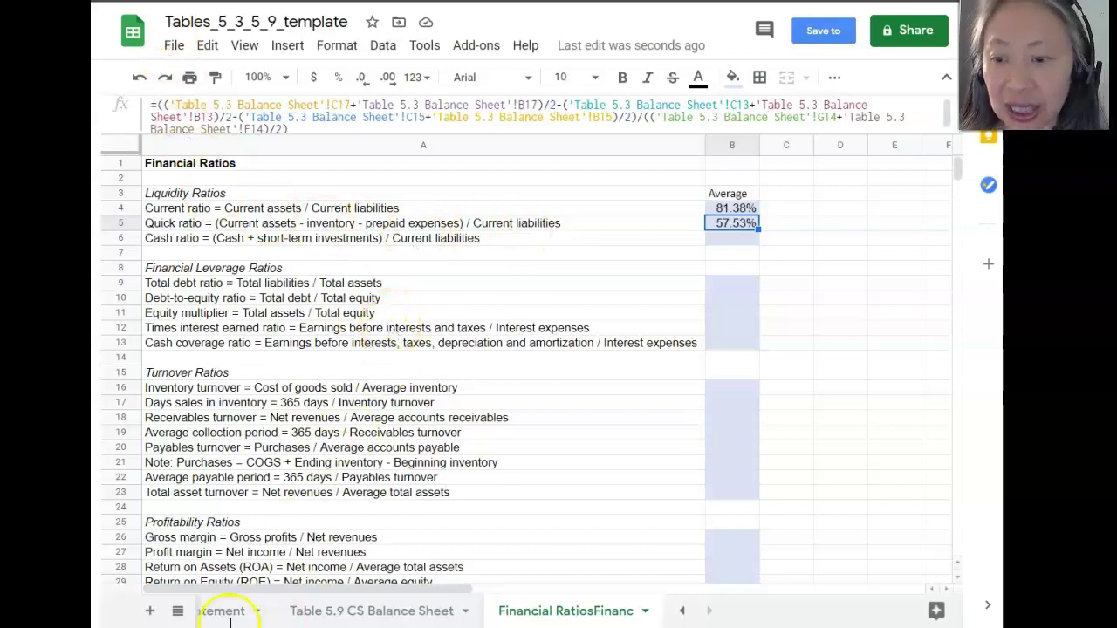
- Insert an extra blank column between the assets and liabilities sections of the Table 5.3 Balance Sheet and widen column D
click(687, 611)
click(687, 611)
click(687, 611)
click(687, 611)
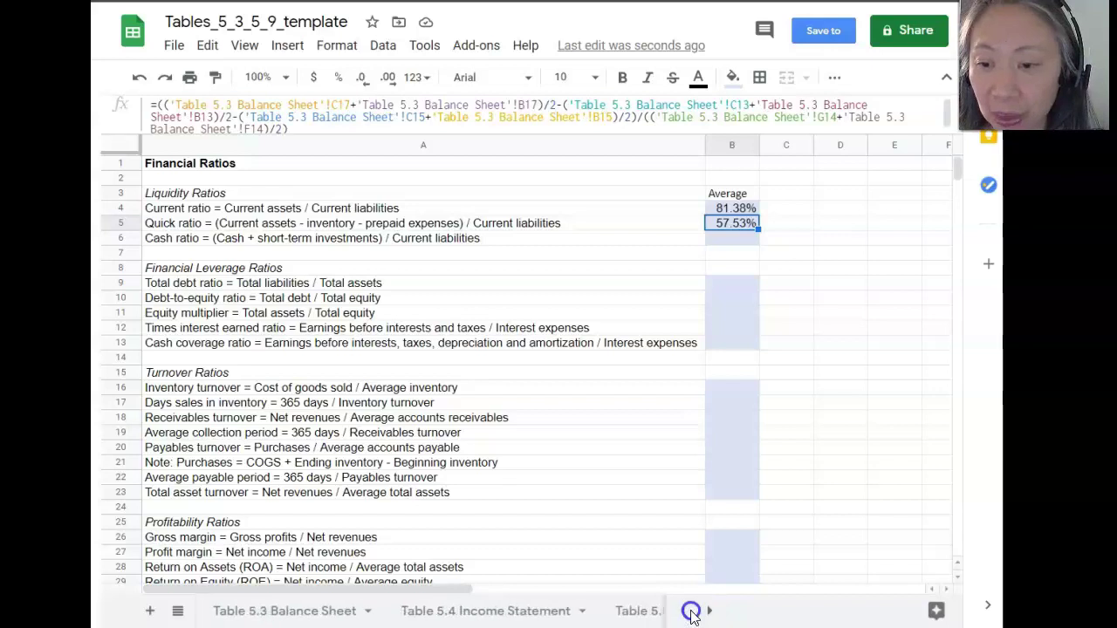
click(300, 611)
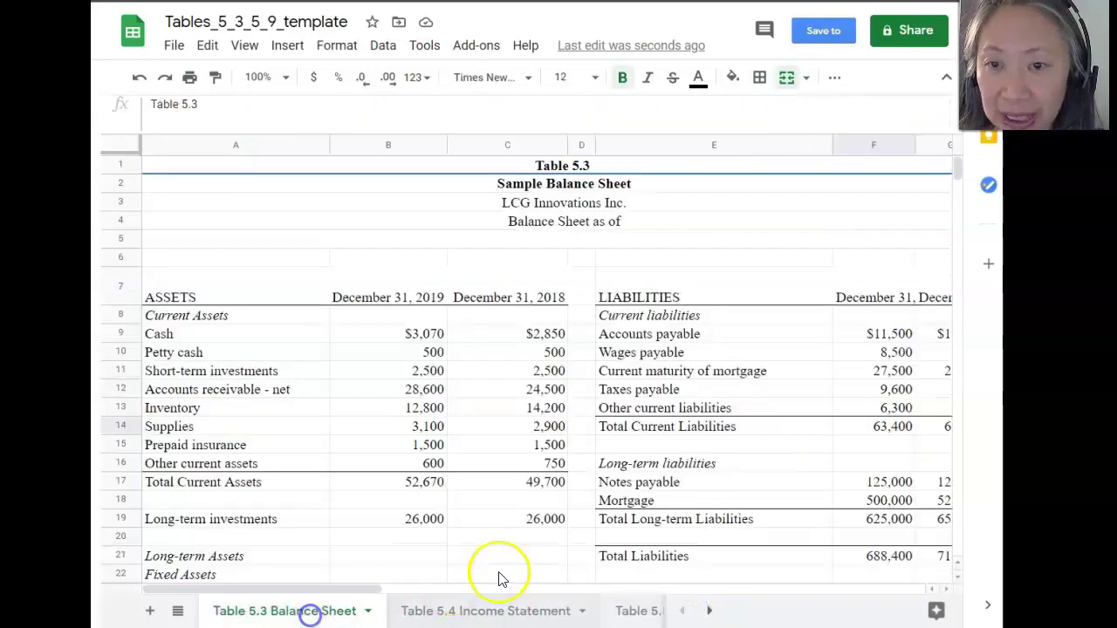
click(579, 144)
right_click(580, 144)
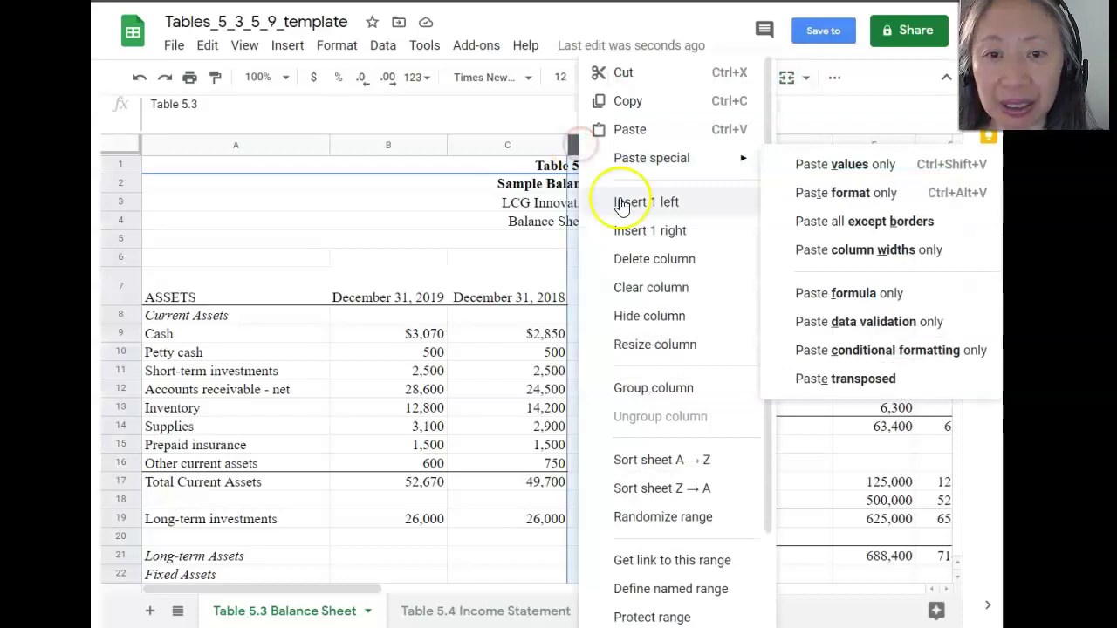
click(655, 241)
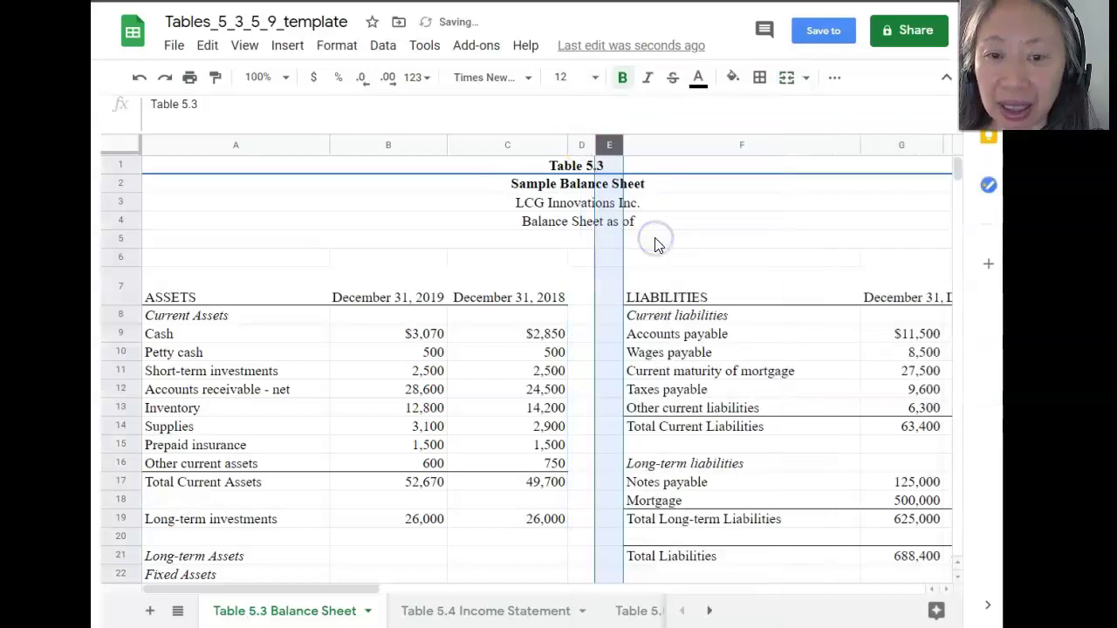
drag(624, 142, 656, 131)
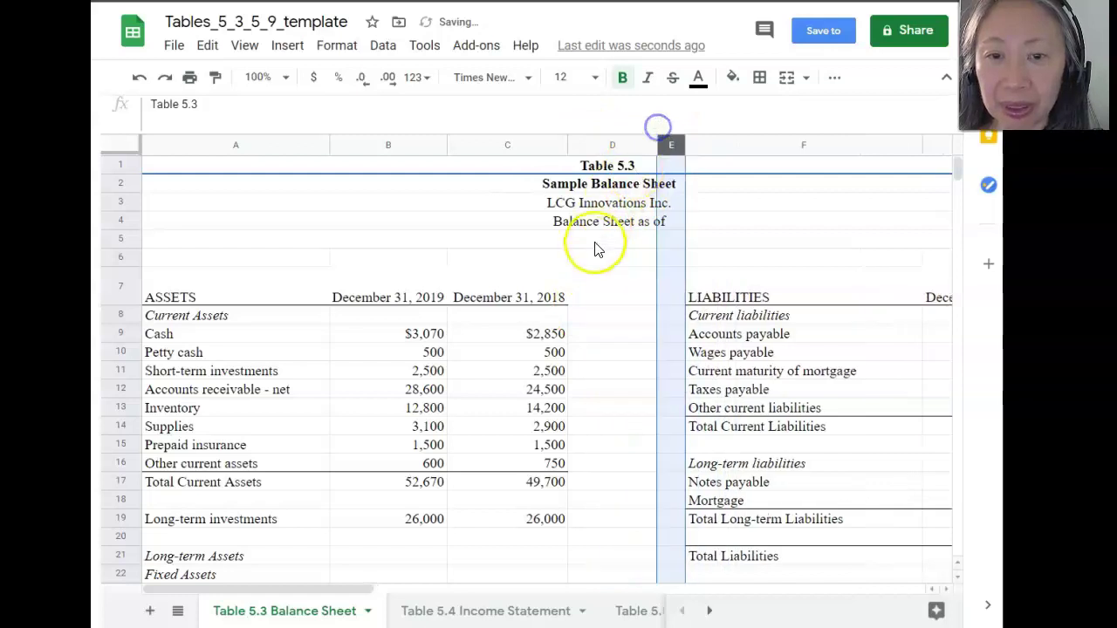
- Head column D in row 7 with "Average" and calculate the average cash in D9 with =(B9+C9)/2
click(593, 301)
text(Average)
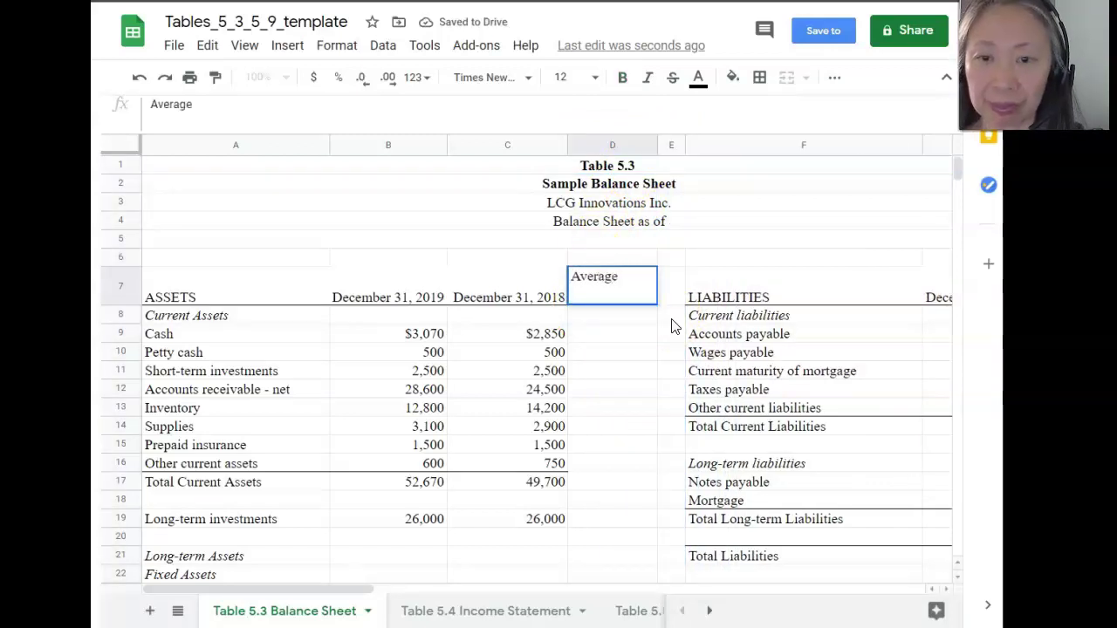
key(Return)
key(Down)
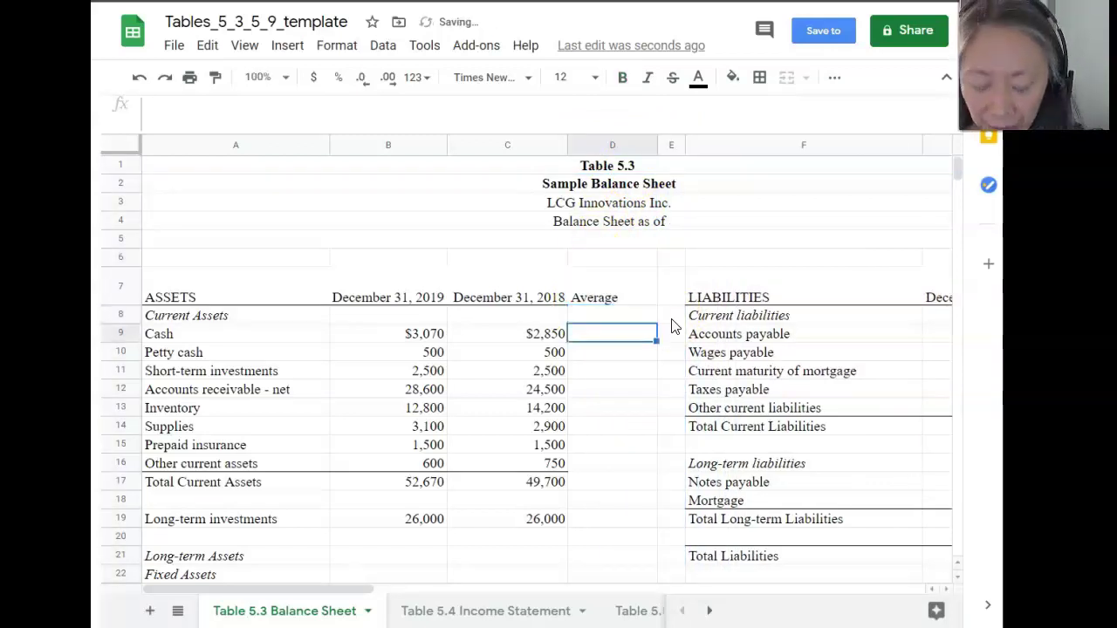
text(=(B9+C9)/2)
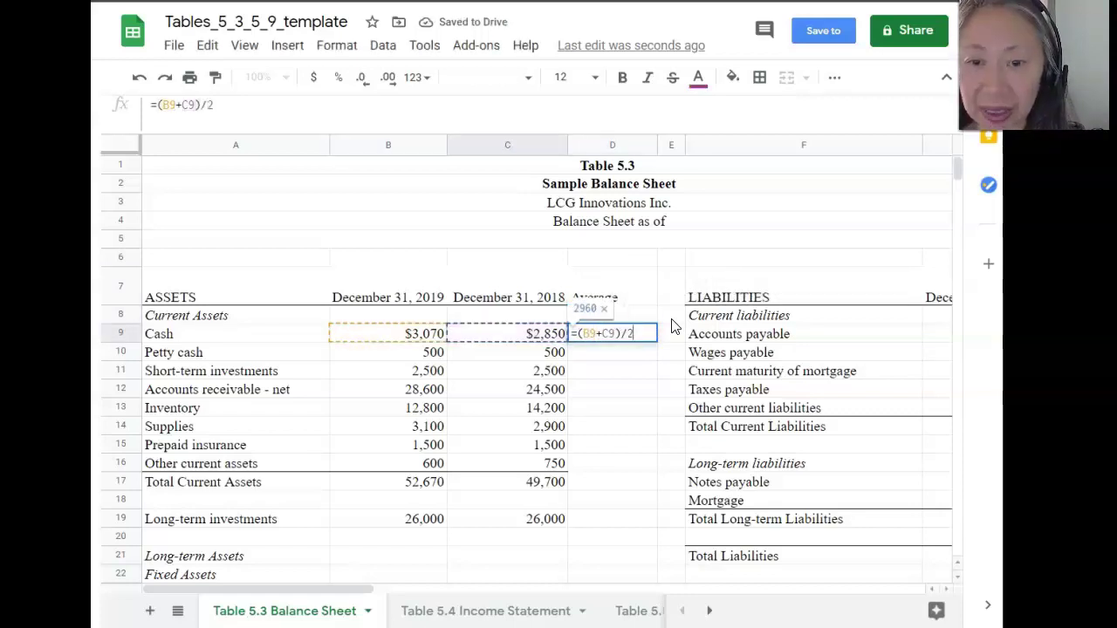
key(Return)
- Copy the average cash formula from D9 down to the total current assets row, D17
key(Up)
key(ctrl+c)
key(shift+Down)
key(shift+Down)
key(shift+Down)
key(shift+Down)
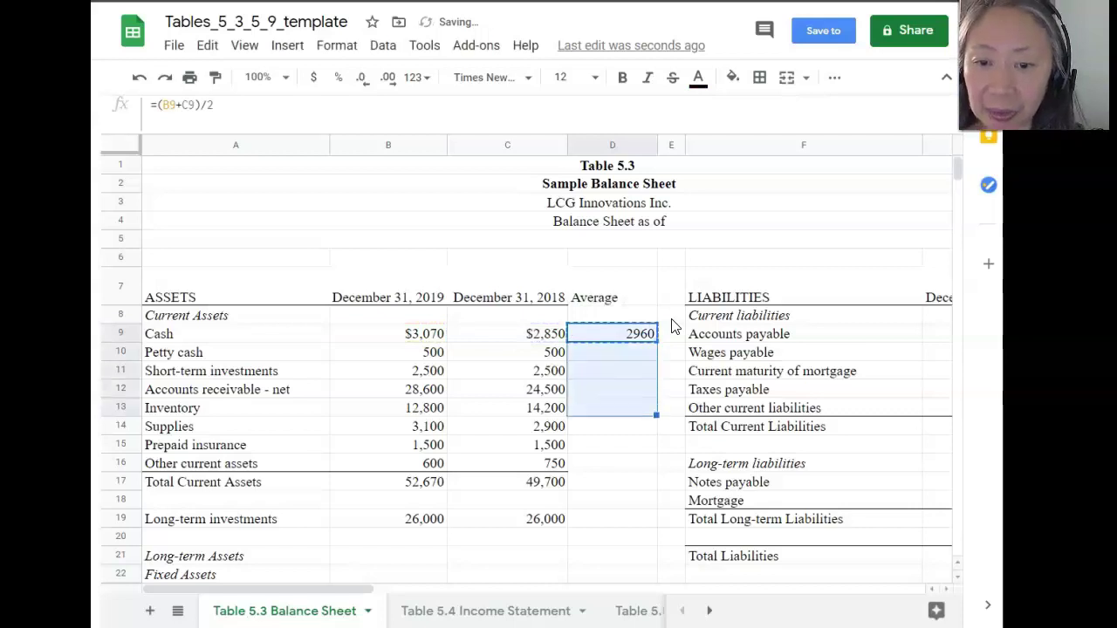
key(shift+Down)
key(shift+Down)
key(shift+Down)
key(shift+Down)
key(ctrl+v)
- Paste the same average formula into D19 for long-term investments
key(Down)
key(Down)
key(Down)
key(Down)
key(Down)
key(Down)
key(Down)
key(Down)
key(Down)
key(Down)
key(ctrl+v)
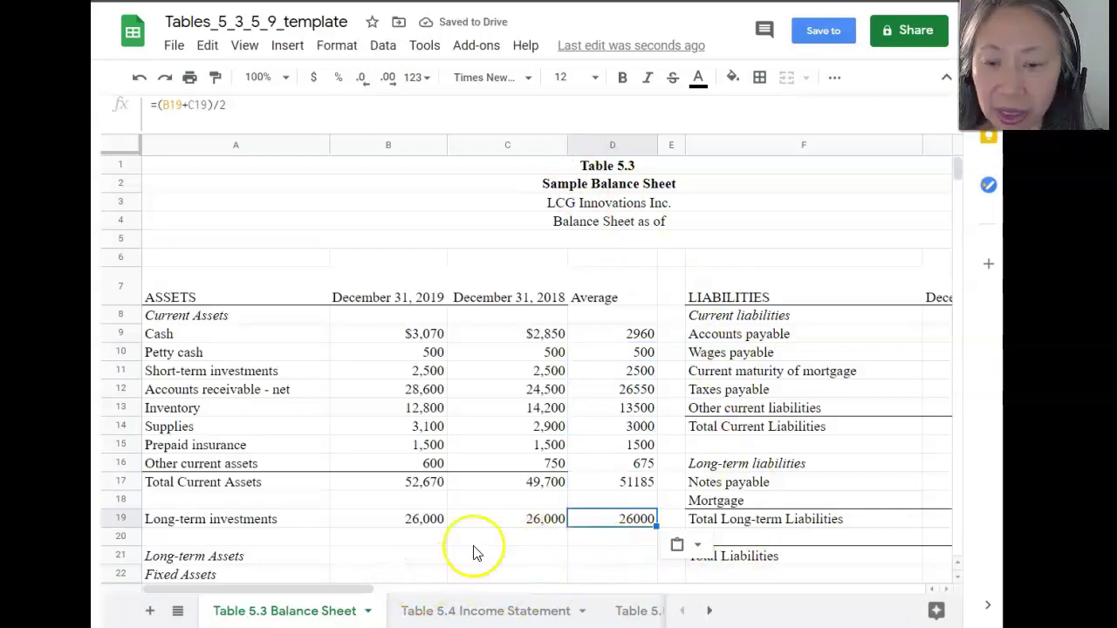
- Add an "Average" heading in I7 beside the liabilities and calculate average accounts payable in I9 with =(H9+G9)/2
drag(324, 592, 436, 590)
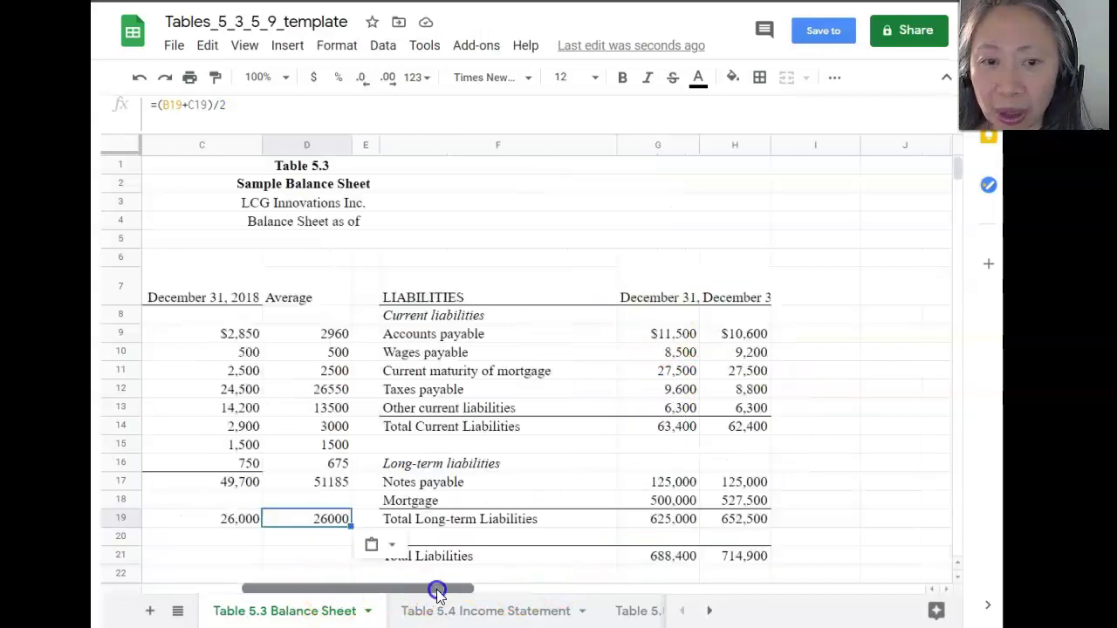
click(804, 297)
text(Av)
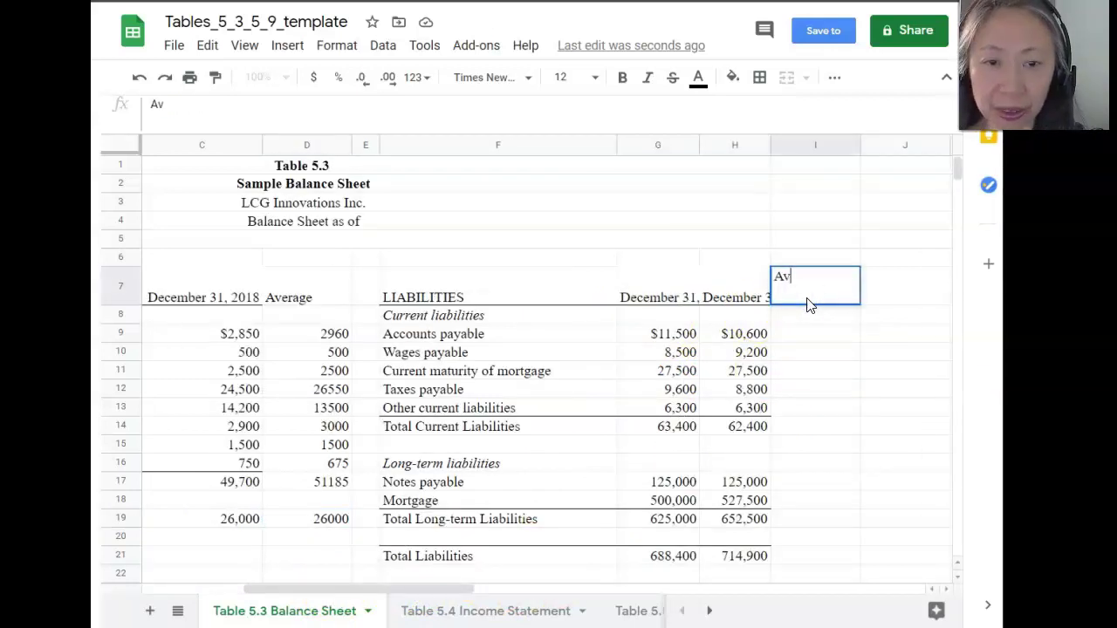
text(erage)
key(Return)
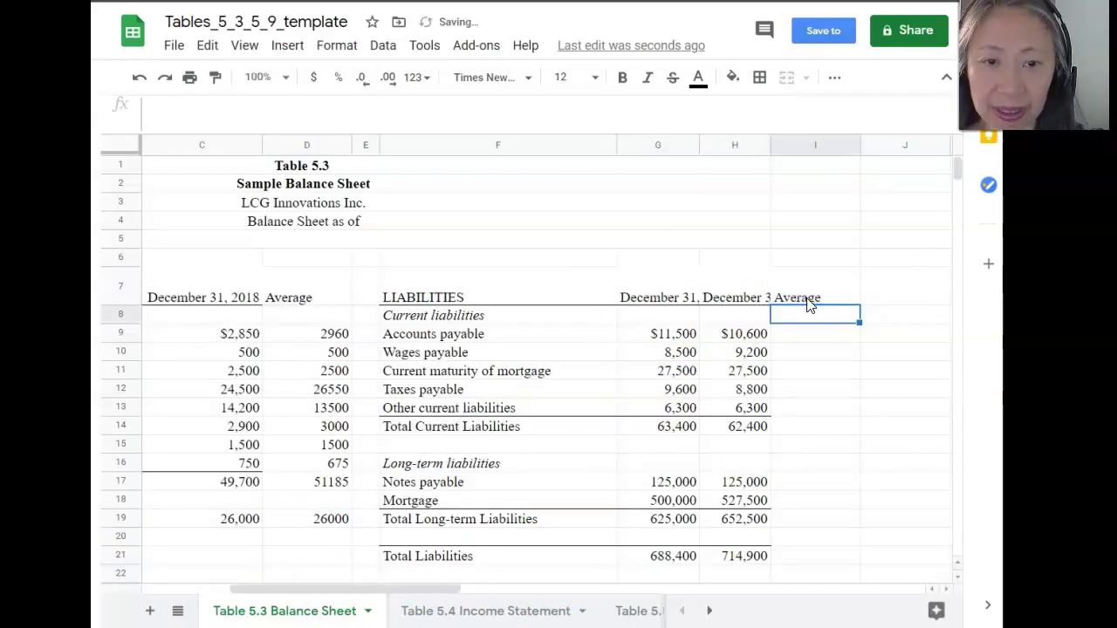
key(Down)
text(=(H9+G9)
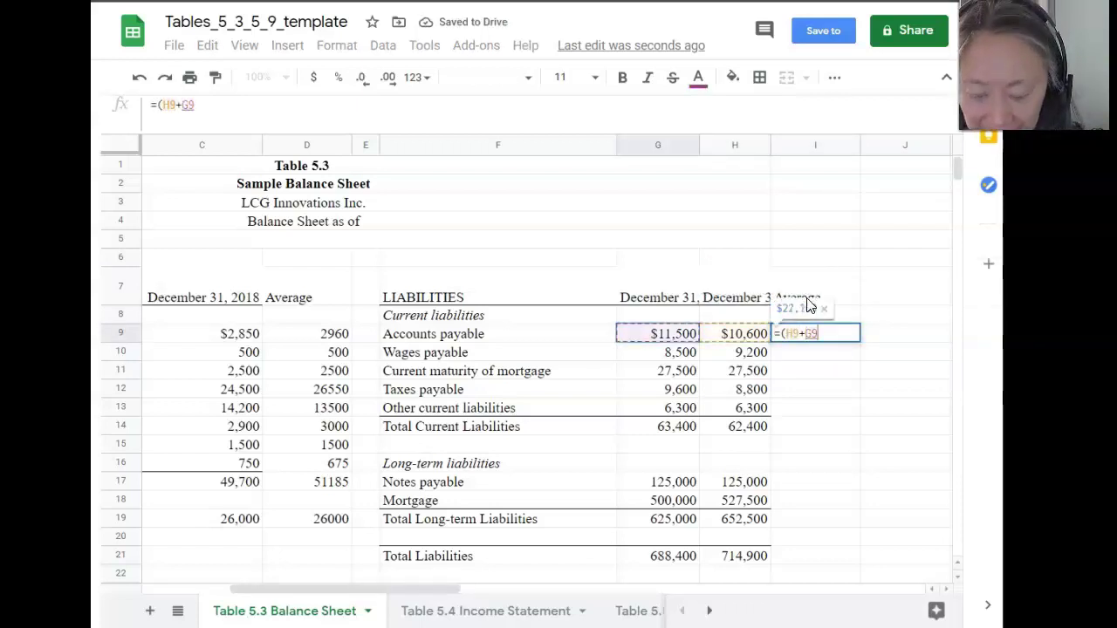
text()/2)
key(Return)
- Fill the average accounts payable formula down to the total current liabilities row, I14
key(Up)
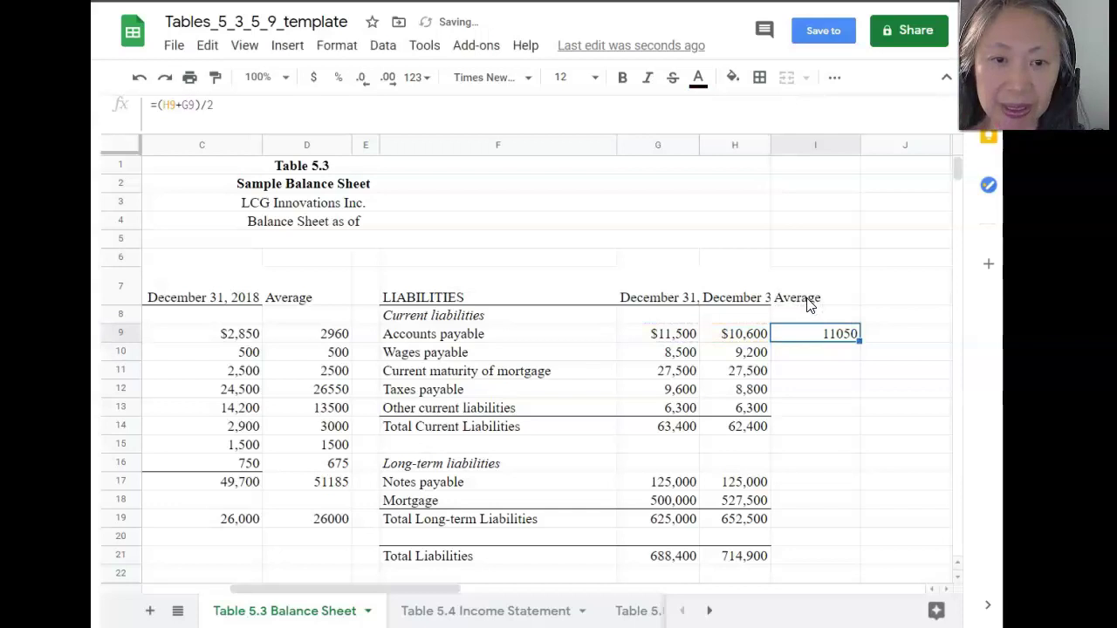
key(shift+Down)
key(shift+Down)
key(shift+Down)
key(shift+Down)
key(shift+Down)
key(ctrl+d)
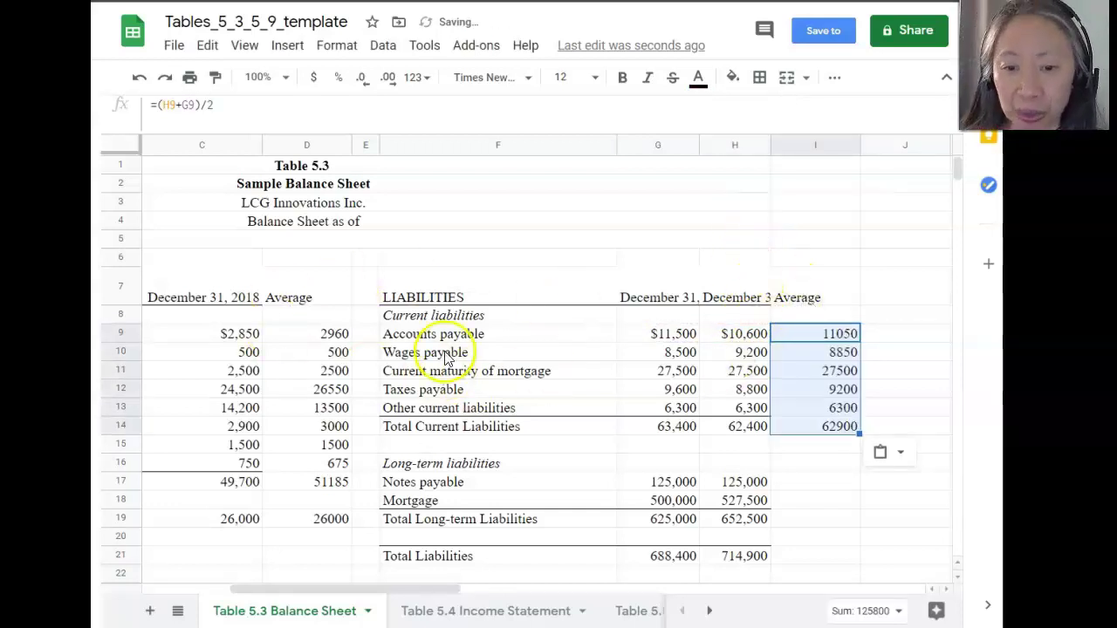
- Start an alternative quick ratio formula in C5 of the Financial Ratios sheet with Table 5.3's average total current assets, D17
click(708, 611)
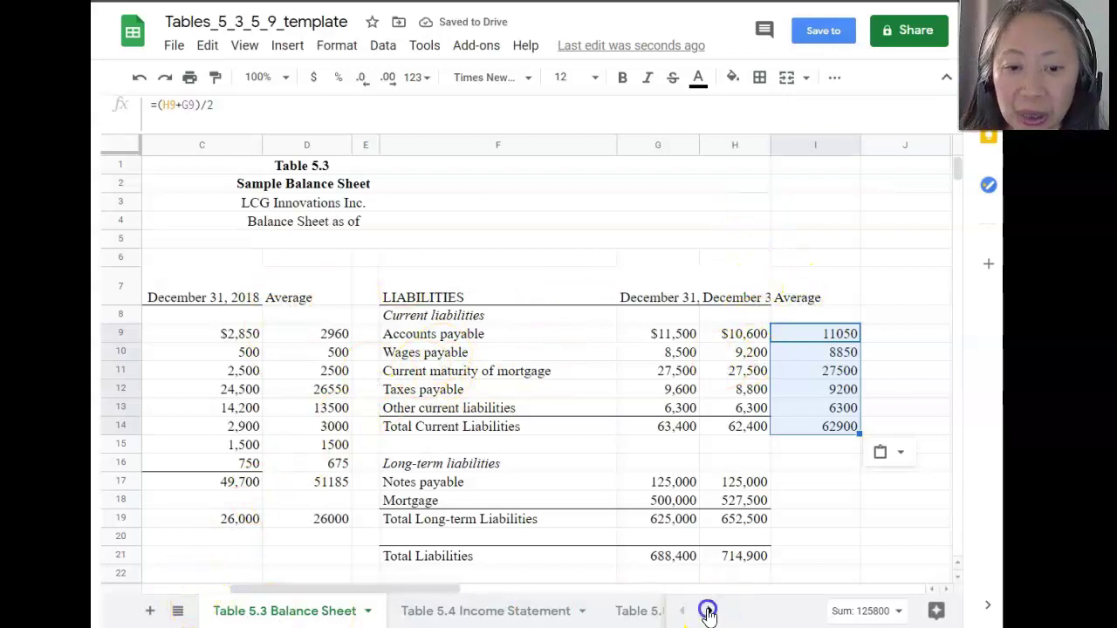
click(709, 611)
click(709, 611)
click(563, 611)
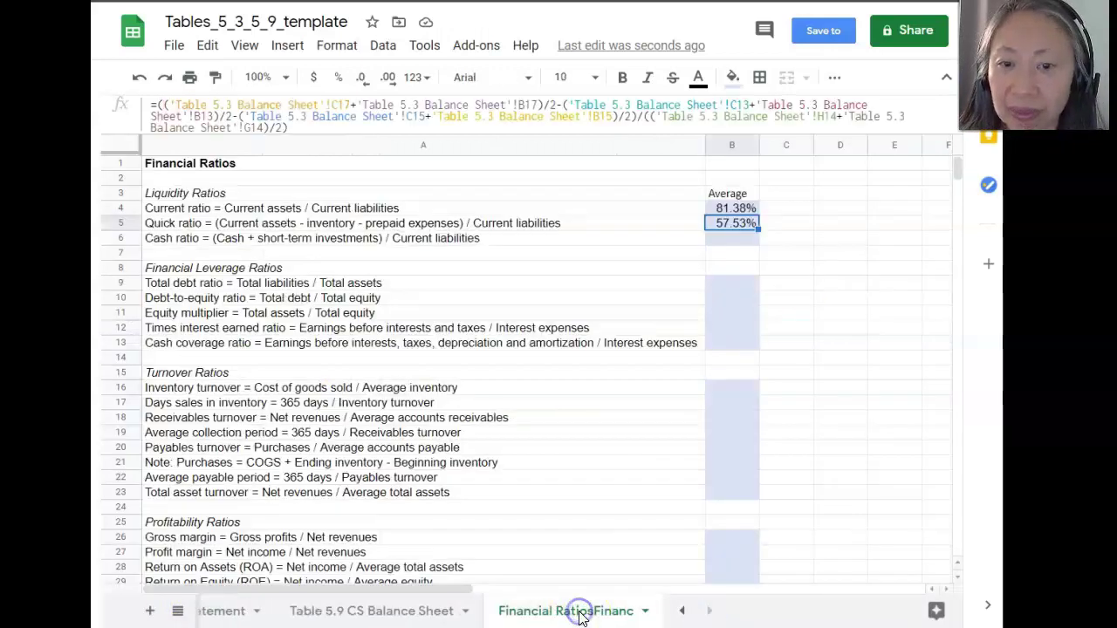
click(791, 225)
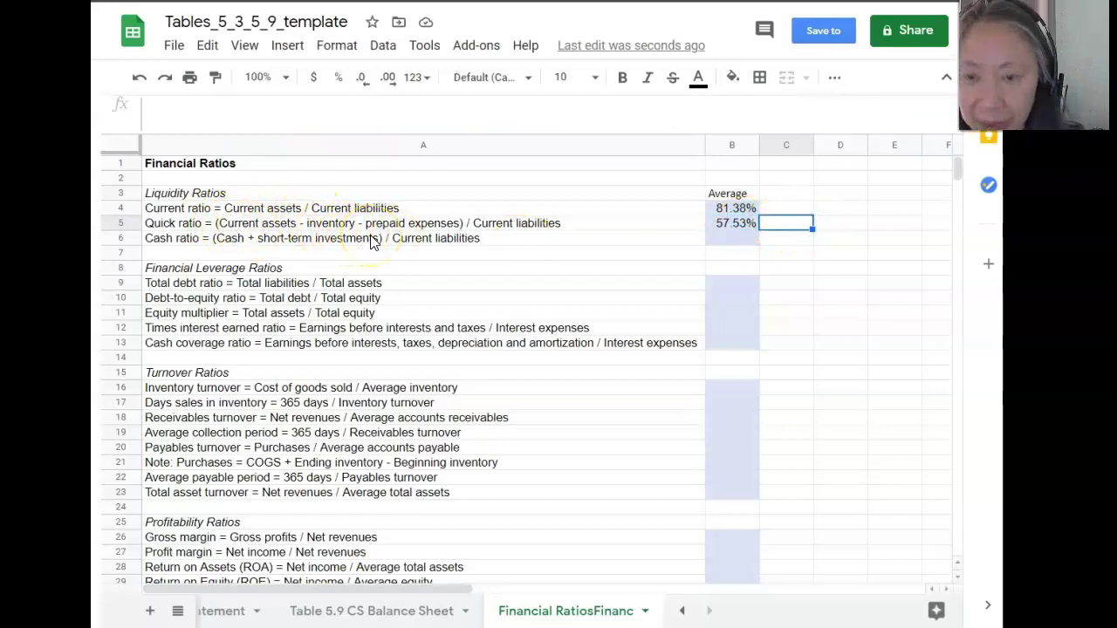
text(=()
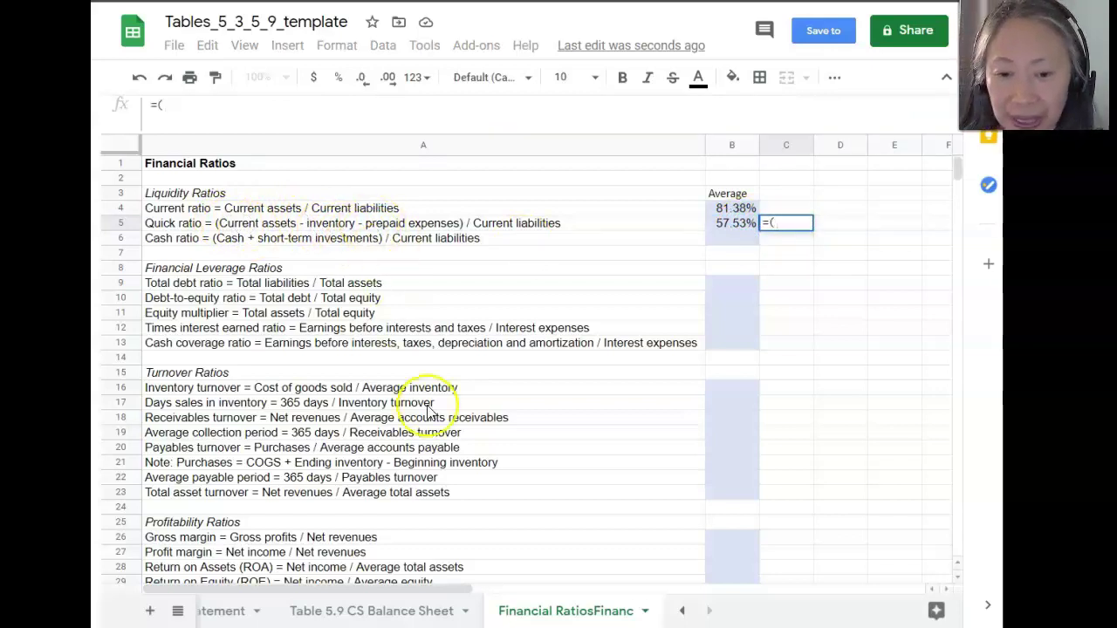
click(679, 613)
click(684, 614)
click(687, 615)
click(688, 615)
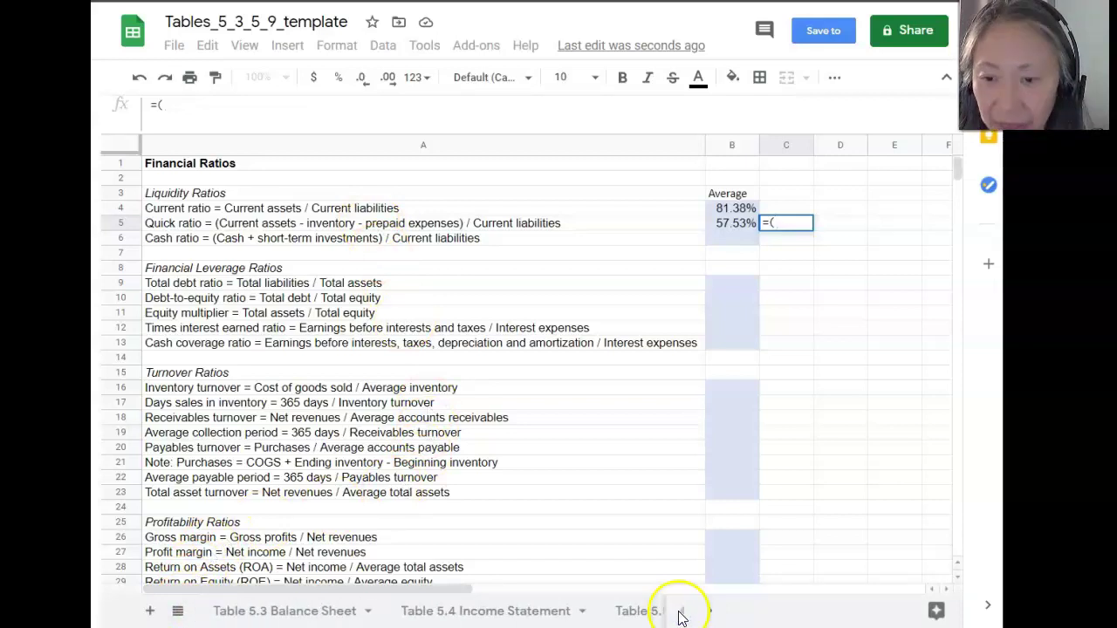
click(287, 616)
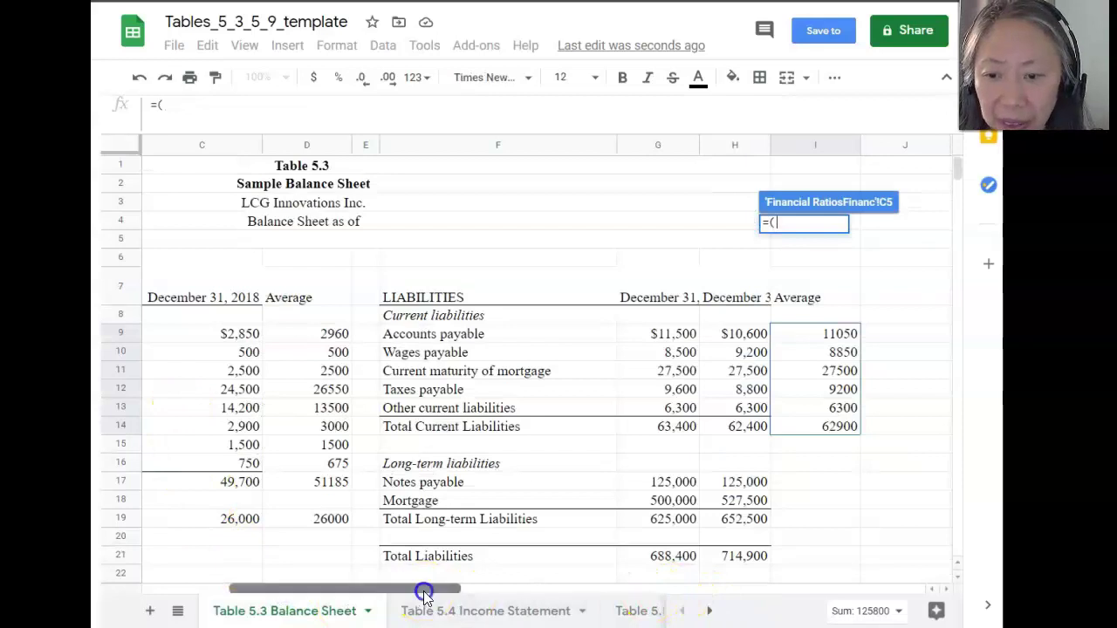
drag(424, 591, 319, 591)
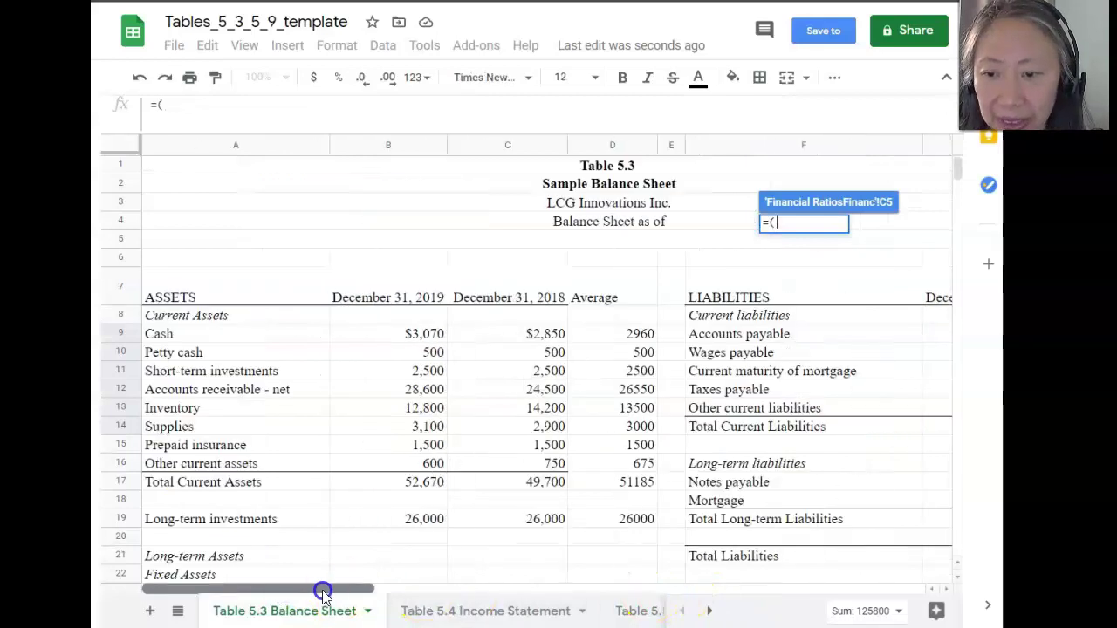
click(618, 482)
- Subtract average inventory (D13) and average prepaid insurance (D15) in the C5 formula, and close the numerator's parenthesis
text(-)
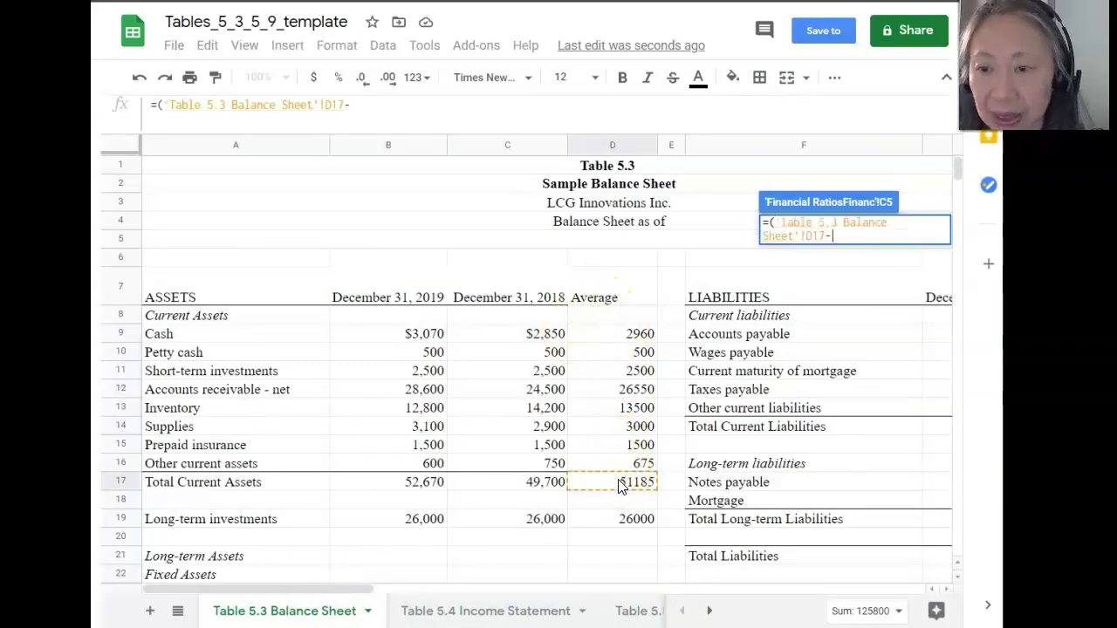
click(609, 409)
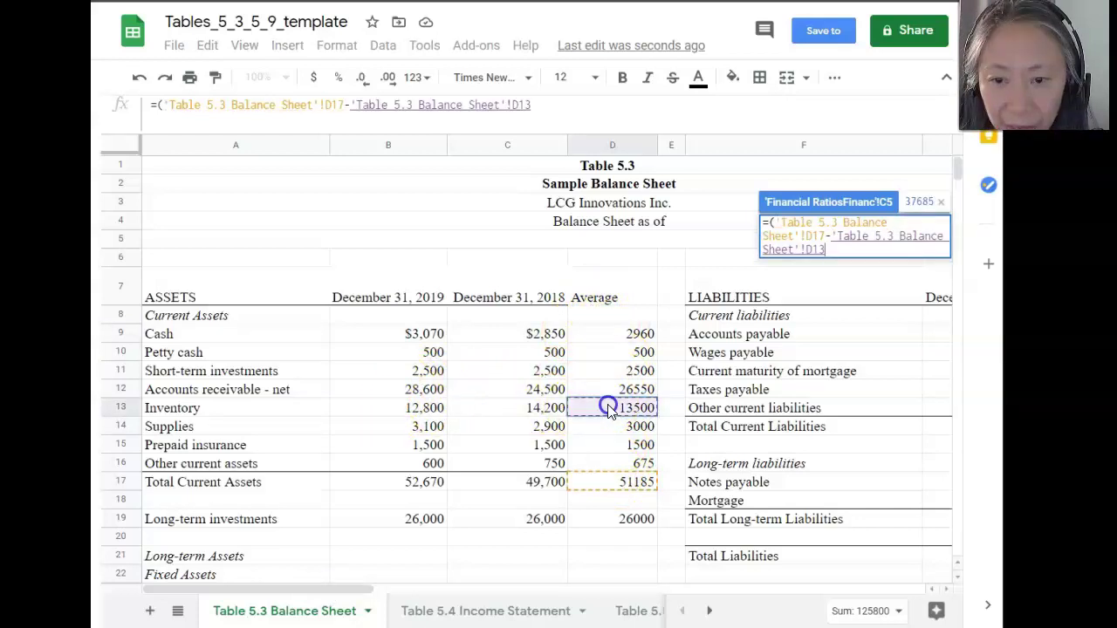
text(-)
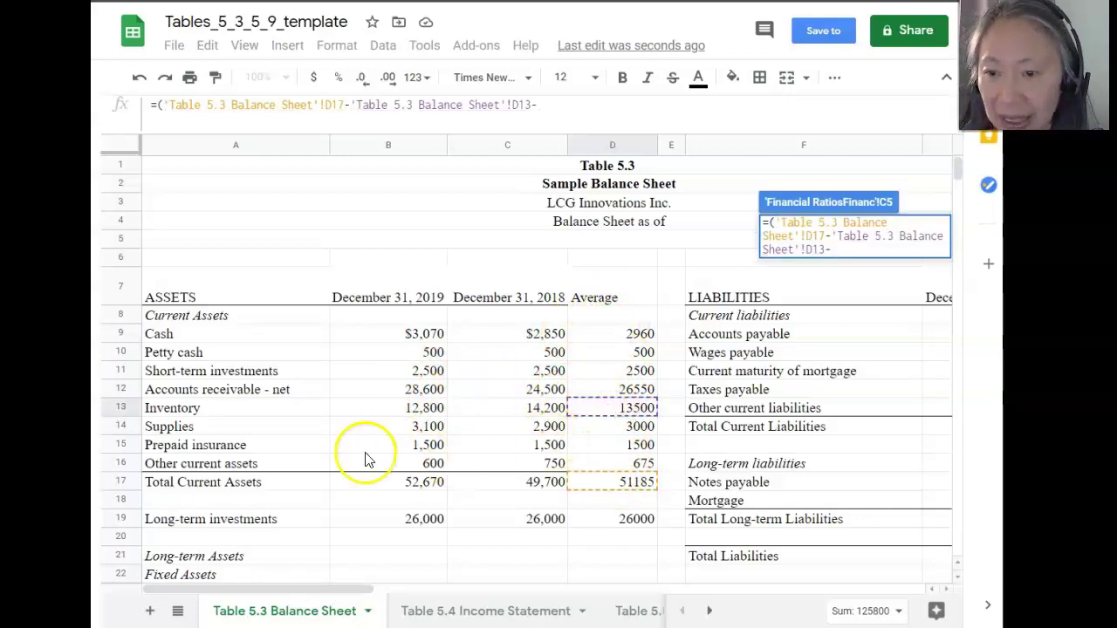
click(584, 450)
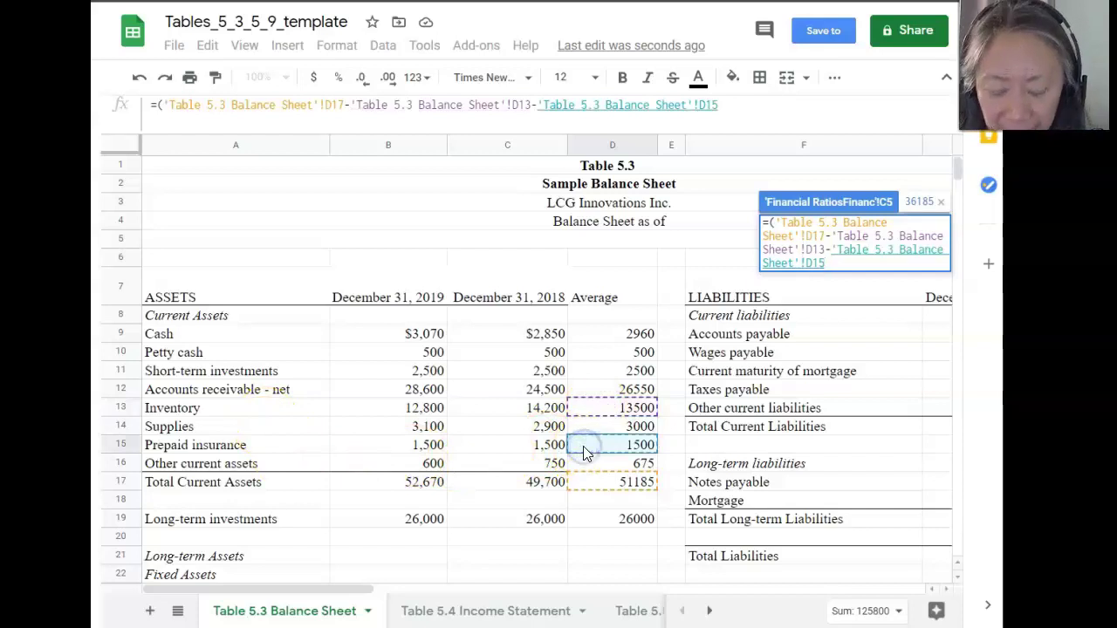
text()/)
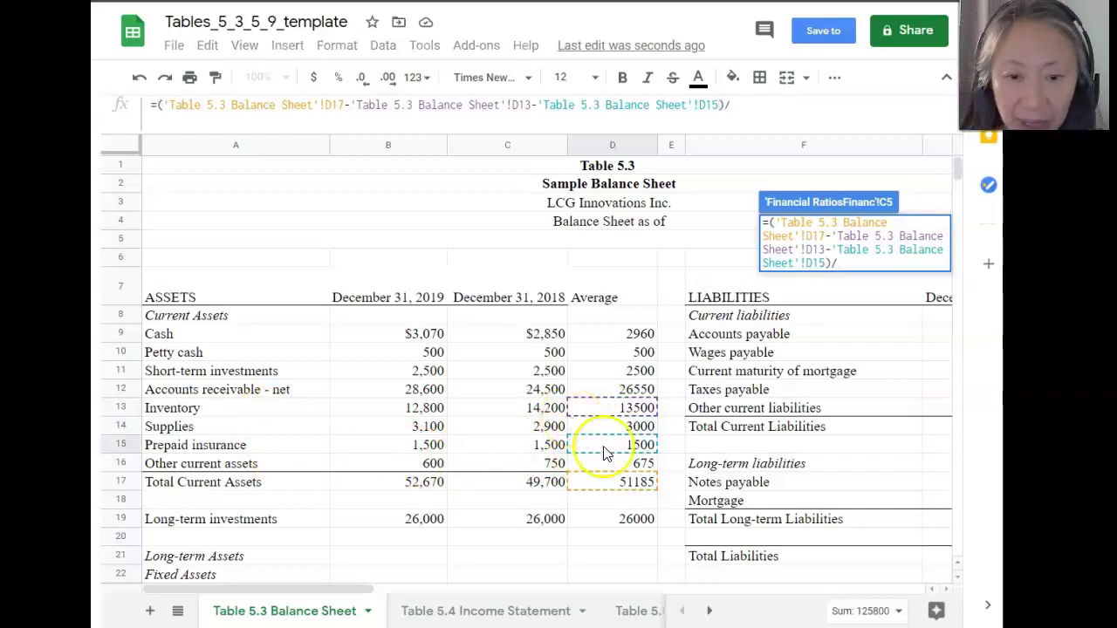
- Complete the C5 quick ratio by dividing by average total current liabilities, I14 of Table 5.3, and format it as a percentage
drag(362, 590, 554, 591)
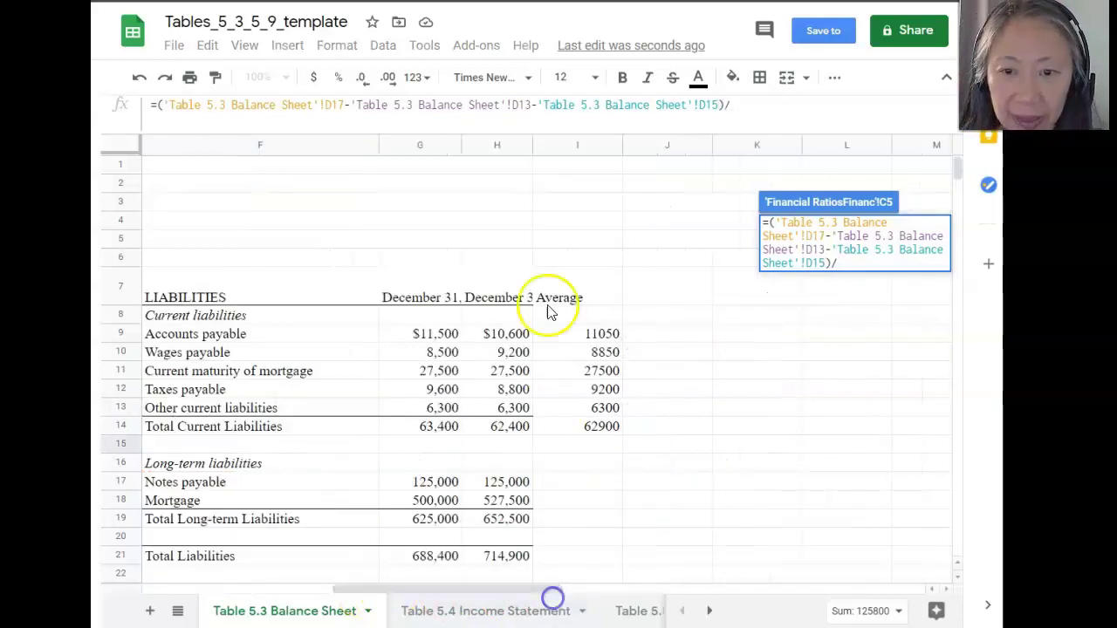
click(594, 429)
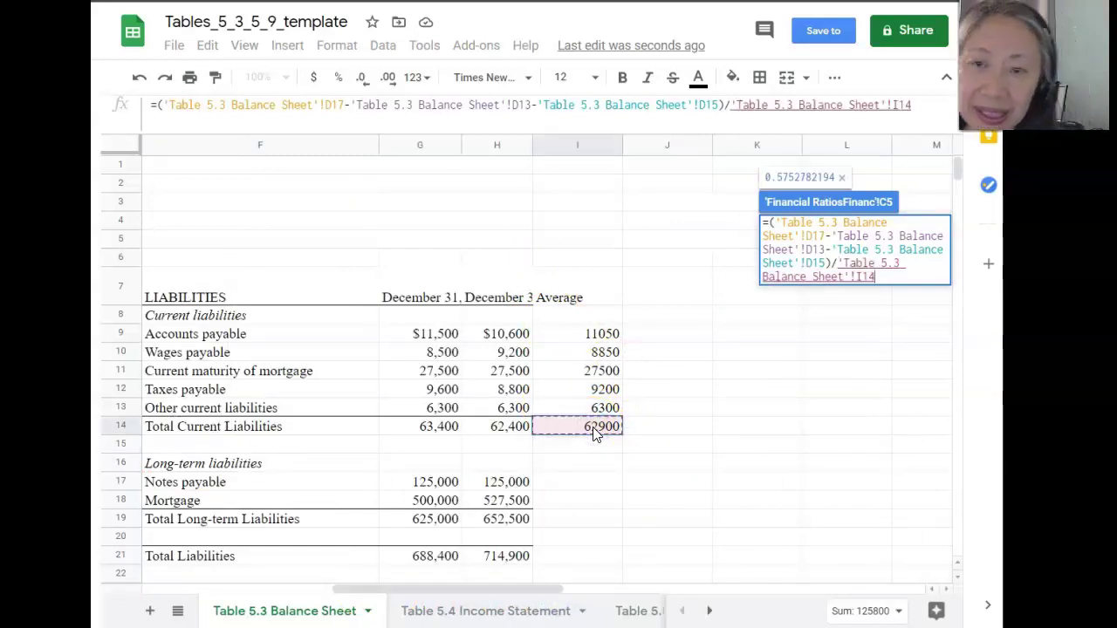
key(Return)
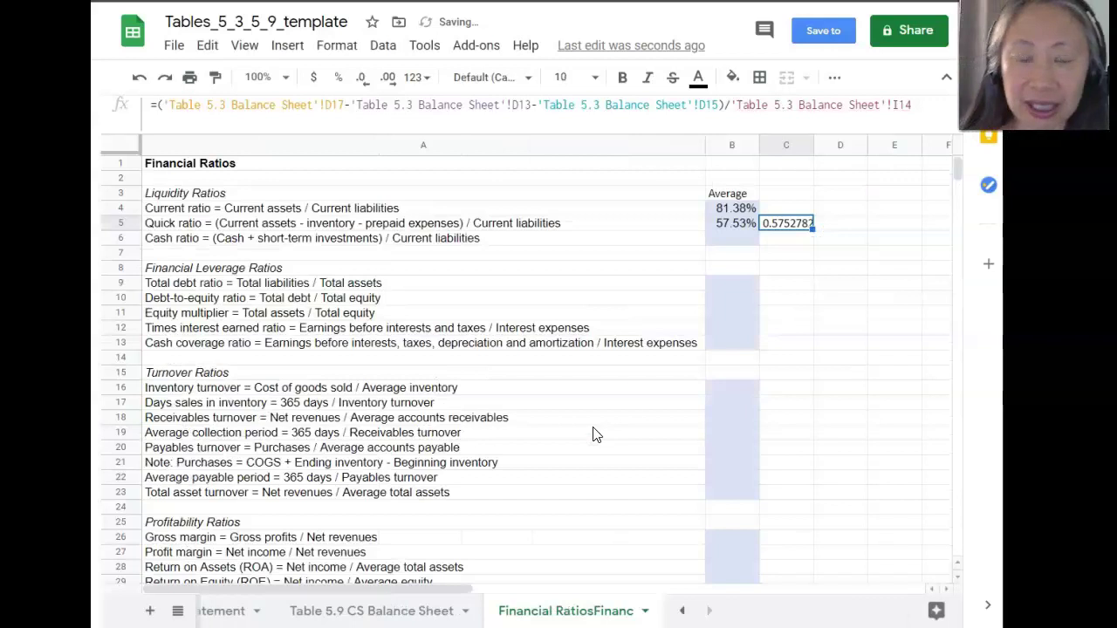
click(332, 77)
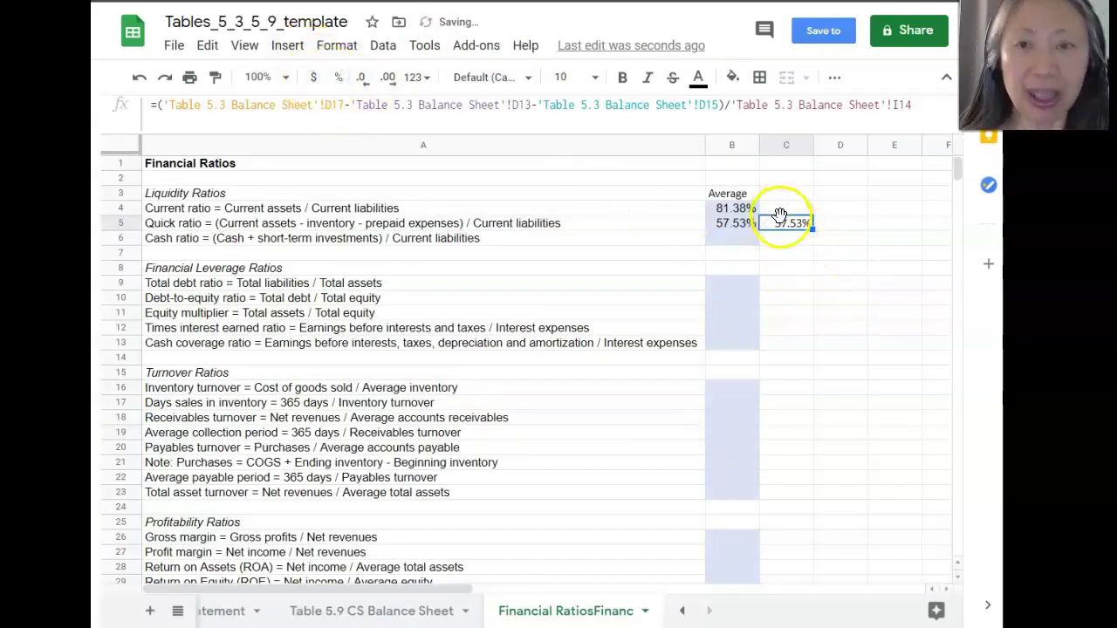
- Compare the long quick ratio formula in B5 with the shorter average-column version in C5
click(737, 225)
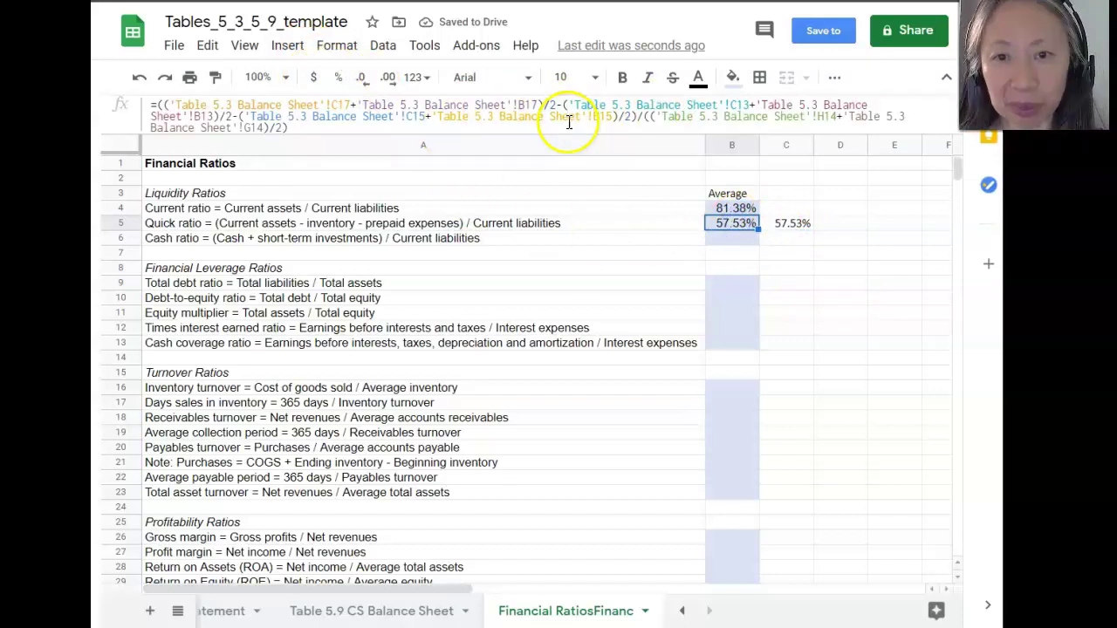
click(785, 226)
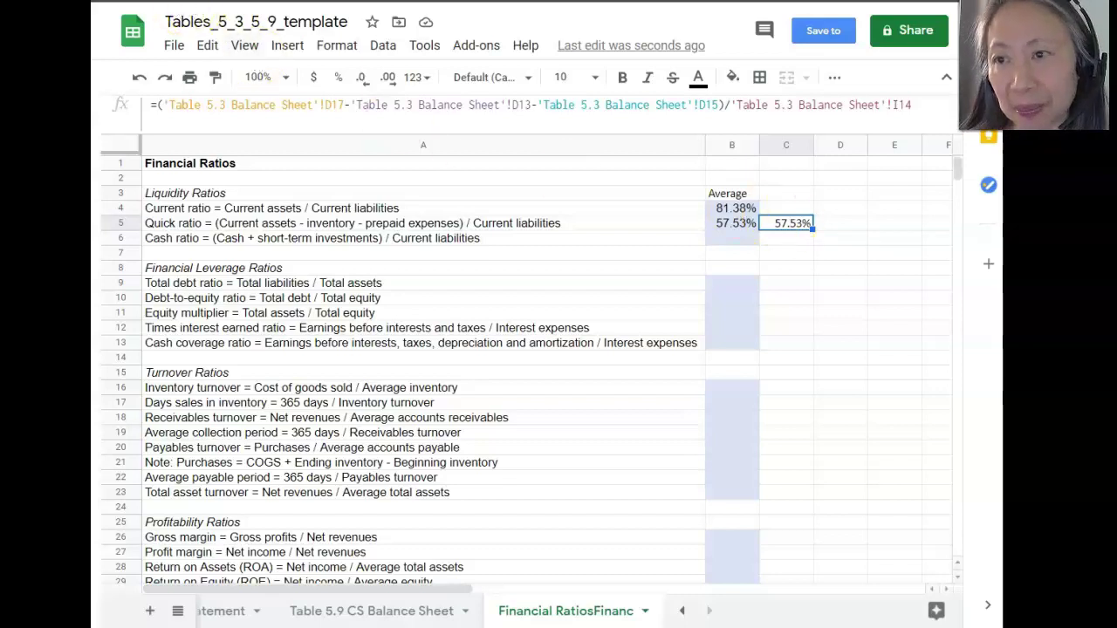
click(732, 267)
click(834, 77)
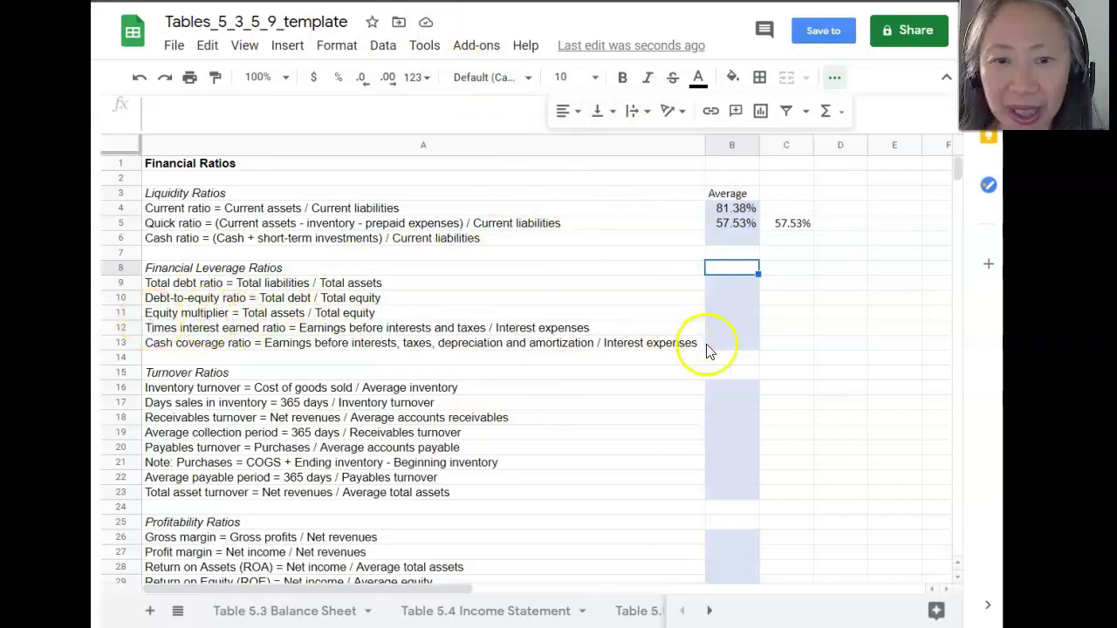
- Calculate the equity multiplier in B11 by dividing Table 5.3's average total assets (D37) by average total stockholders' equity (I27)
click(731, 314)
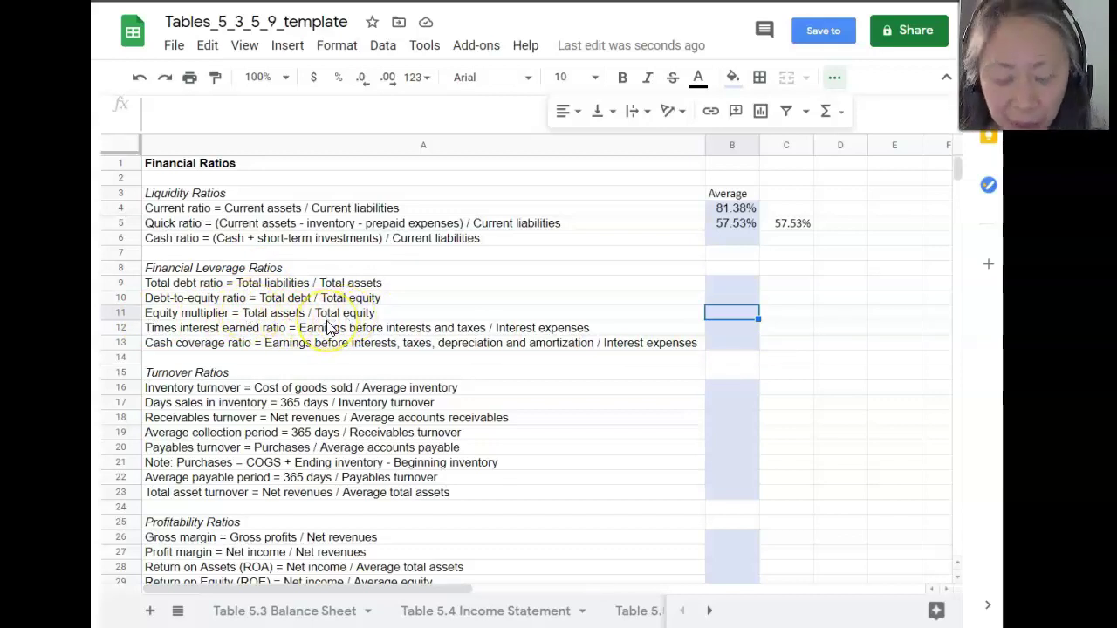
text(=)
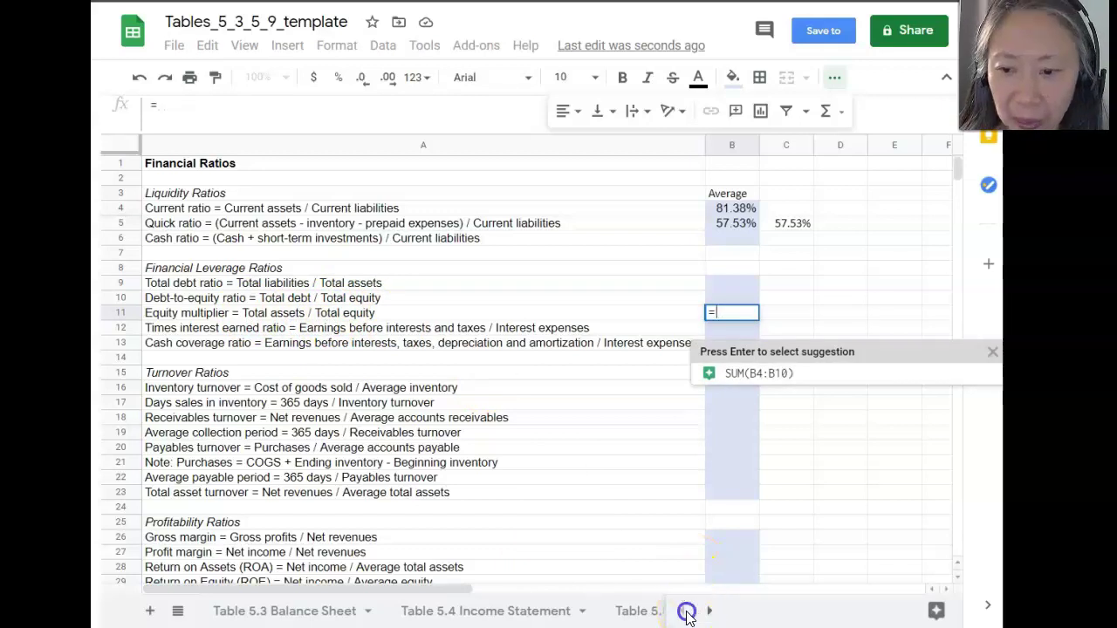
click(313, 612)
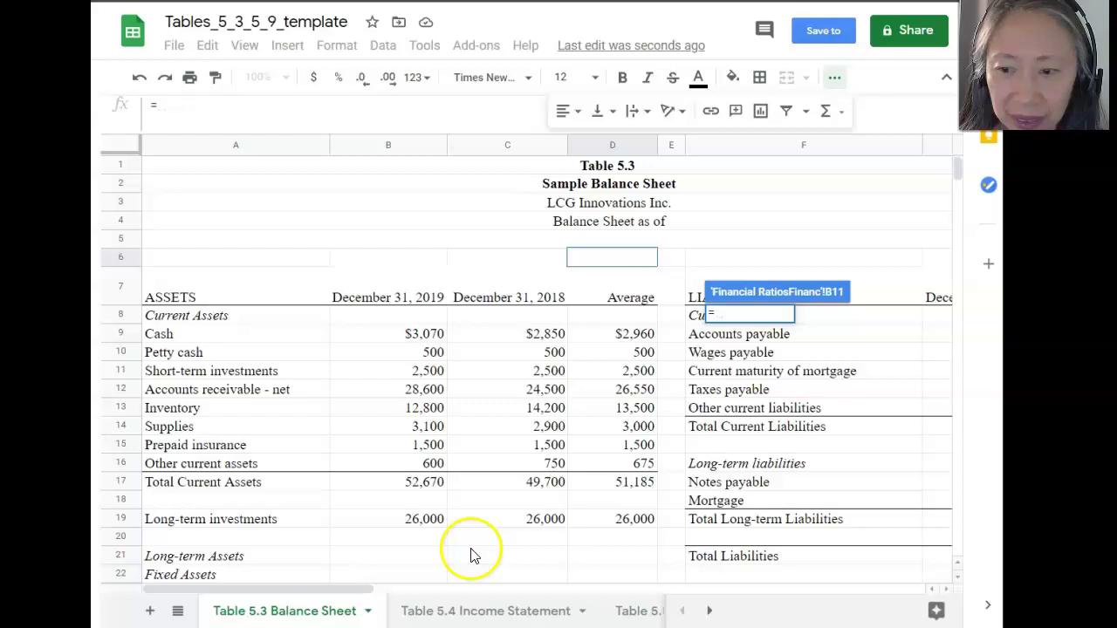
scroll(447, 536, down, 3)
scroll(447, 537, down, 2)
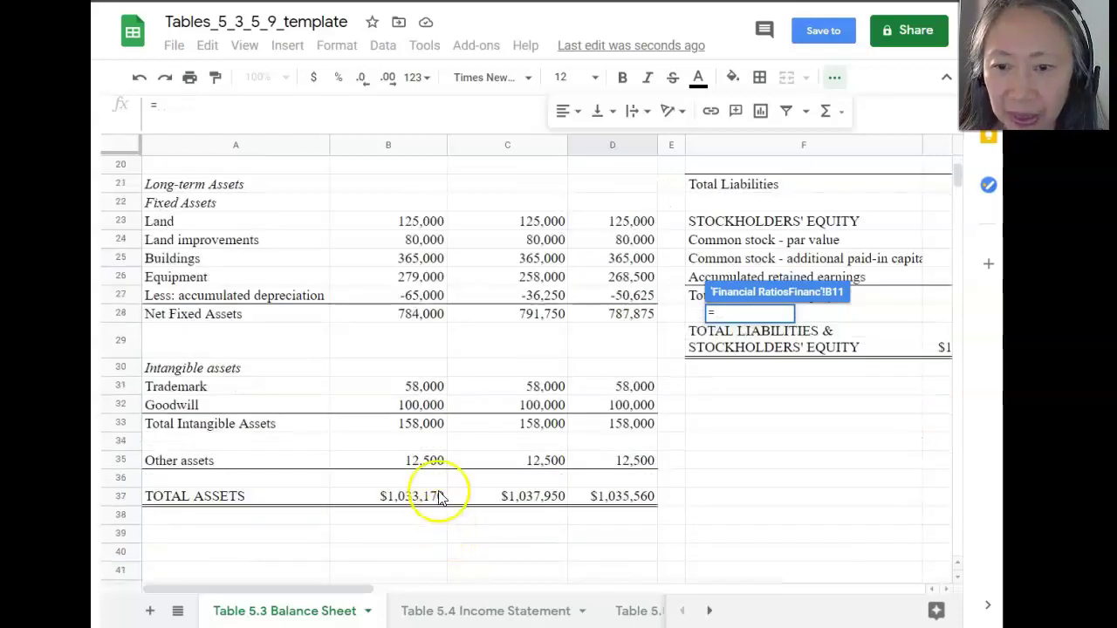
click(628, 496)
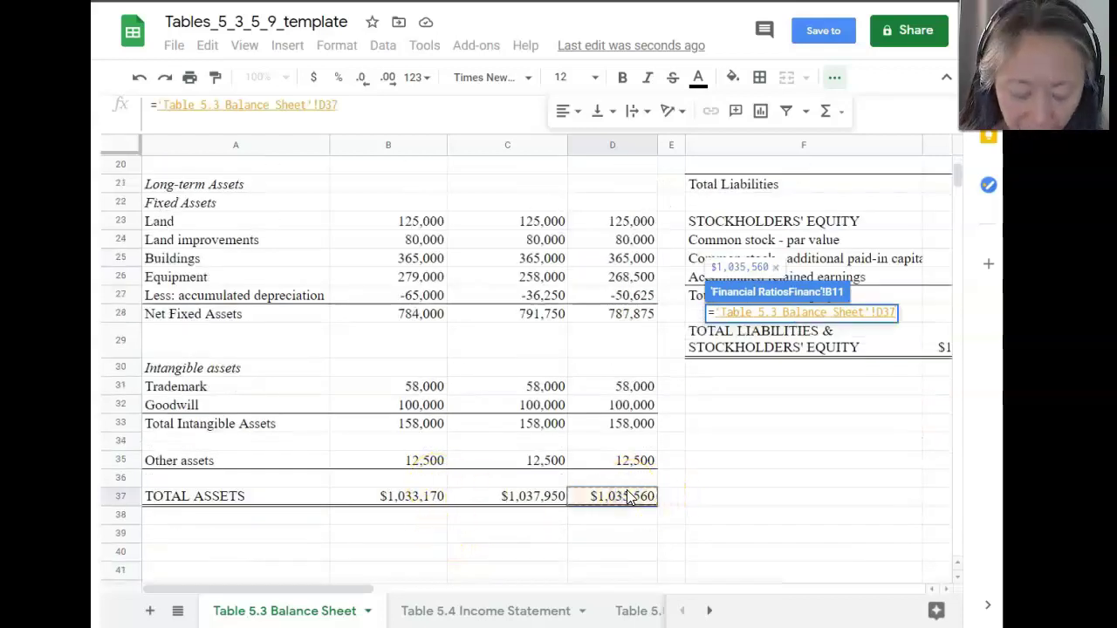
text(/)
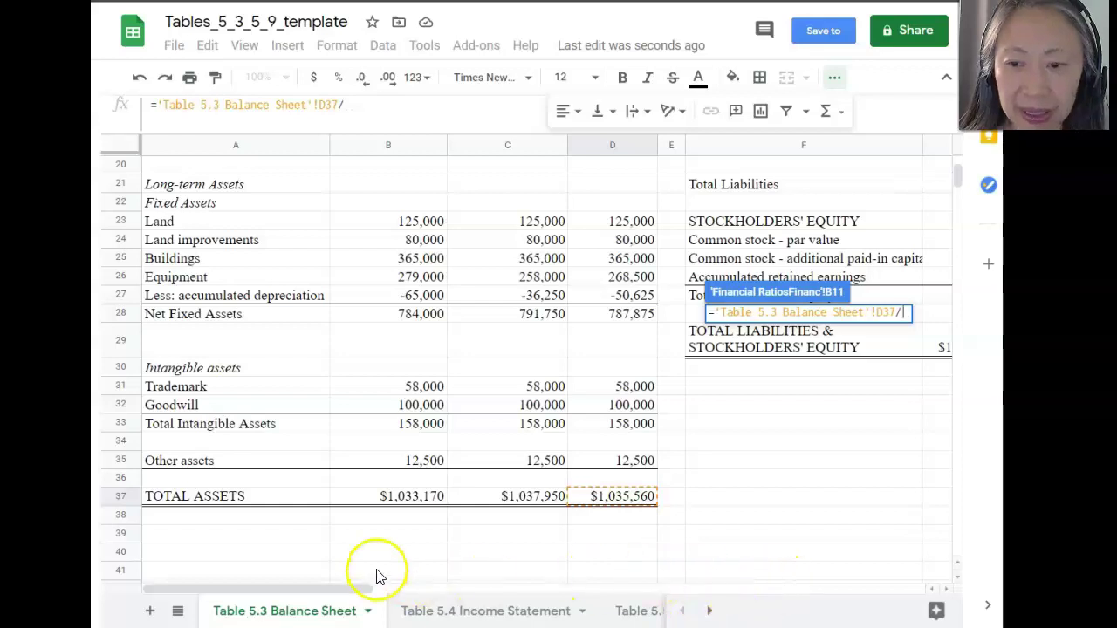
drag(367, 594, 561, 584)
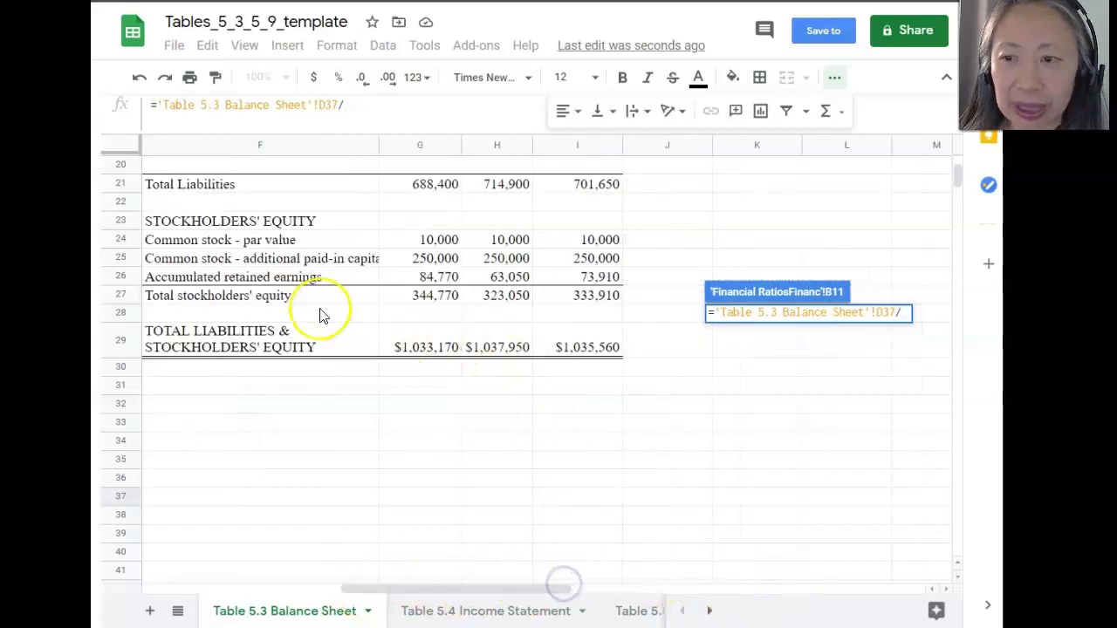
click(563, 299)
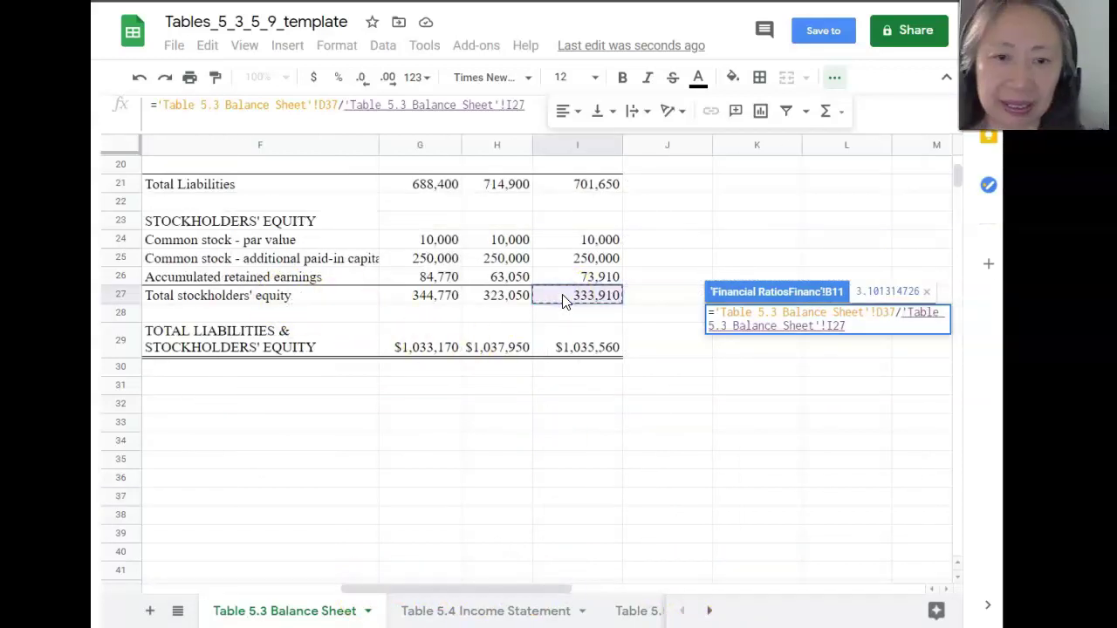
key(Return)
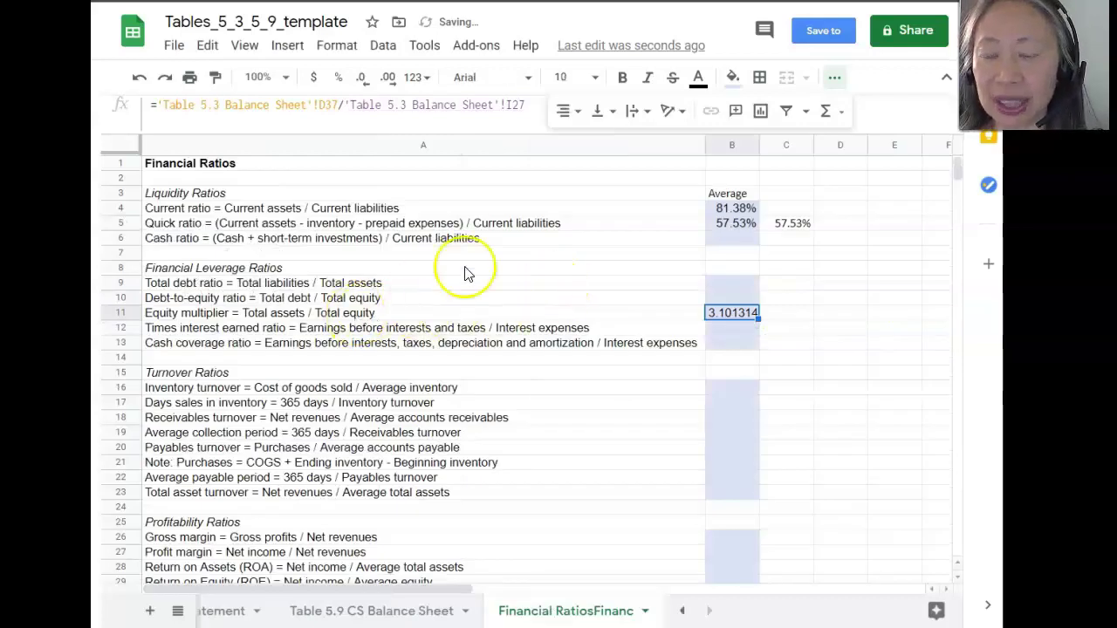
- Reduce the equity multiplier in B11 to three decimal places
click(388, 79)
click(388, 78)
click(365, 81)
click(365, 81)
click(365, 81)
click(363, 81)
click(363, 80)
click(363, 80)
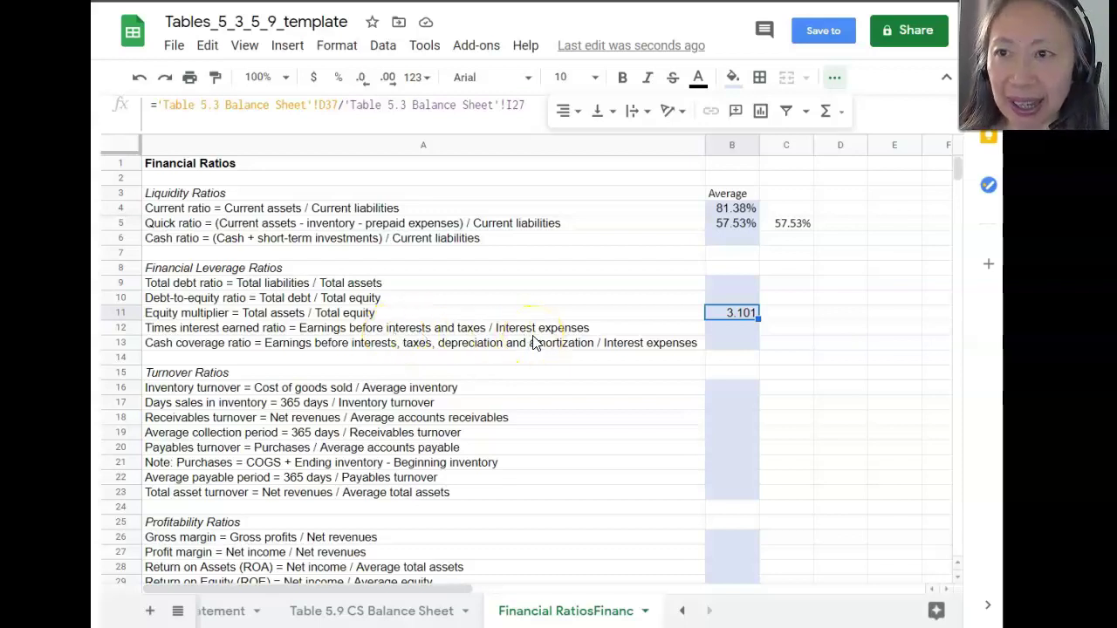
- Start the times interest earned formula in B12 with Earnings Before Interests and Taxes, B24 of the Table 5.4 Income Statement
click(743, 327)
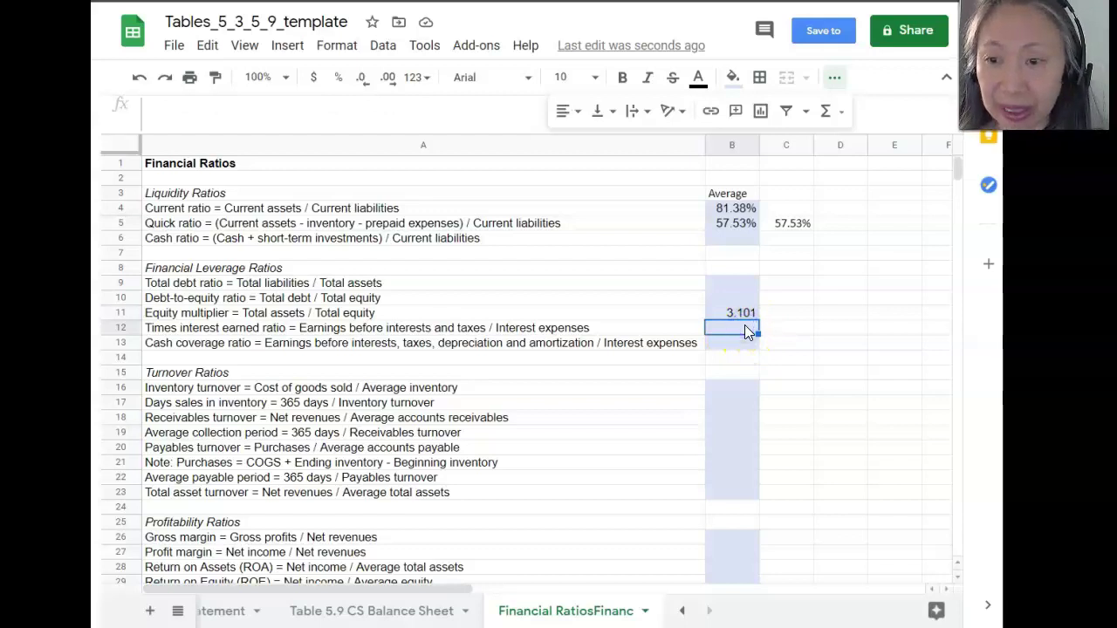
text(=)
click(680, 611)
click(682, 611)
click(680, 611)
click(319, 614)
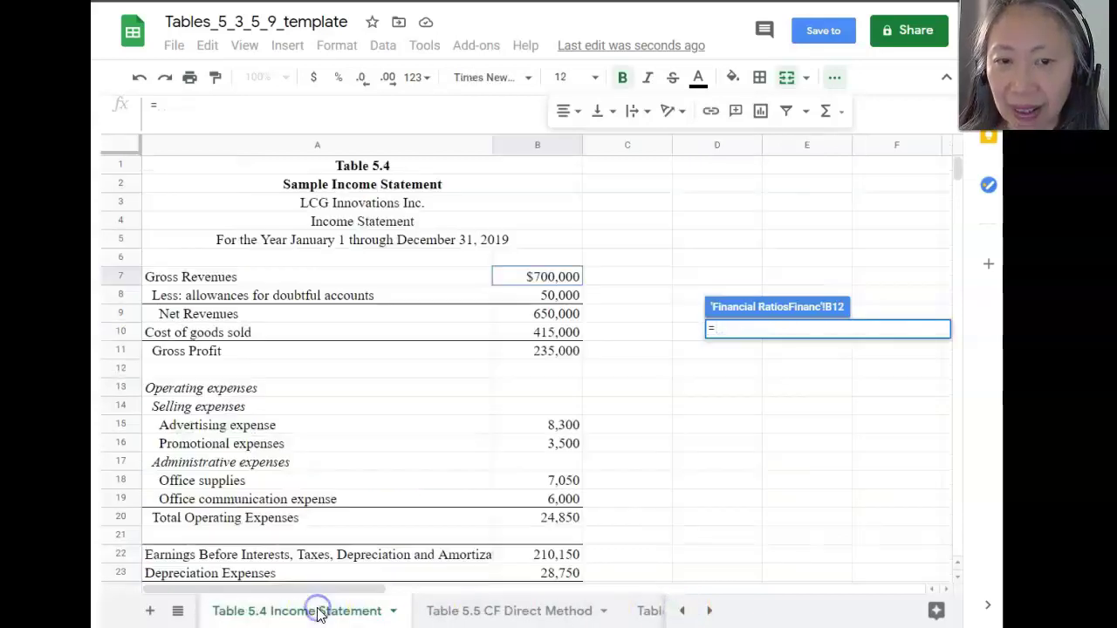
scroll(283, 423, down, 2)
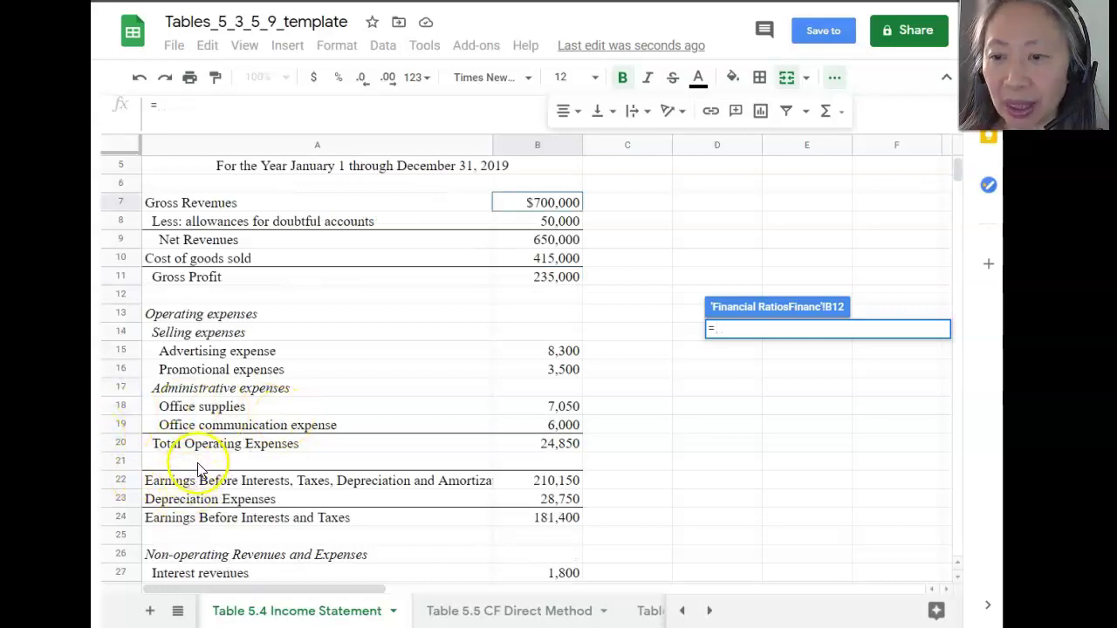
click(524, 519)
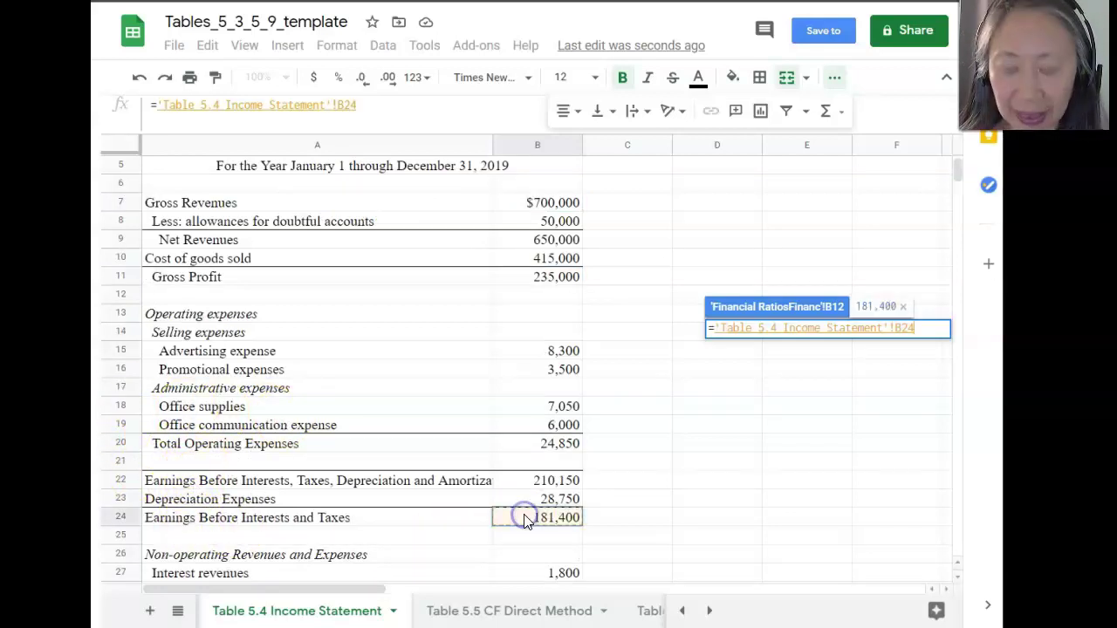
- Complete the B12 times interest earned formula by dividing by interest expenses, B28 of Table 5.4
text(/)
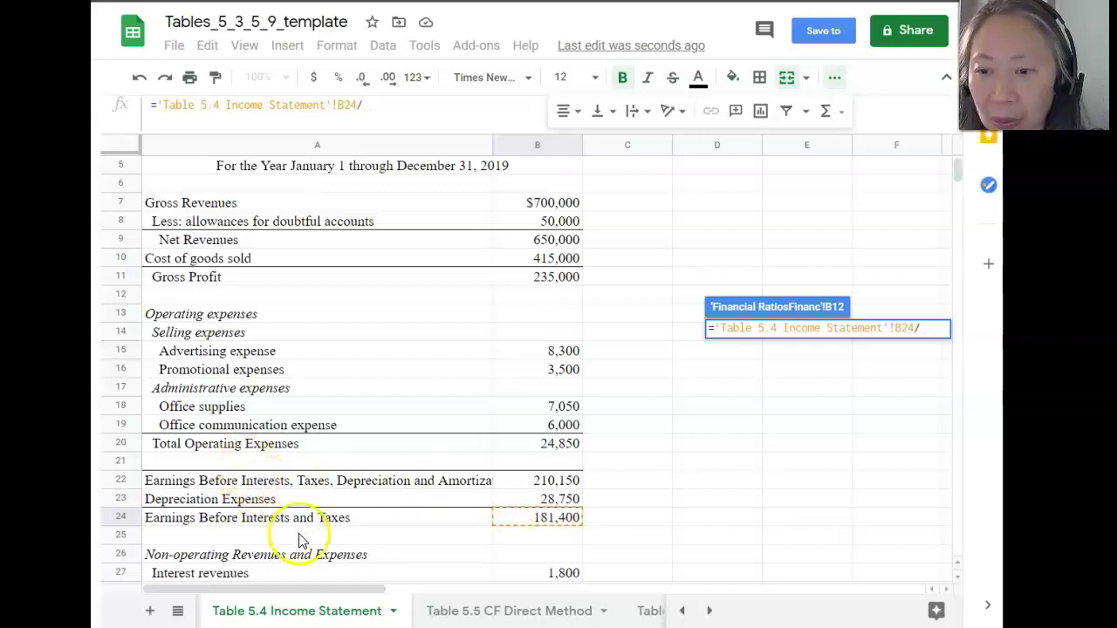
scroll(297, 533, down, 1)
click(535, 518)
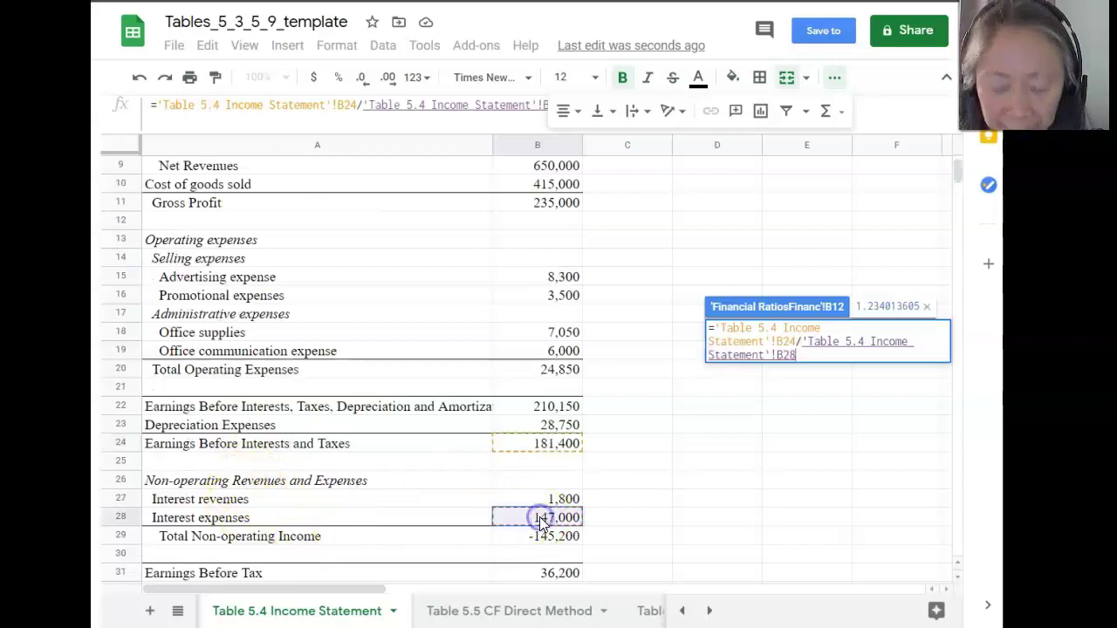
key(Return)
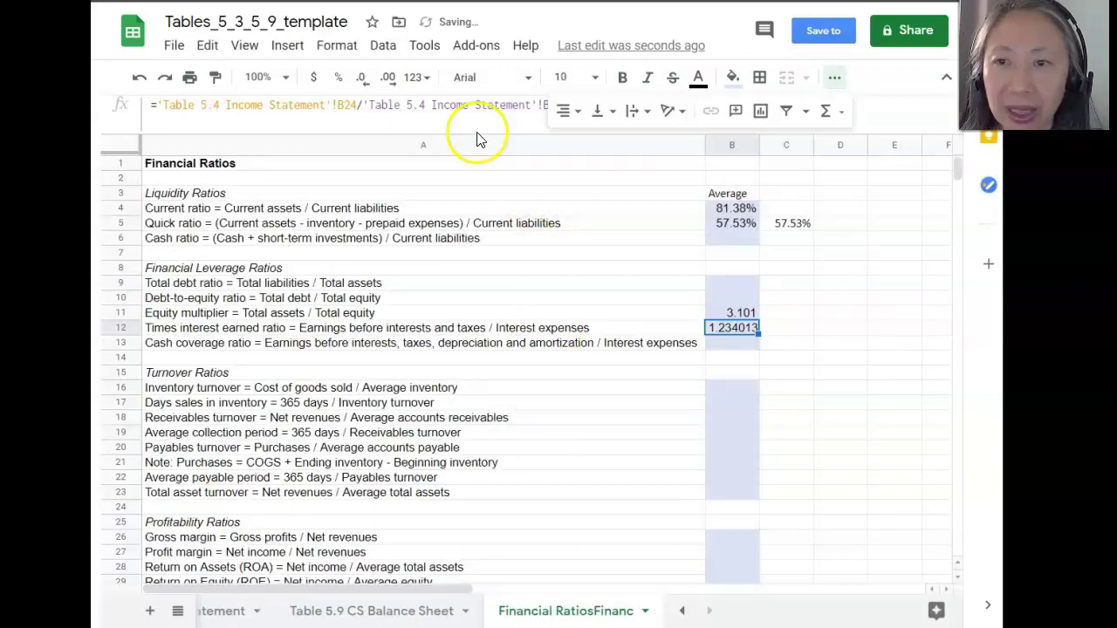
click(476, 299)
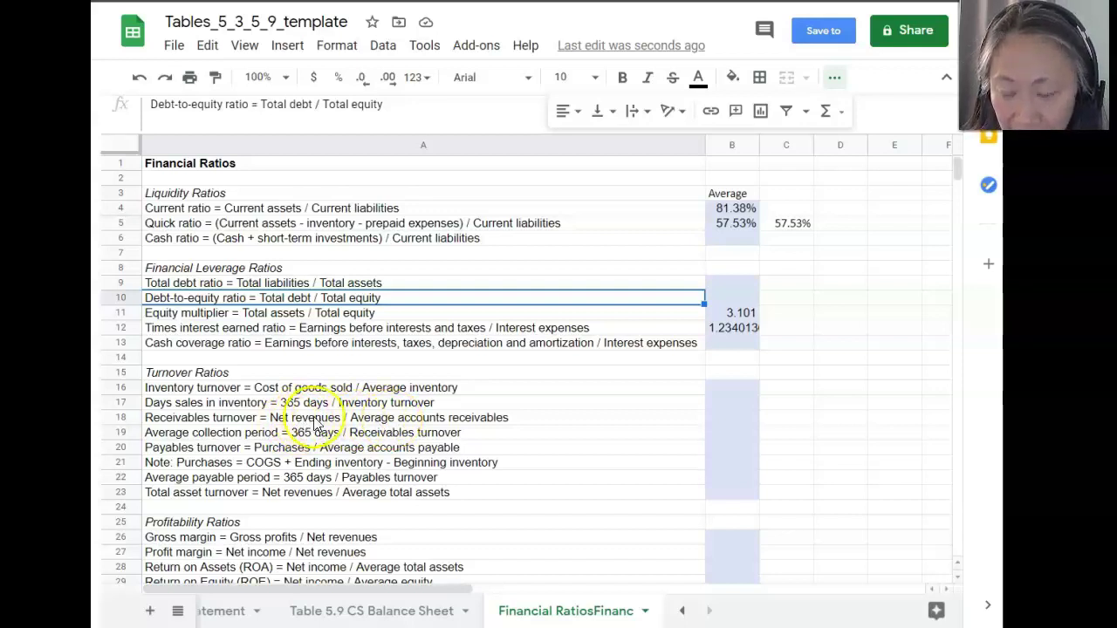
- Start the receivables turnover formula in B18 with net revenues, B9 of the Table 5.4 Income Statement
click(730, 418)
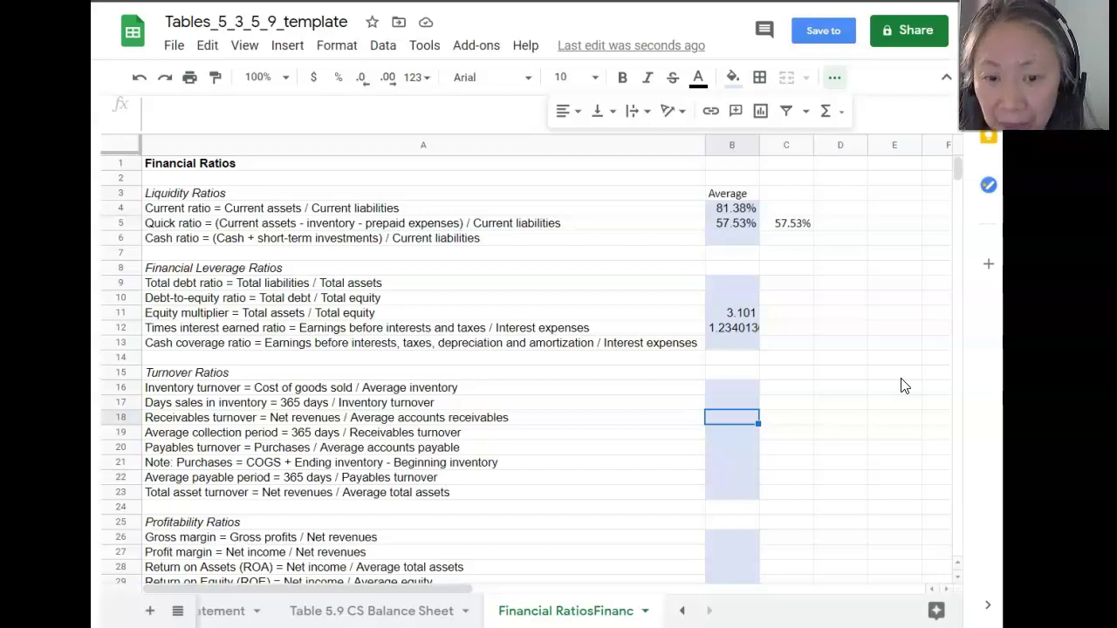
text(=)
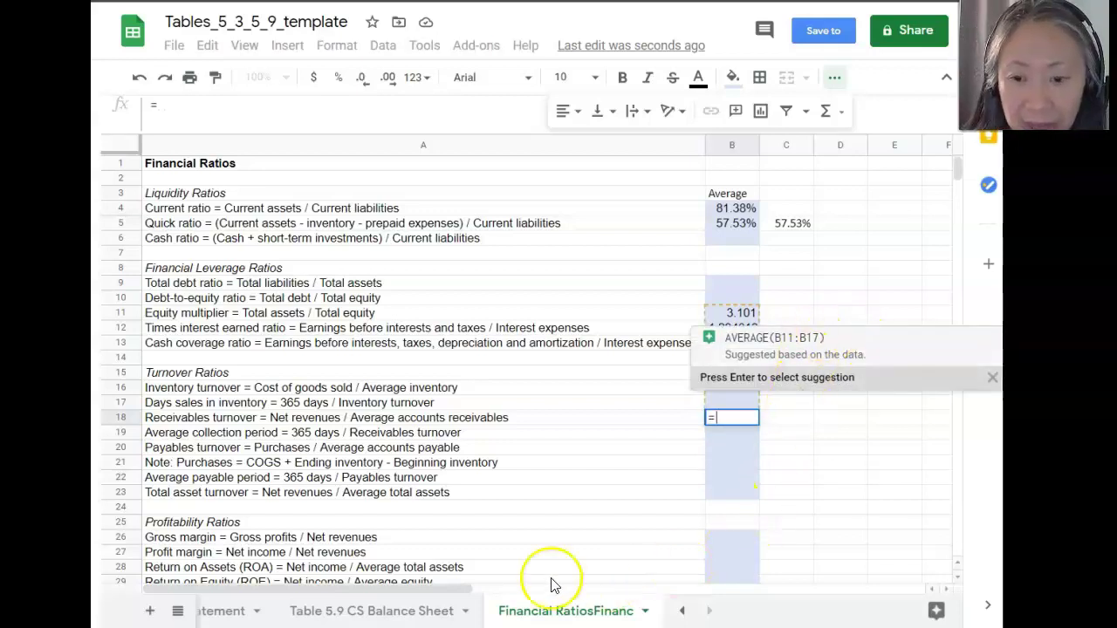
click(682, 611)
click(682, 611)
click(681, 611)
click(489, 611)
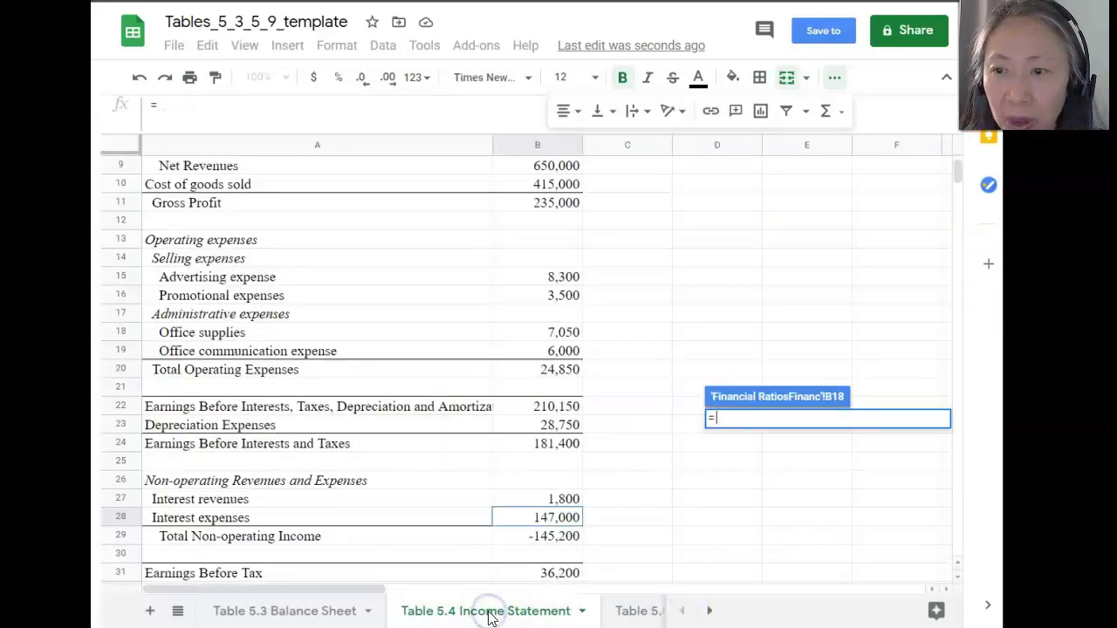
scroll(436, 349, up, 3)
click(569, 314)
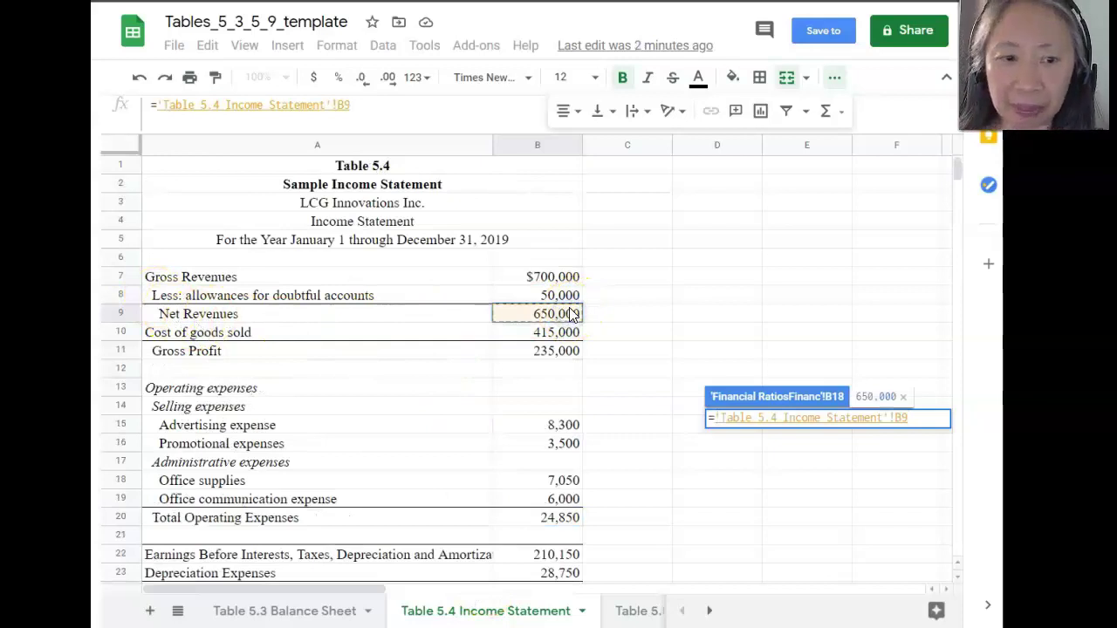
- Complete the B18 receivables turnover formula by dividing by average accounts receivable, D12 of the Table 5.3 Balance Sheet
click(498, 103)
text(/)
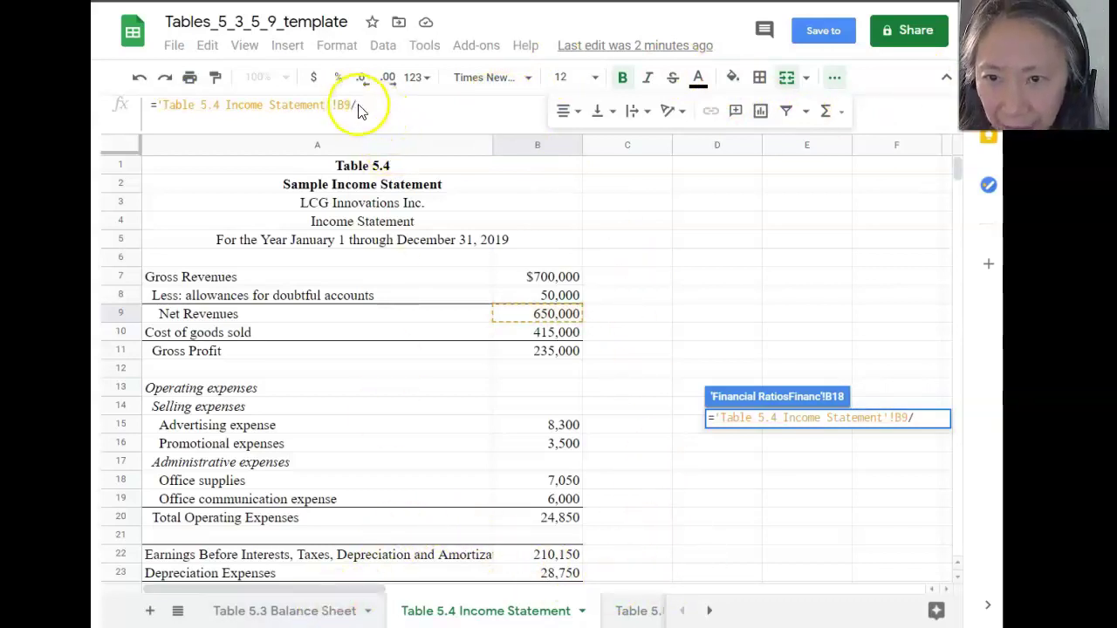
click(248, 614)
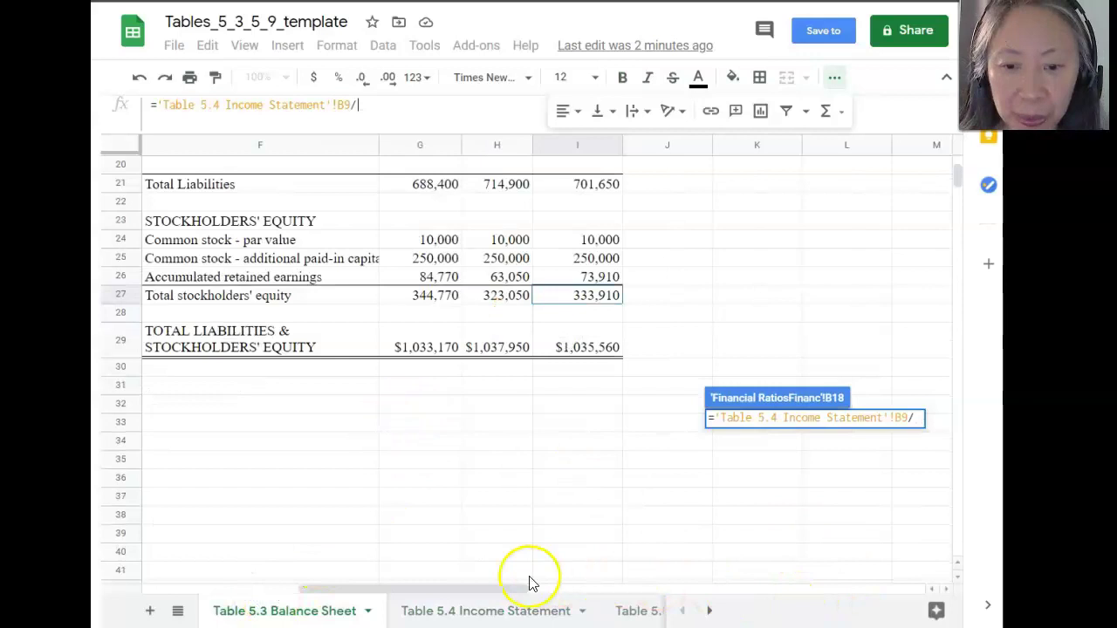
drag(513, 597, 389, 588)
scroll(486, 469, up, 3)
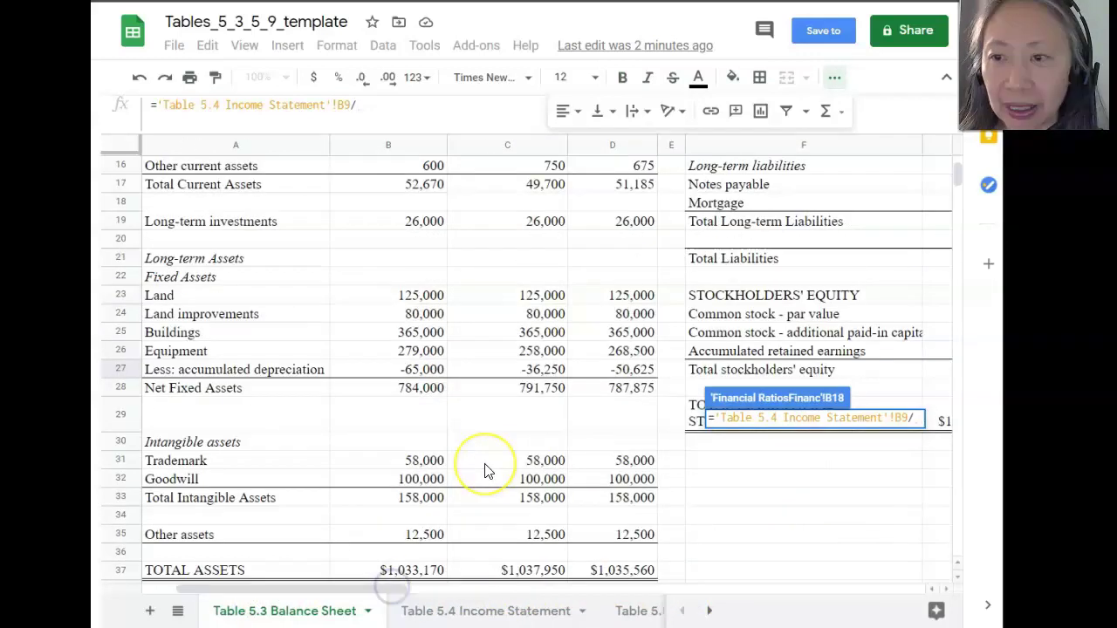
scroll(486, 468, up, 4)
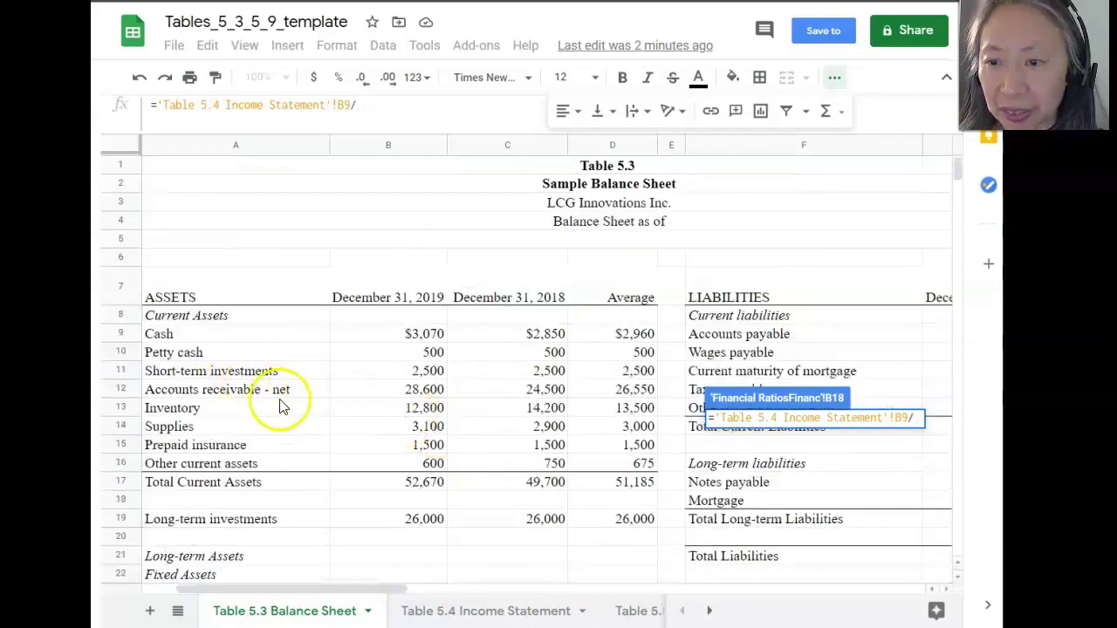
click(645, 394)
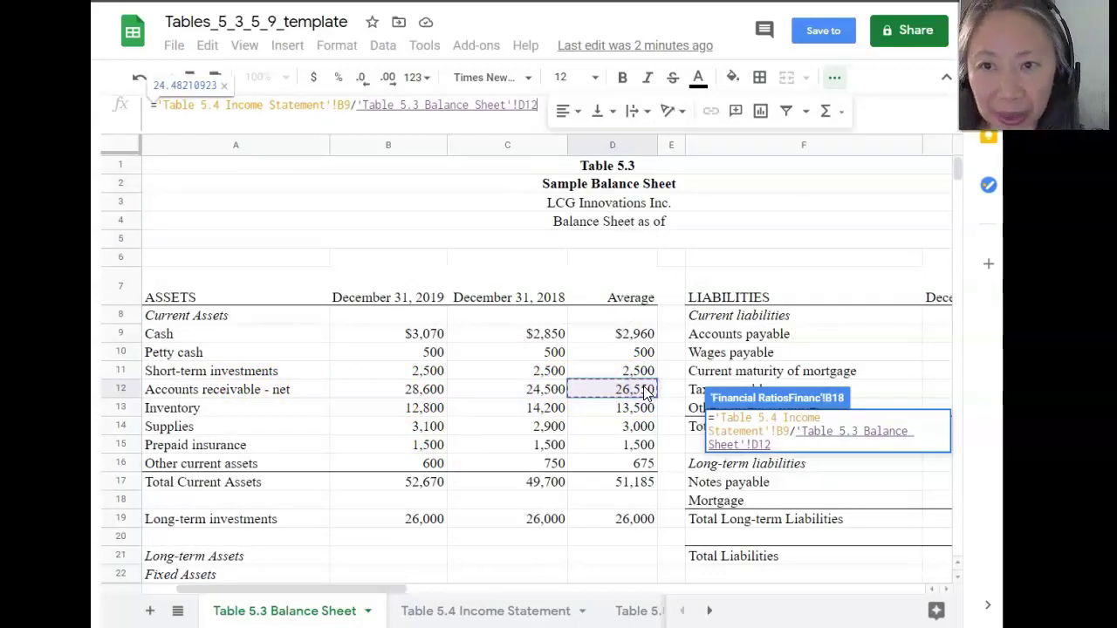
key(Return)
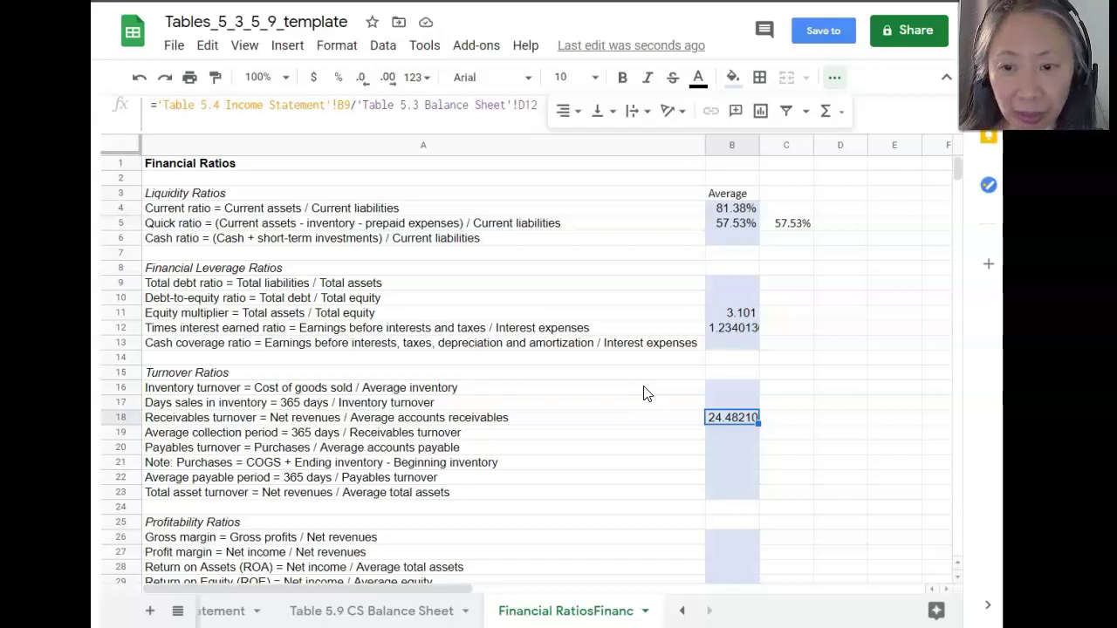
- Clear the receivables turnover formula from B18
key(Right)
key(Right)
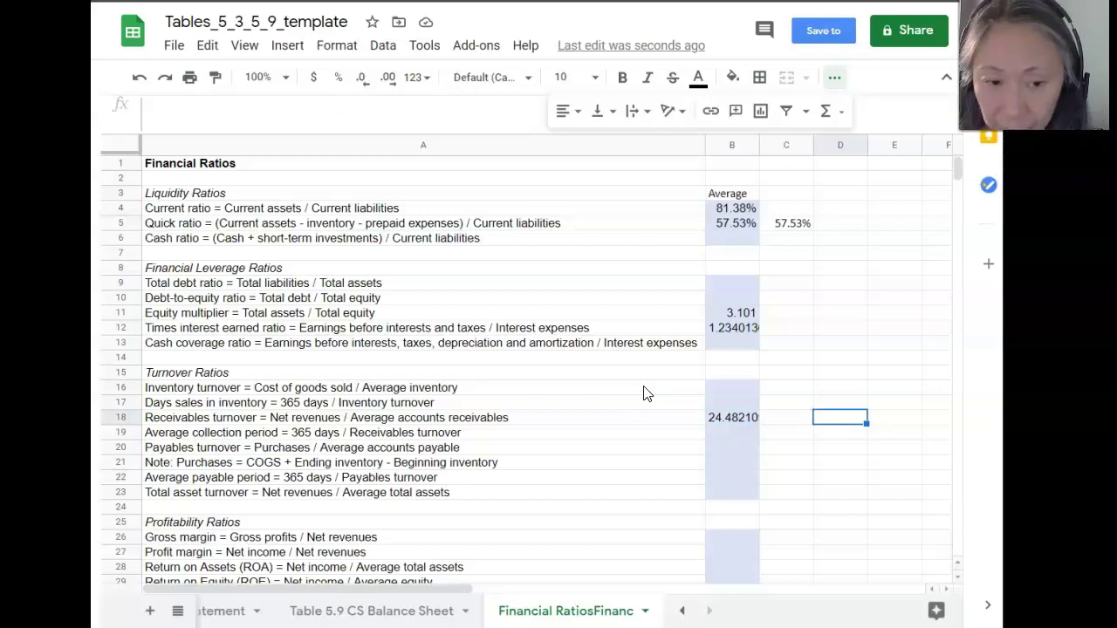
key(Escape)
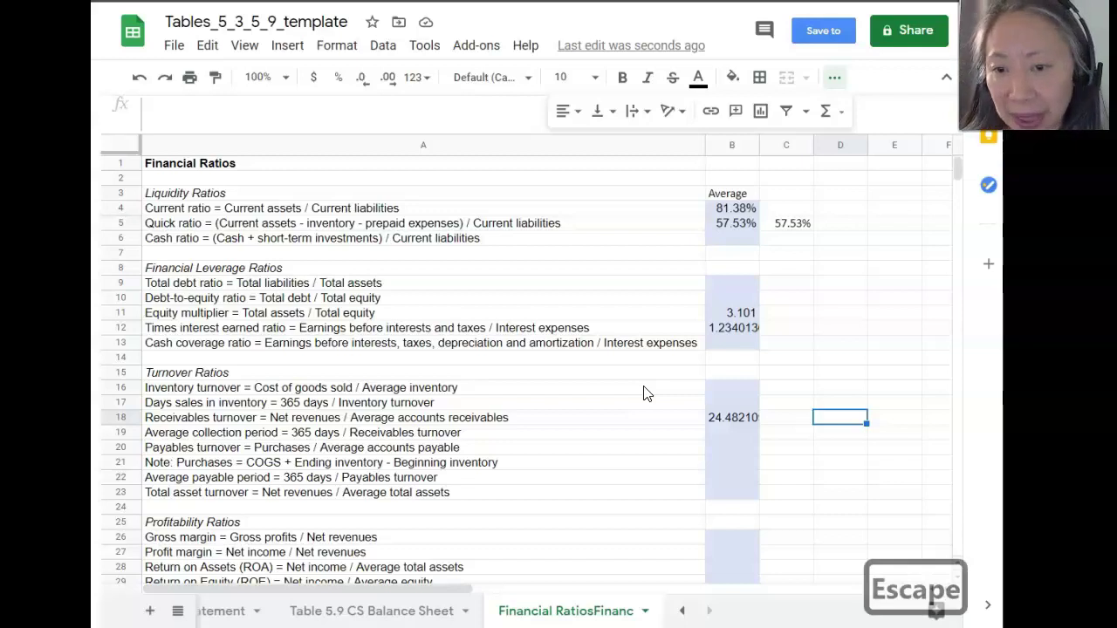
key(Left)
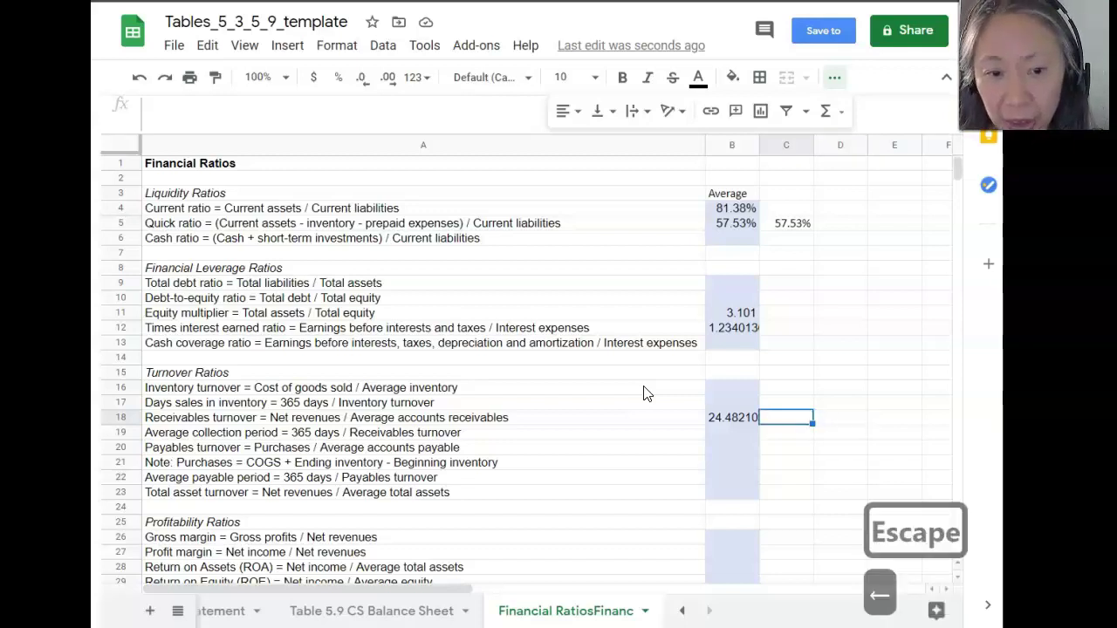
key(Left)
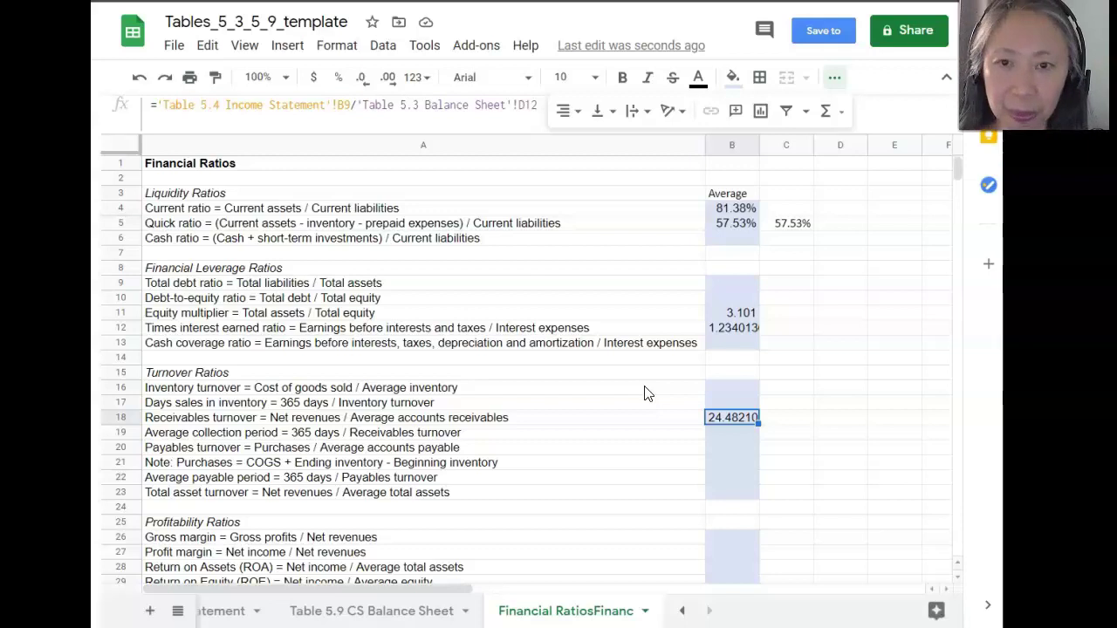
key(Delete)
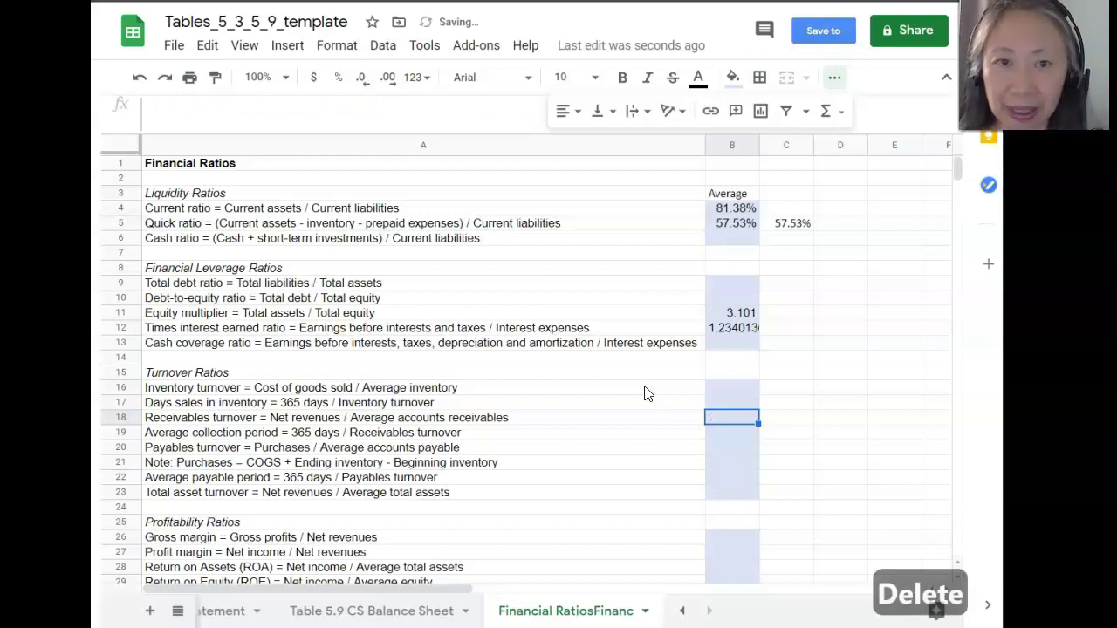
click(835, 78)
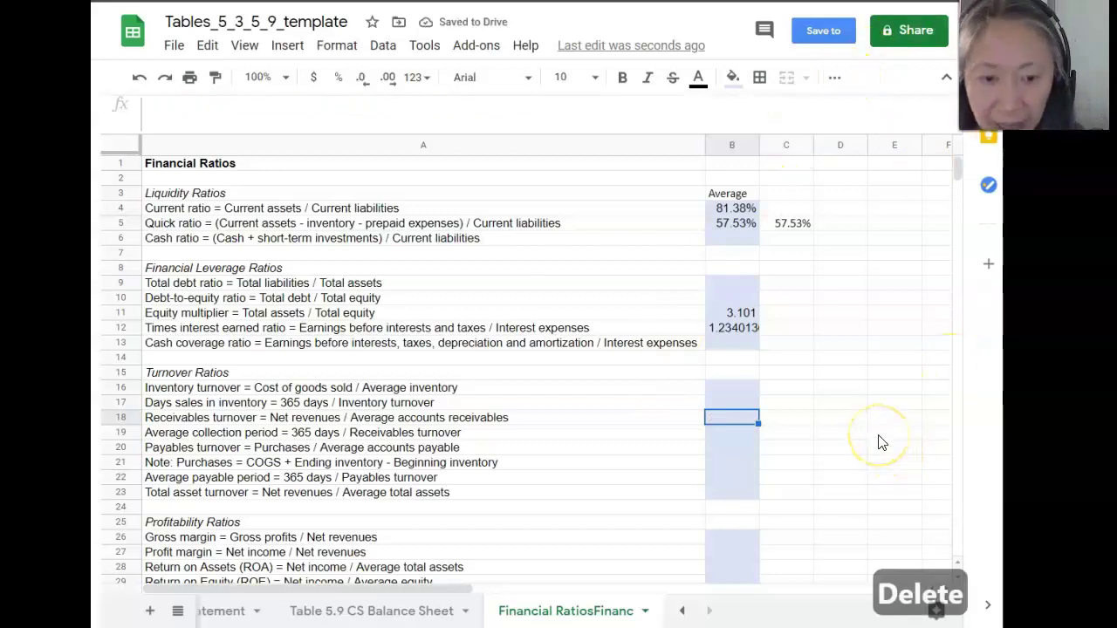
text(=)
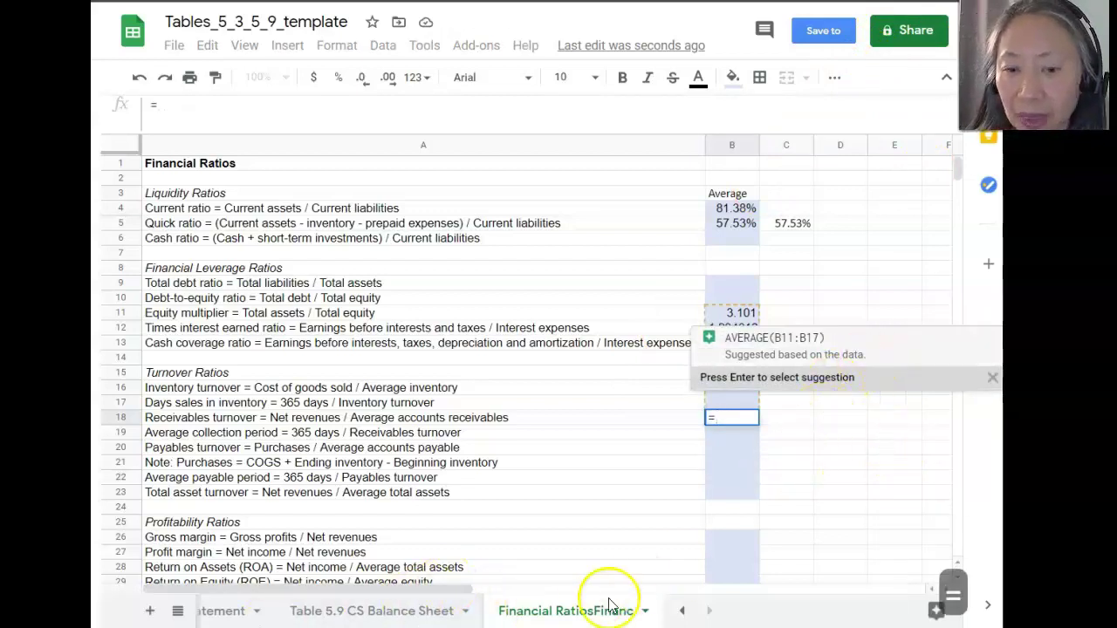
click(684, 612)
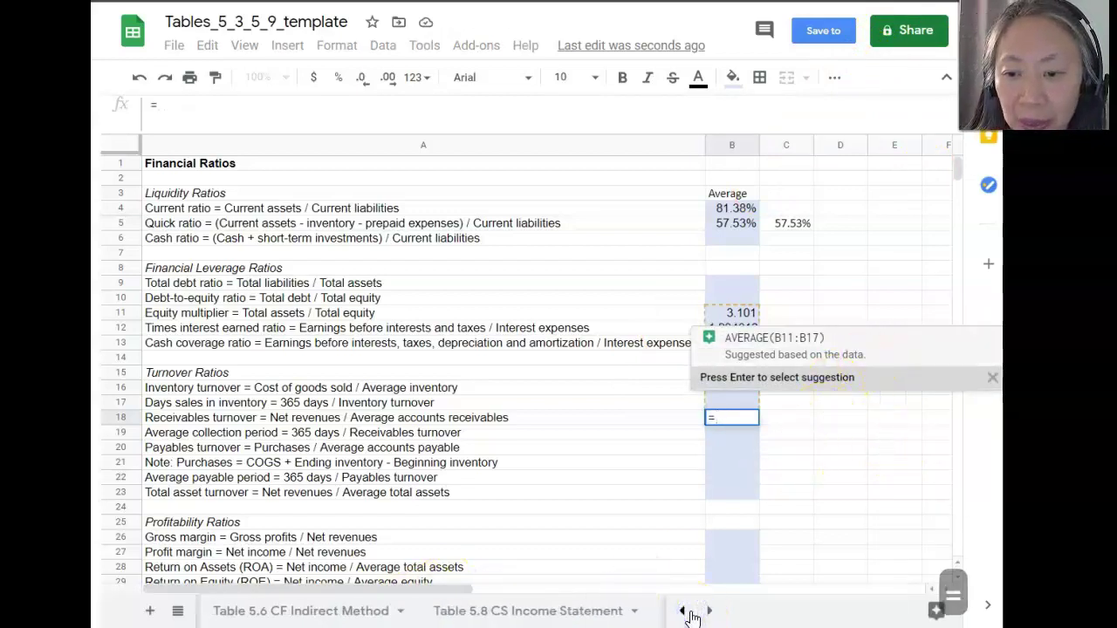
click(684, 612)
click(341, 612)
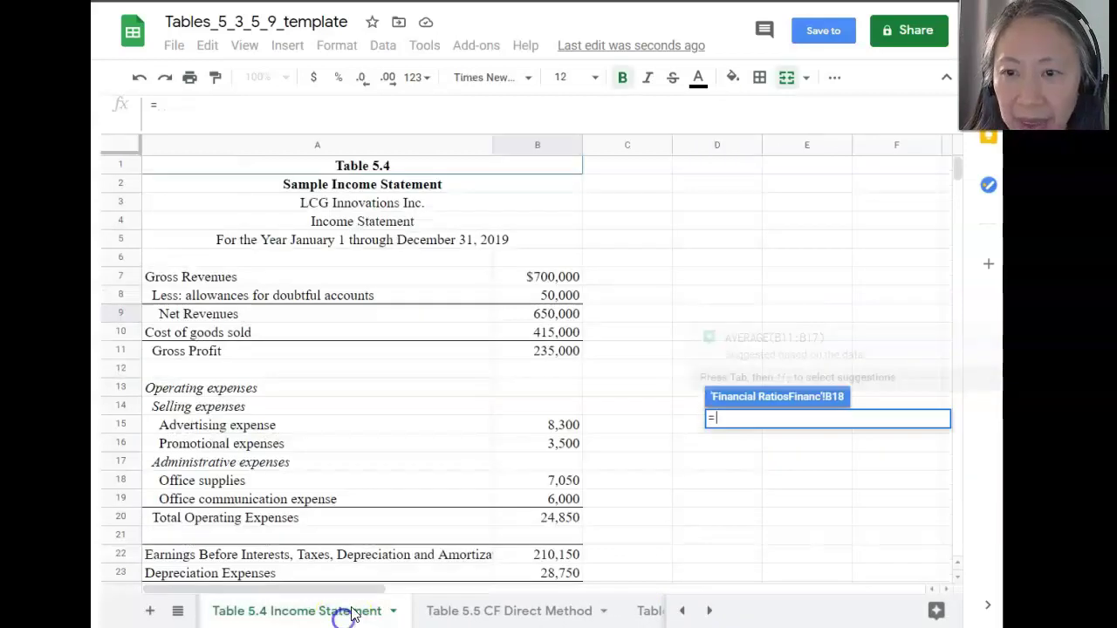
click(555, 317)
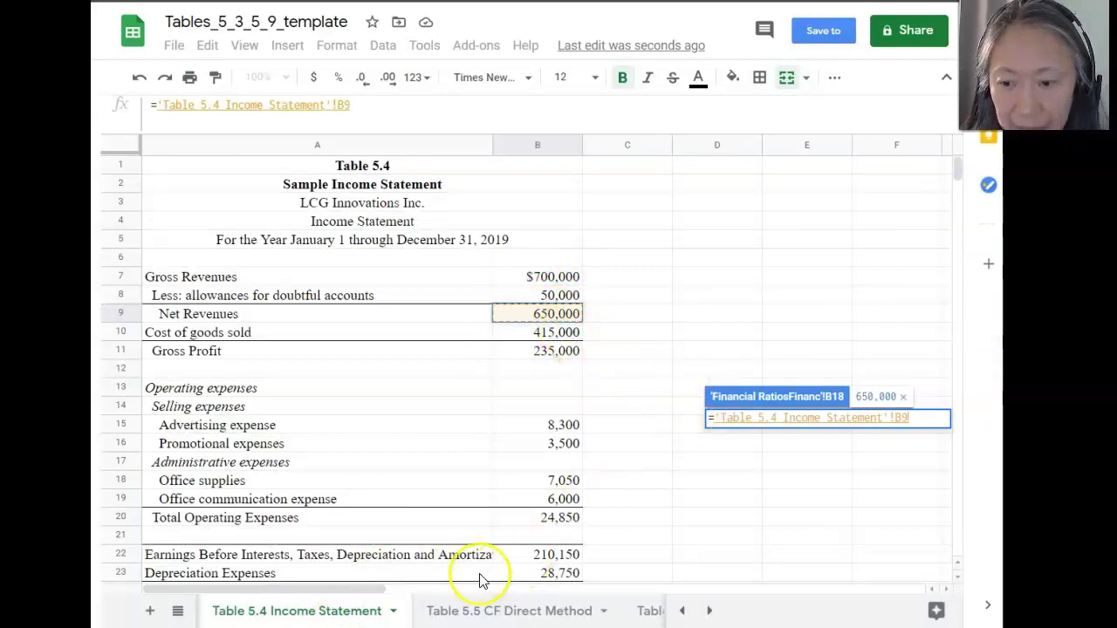
click(681, 612)
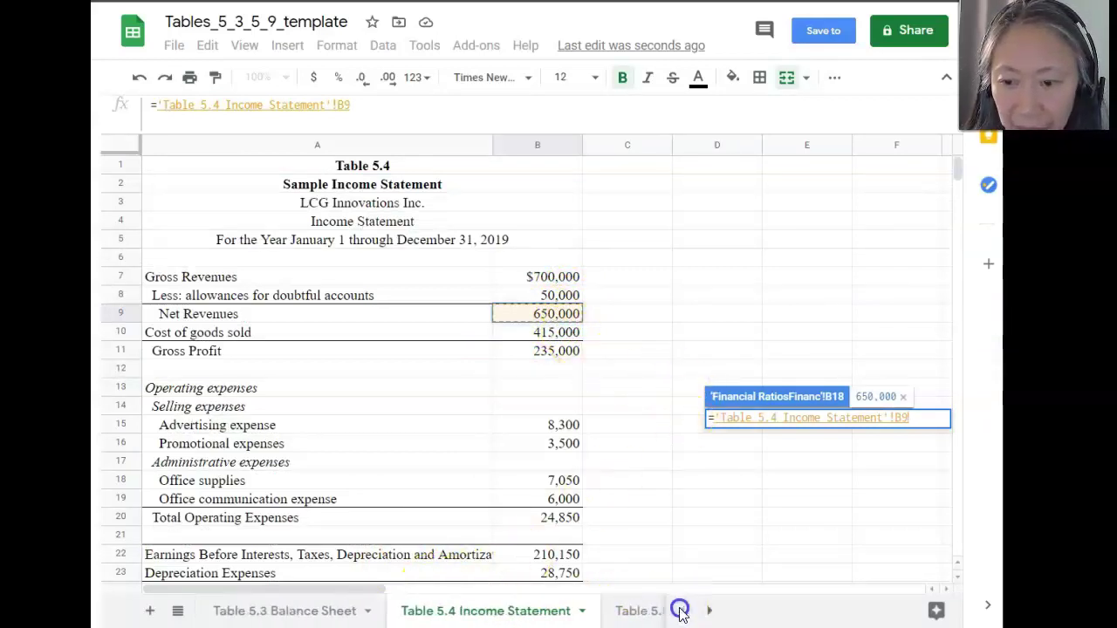
click(324, 608)
click(494, 427)
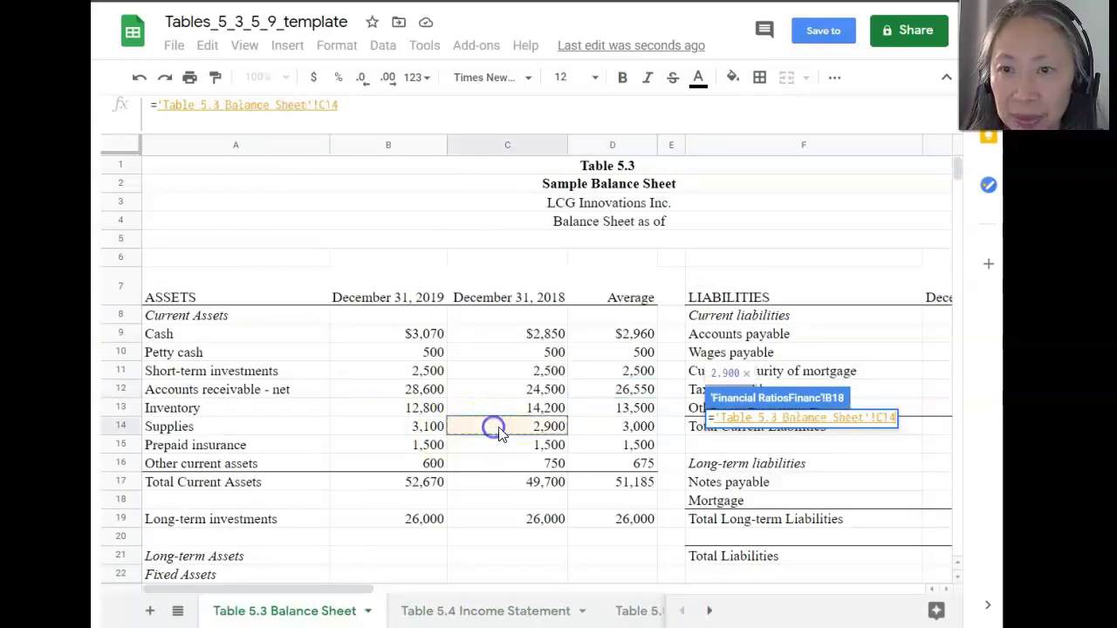
click(637, 411)
click(639, 393)
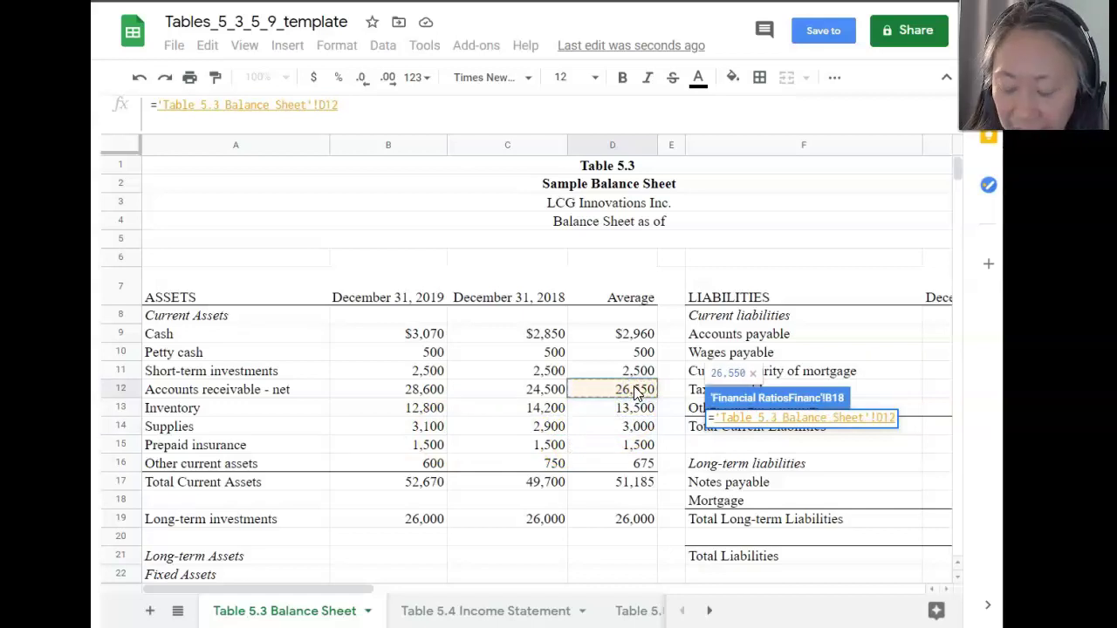
key(Escape)
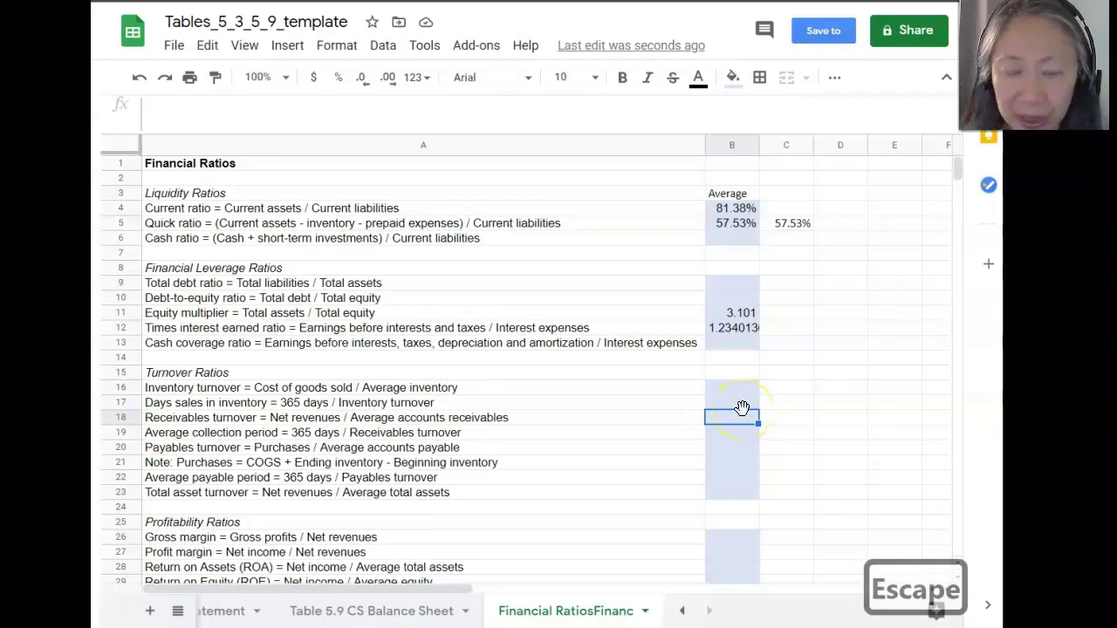
- Calculate receivables turnover in B18 as net revenues, B9 of Table 5.4 Income Statement, divided by average accounts receivable, D12 of Table 5.3 Balance Sheet
text(=)
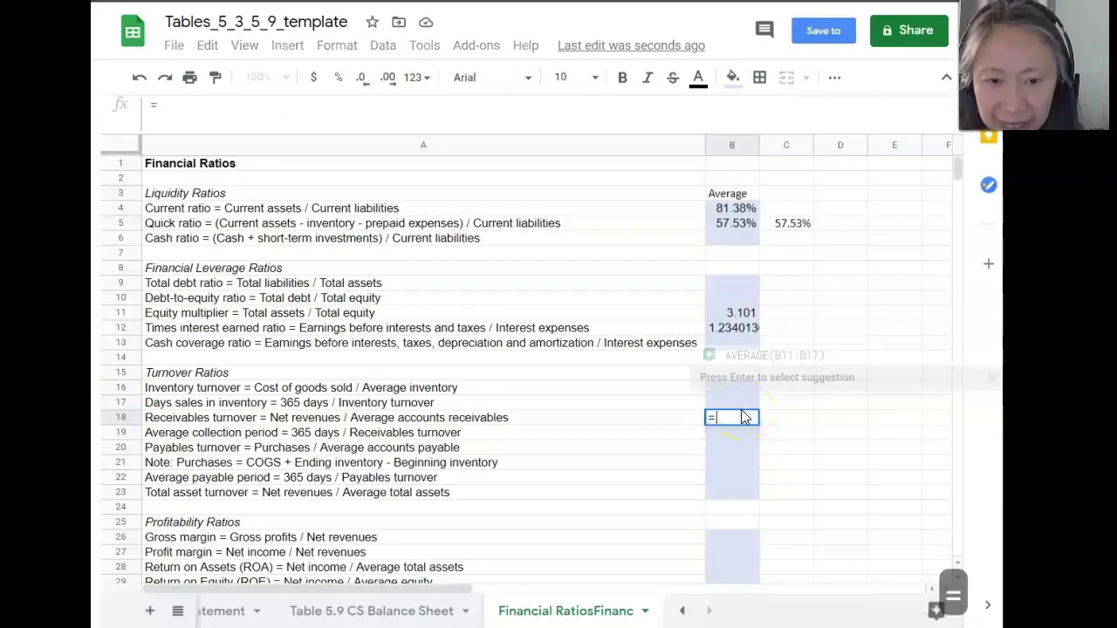
click(684, 613)
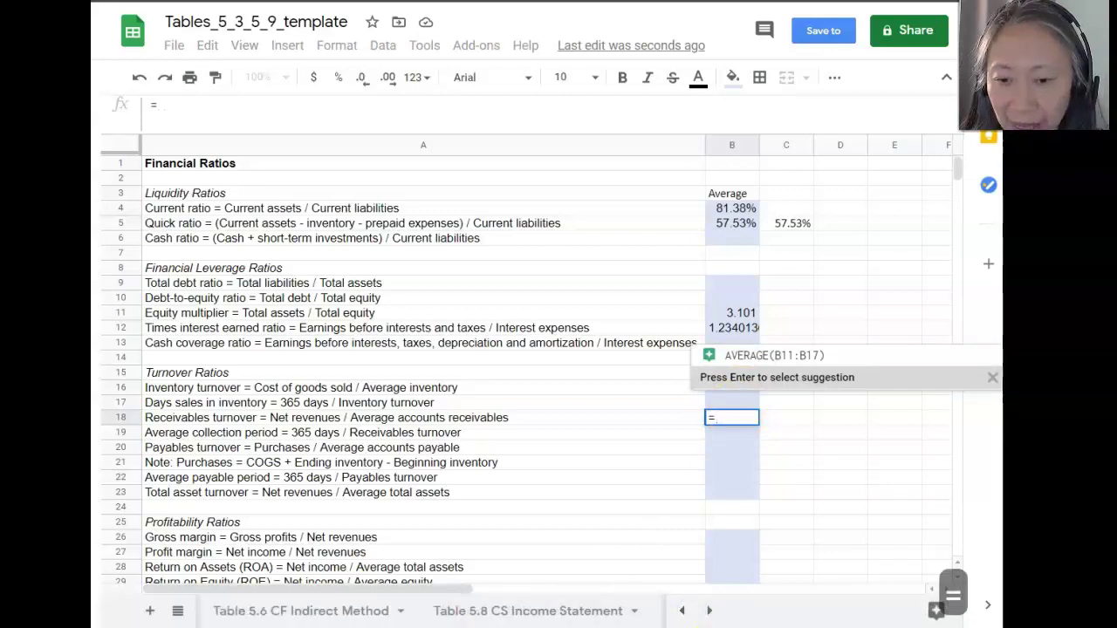
click(683, 611)
click(350, 611)
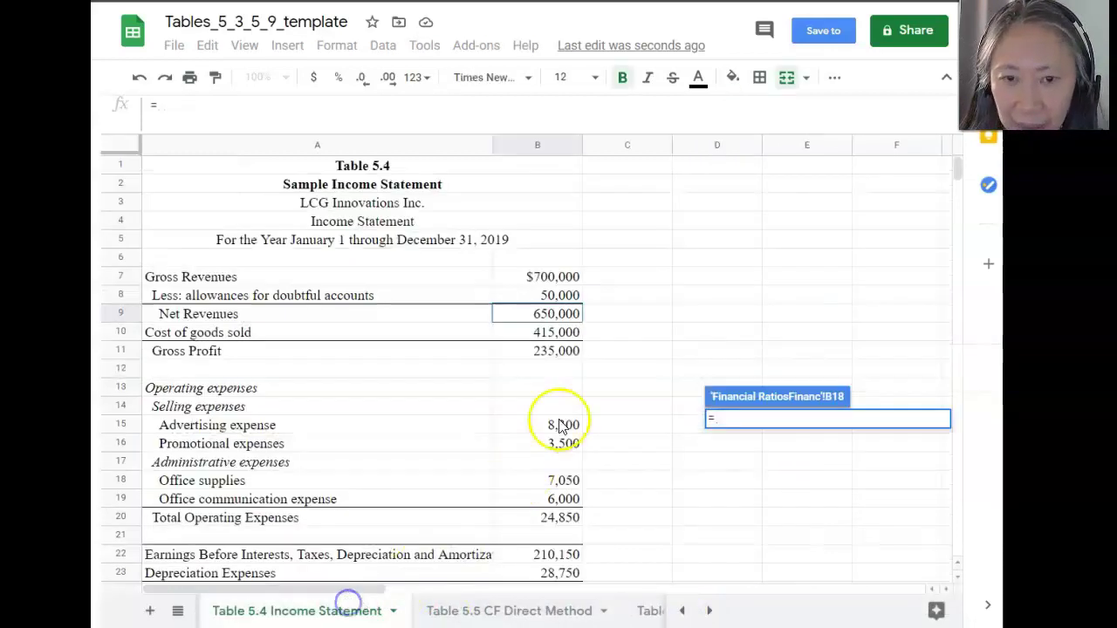
click(556, 314)
text(/)
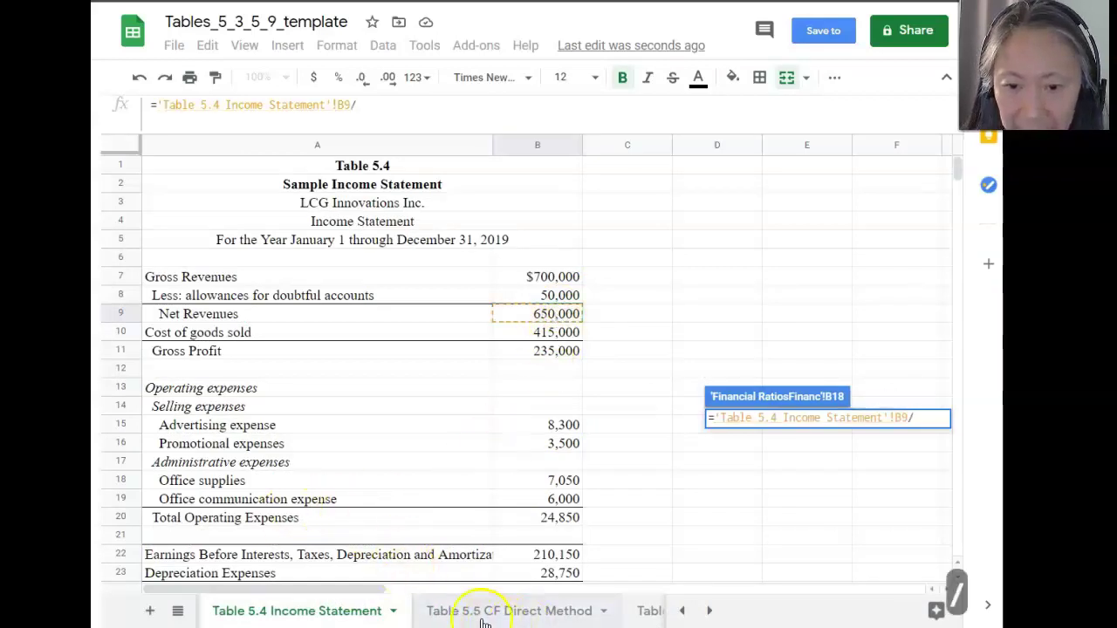
click(682, 611)
click(296, 612)
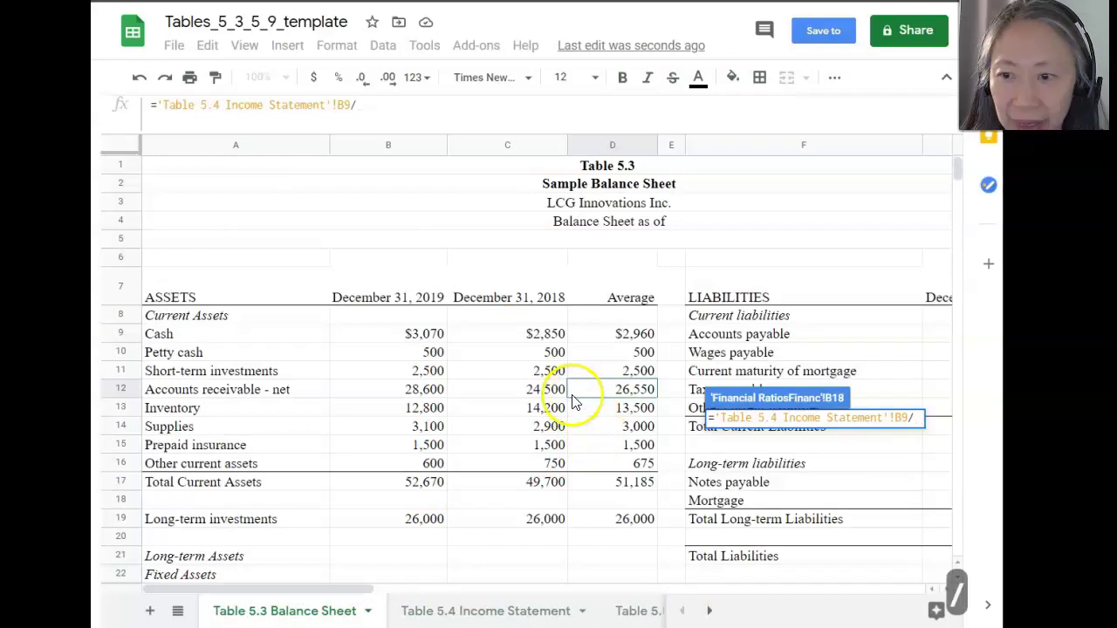
click(621, 390)
key(Return)
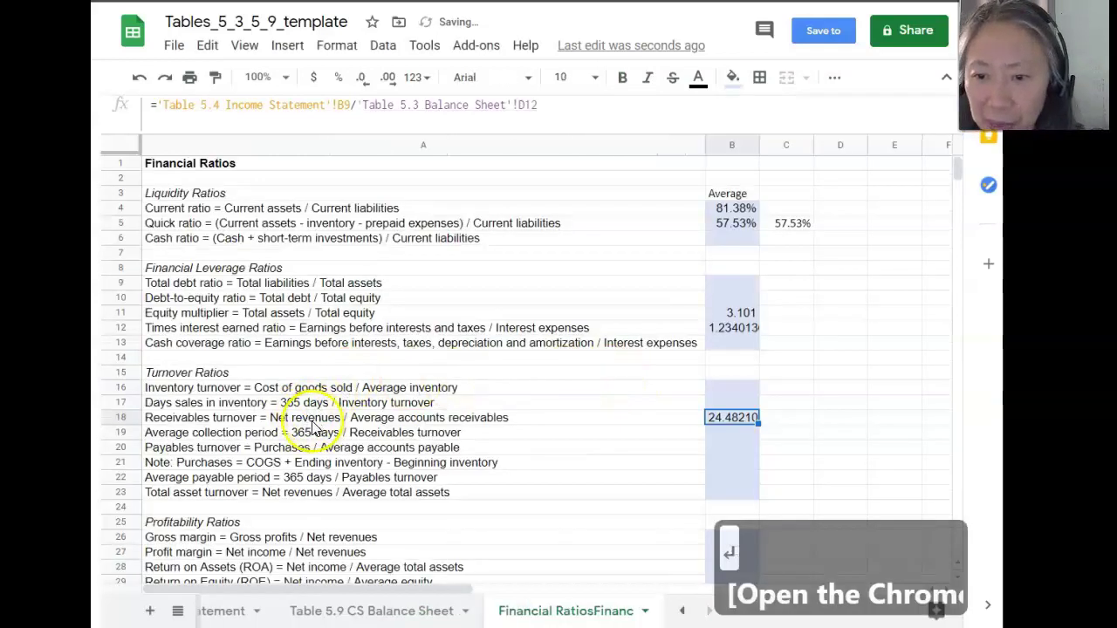
- Calculate the average collection period in B19 as 365 divided by the receivables turnover in B18
click(742, 437)
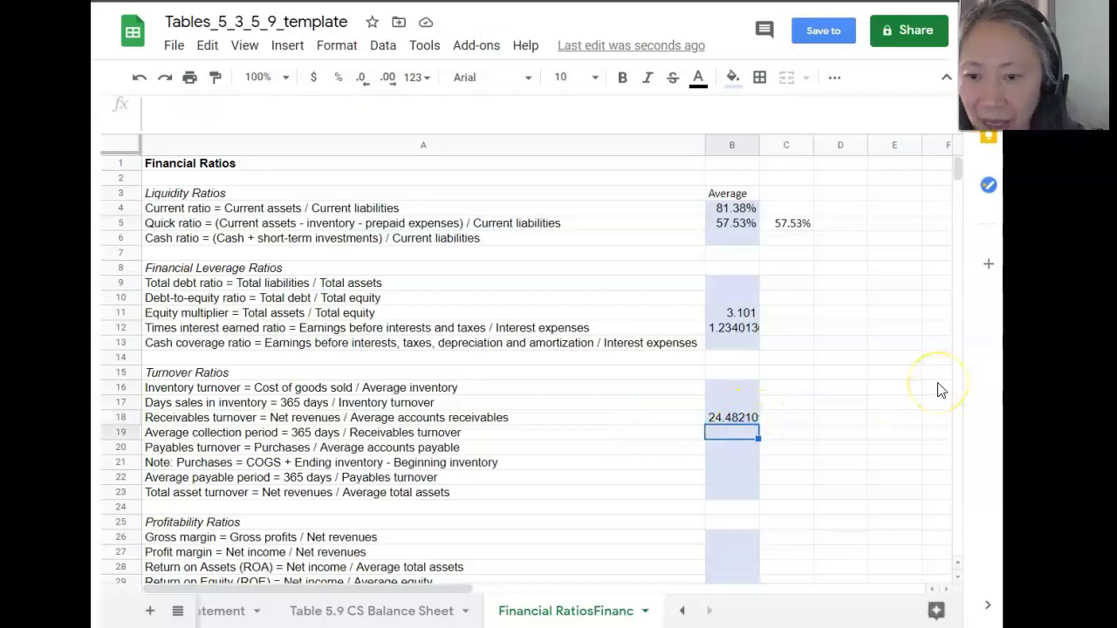
text(=)
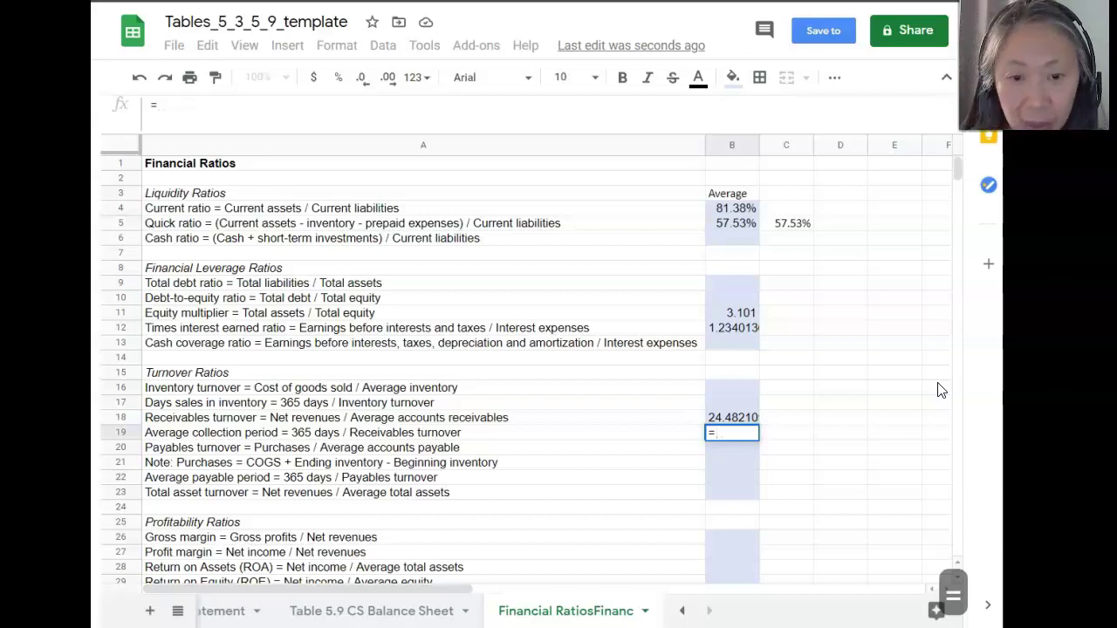
text(365/)
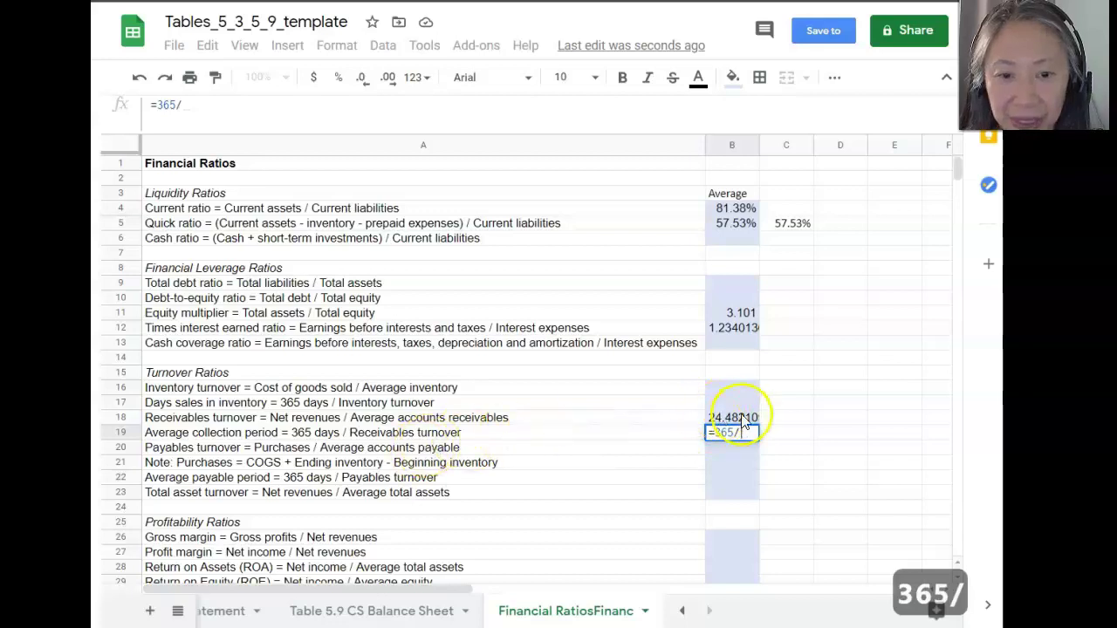
click(740, 417)
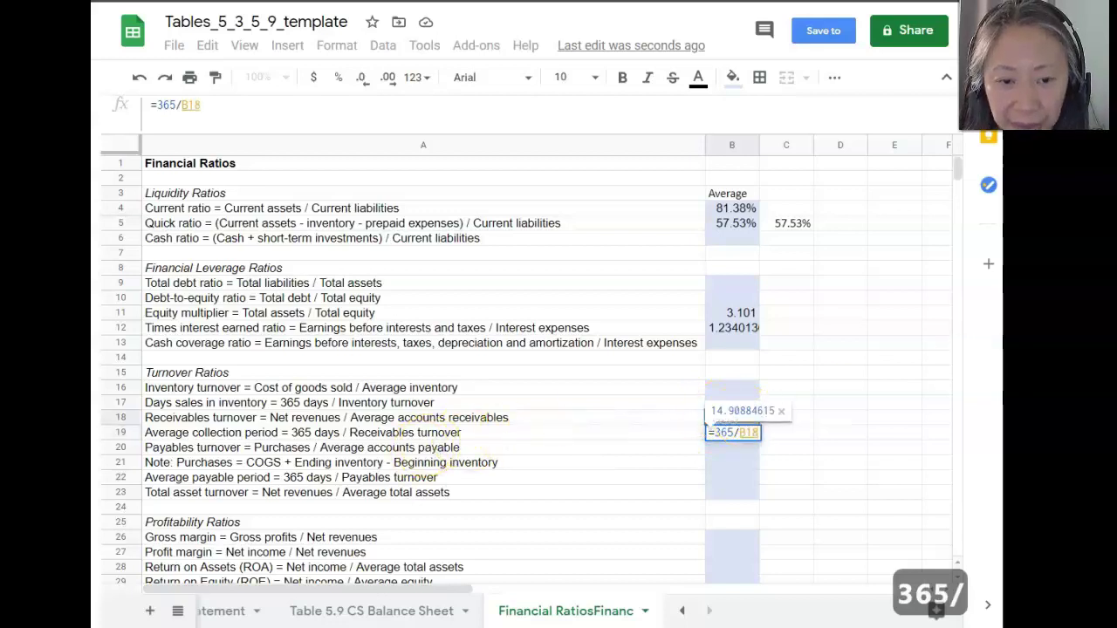
key(Return)
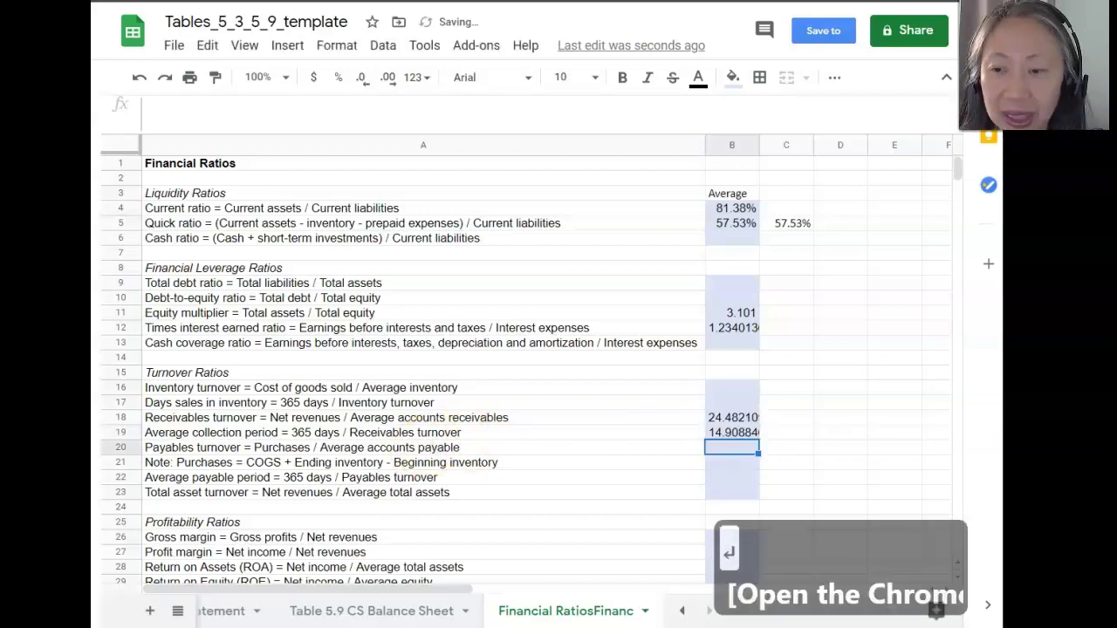
click(731, 432)
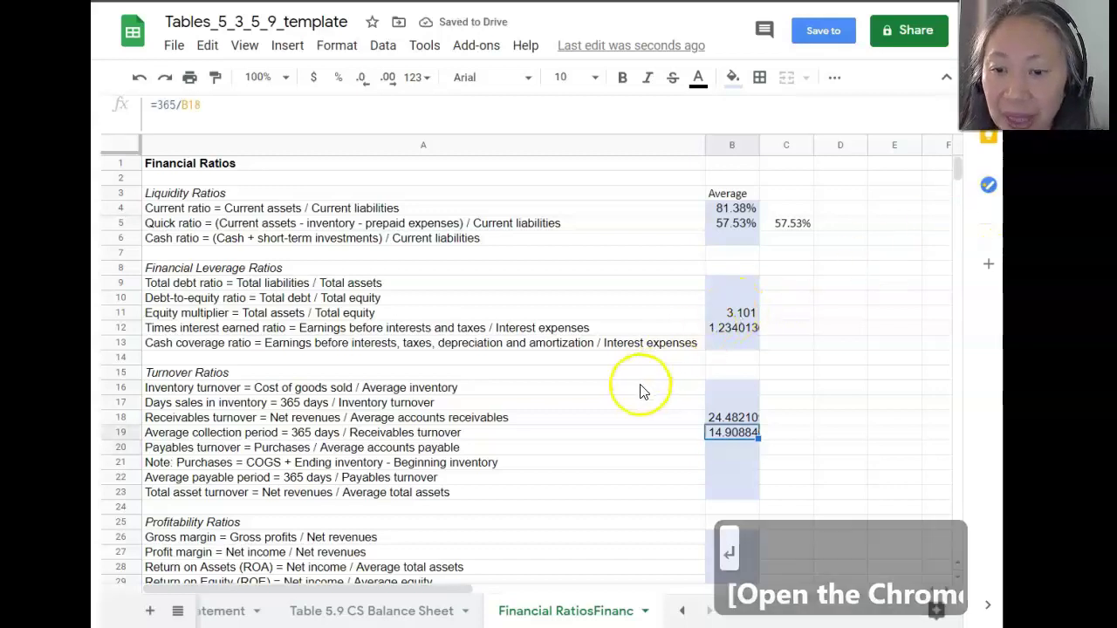
scroll(640, 392, down, 2)
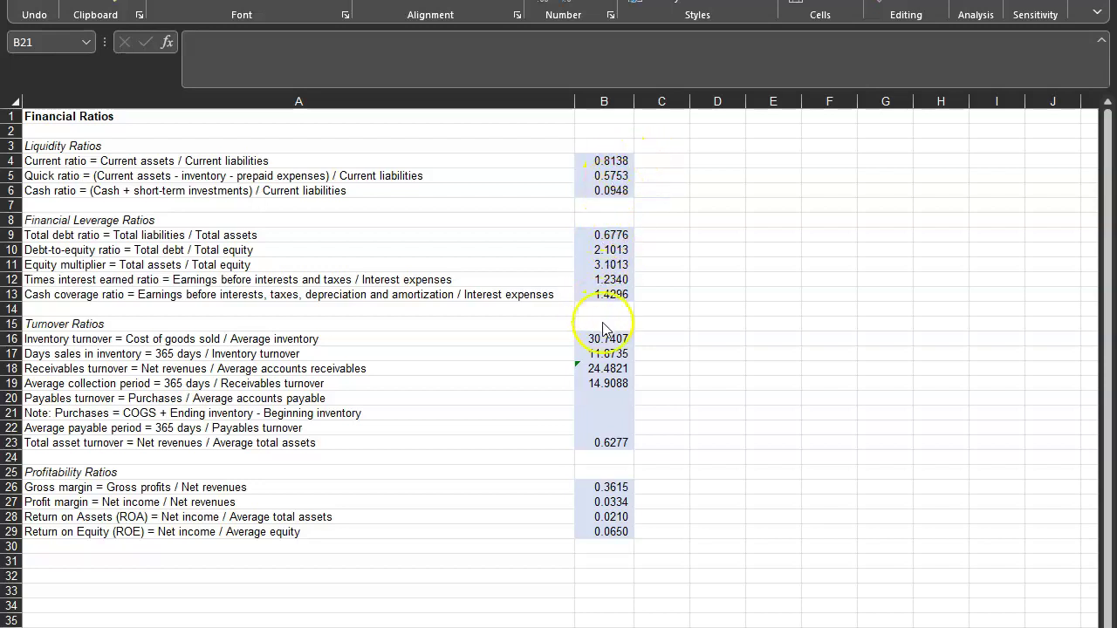
- In the Excel version of the workbook, review the Financial Ratios formulas from the current ratio in B4 down to the average collection period in B19
click(620, 160)
click(620, 161)
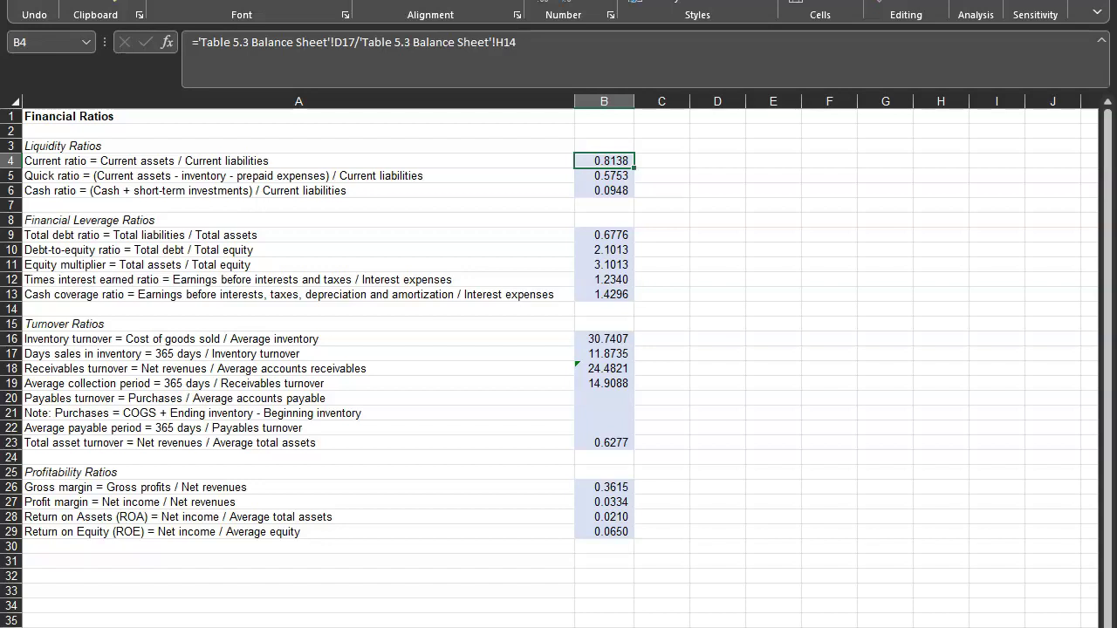
click(615, 176)
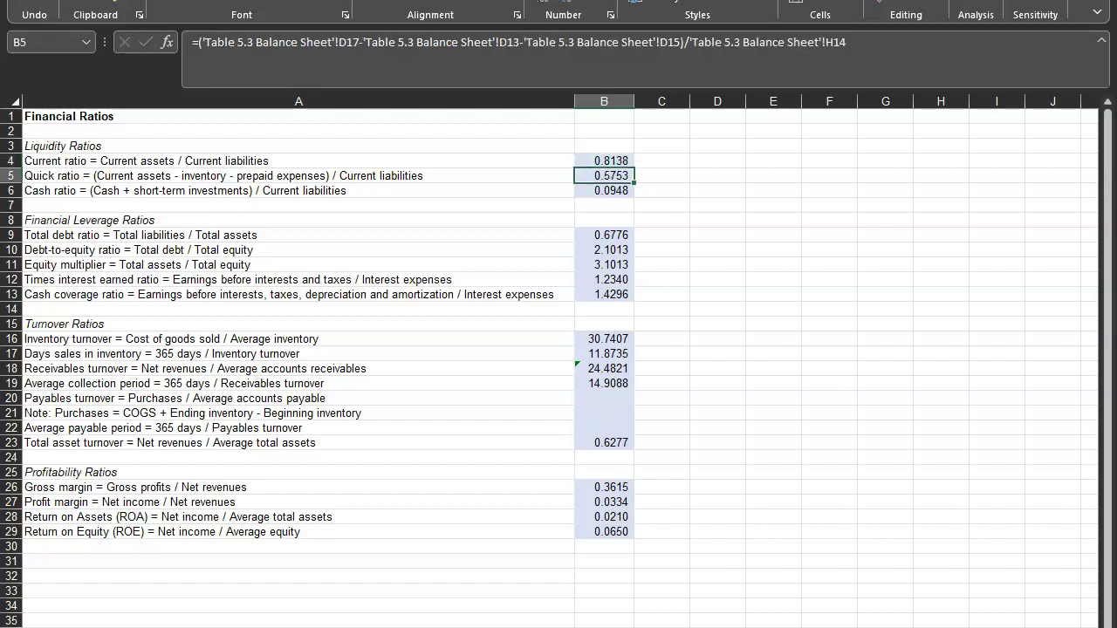
click(611, 191)
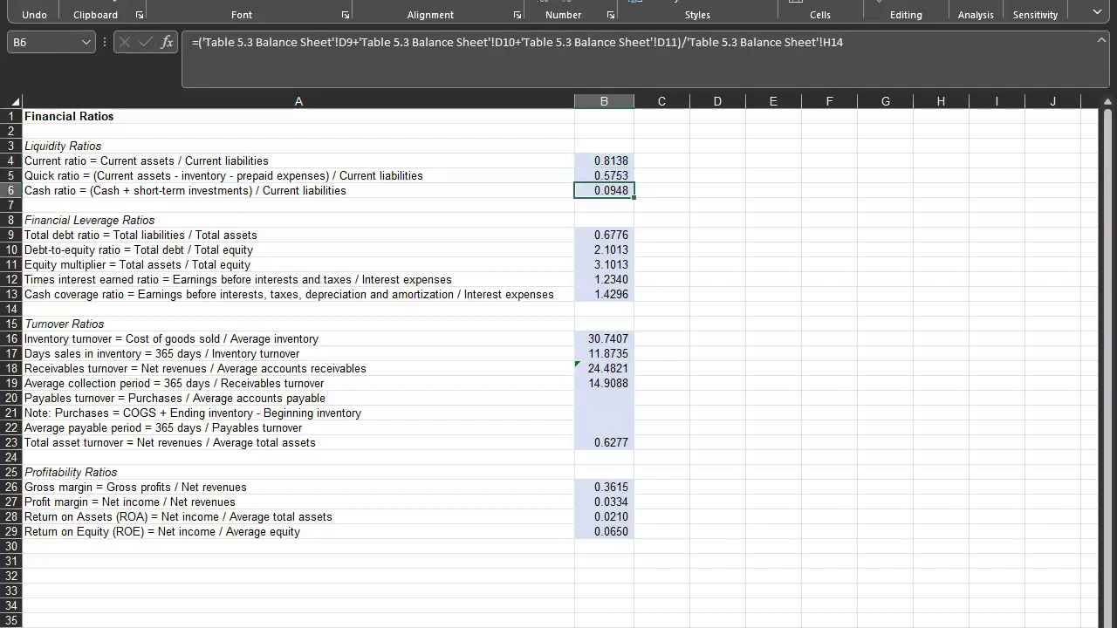
key(Down)
key(Down)
key(Down)
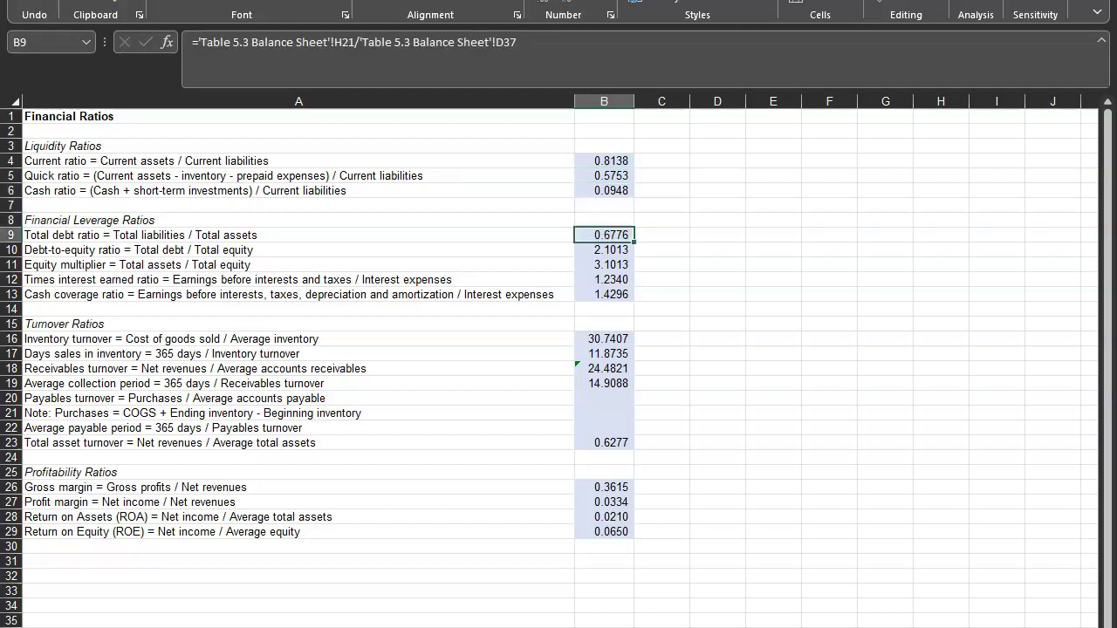
key(Down)
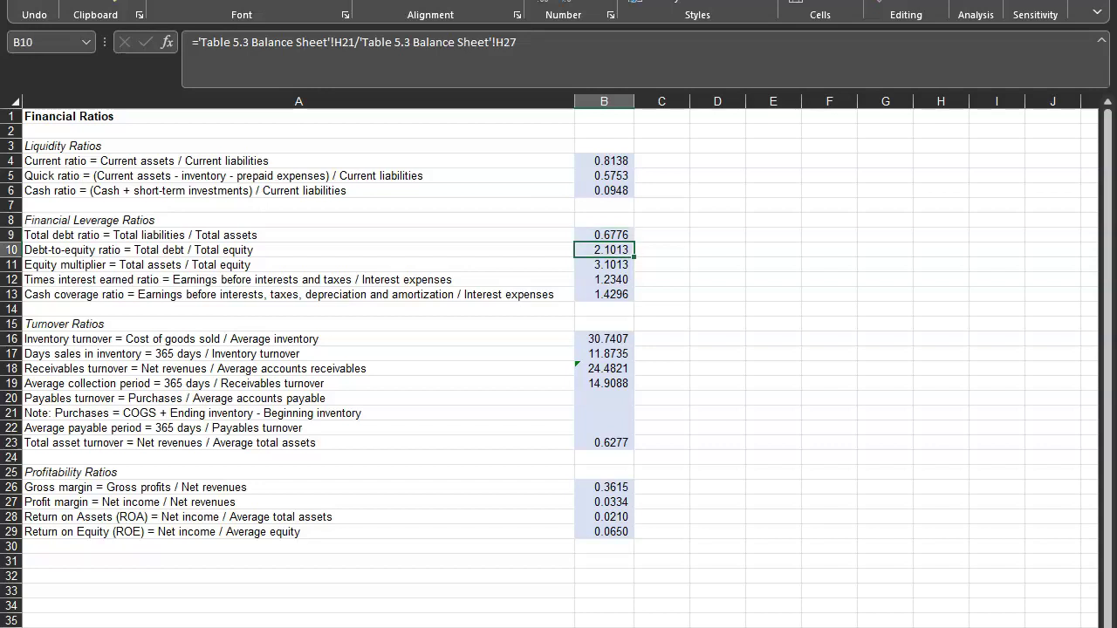
key(Down)
key(Down)
key(Down)
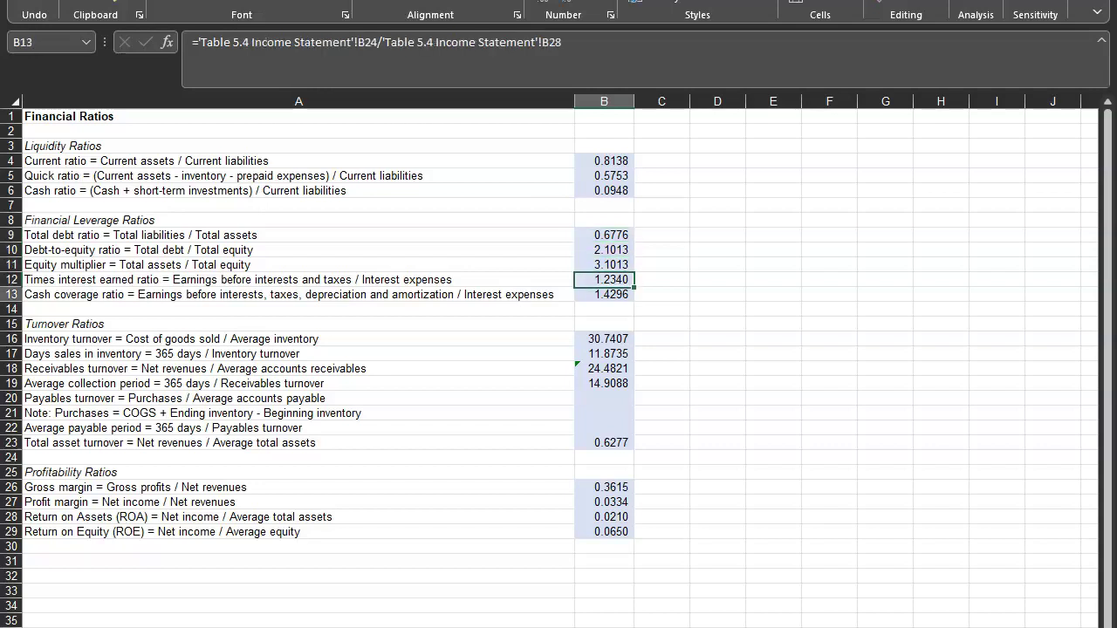
key(Down)
key(Down)
key(Down)
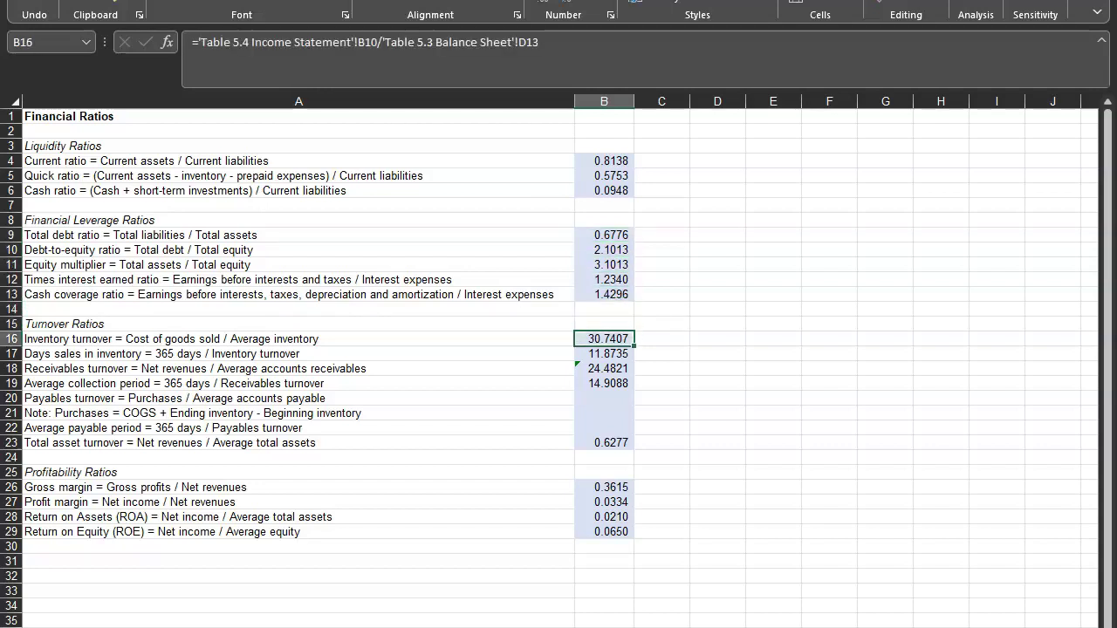
key(Down)
key(Down)
key(Down)
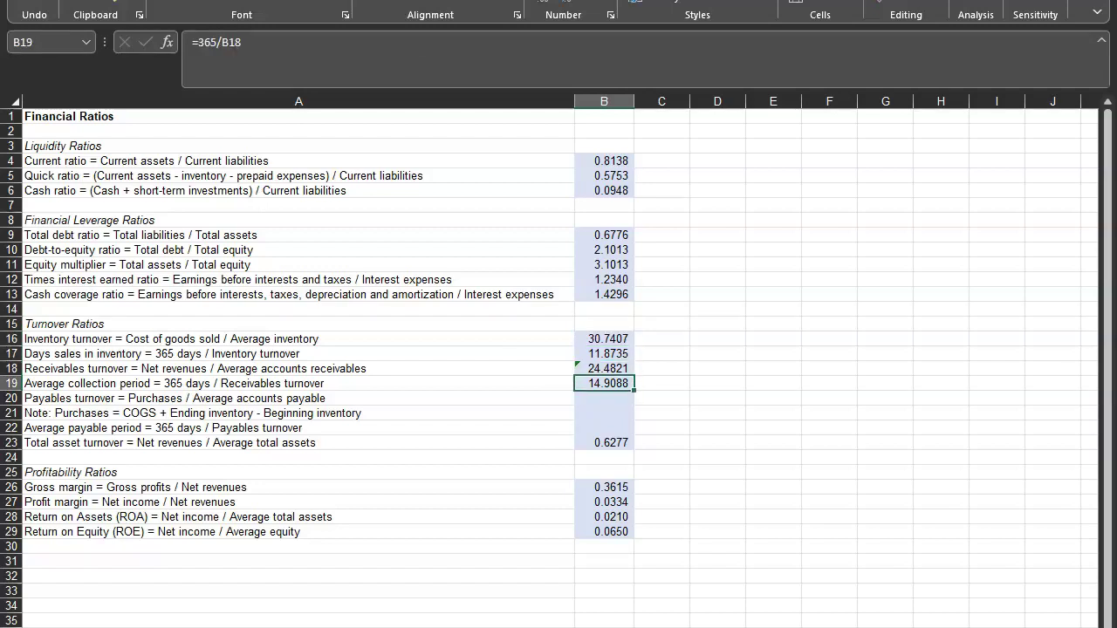
key(Down)
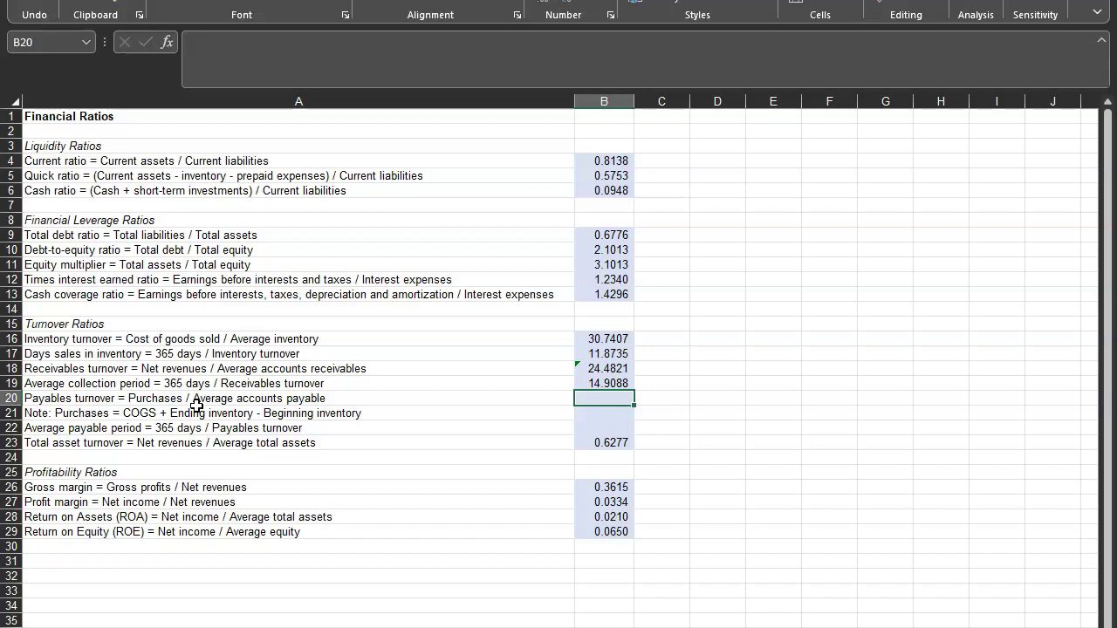
- Calculate purchases in B21 as cost of goods sold, B10 of Table 5.4 Income Statement, plus ending inventory B13 minus beginning inventory C13 of Table 5.3 Balance Sheet
click(66, 416)
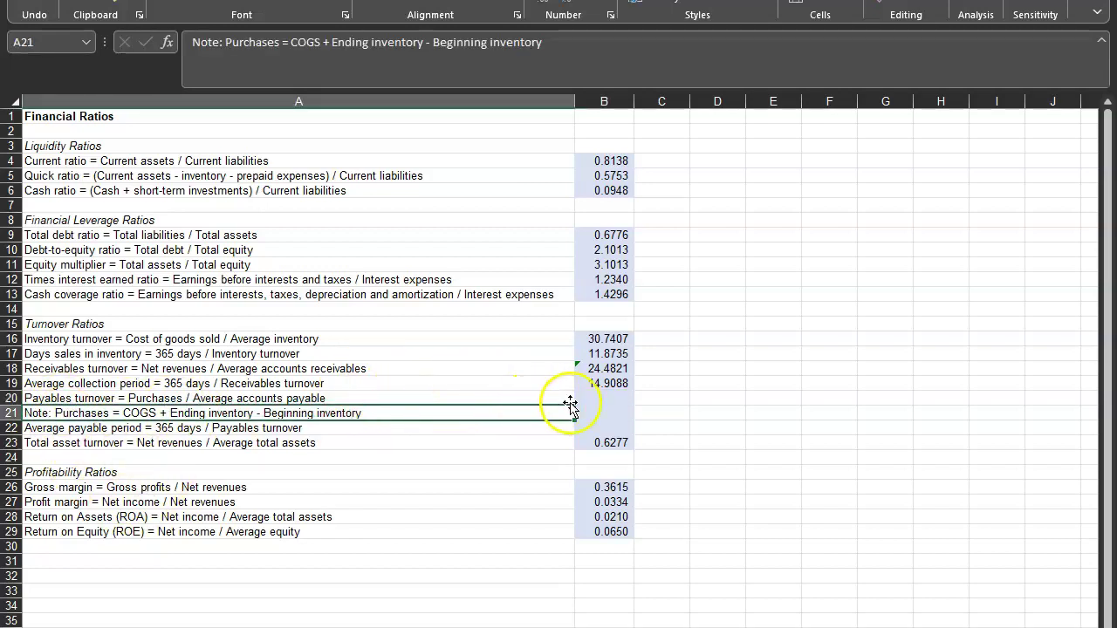
click(602, 412)
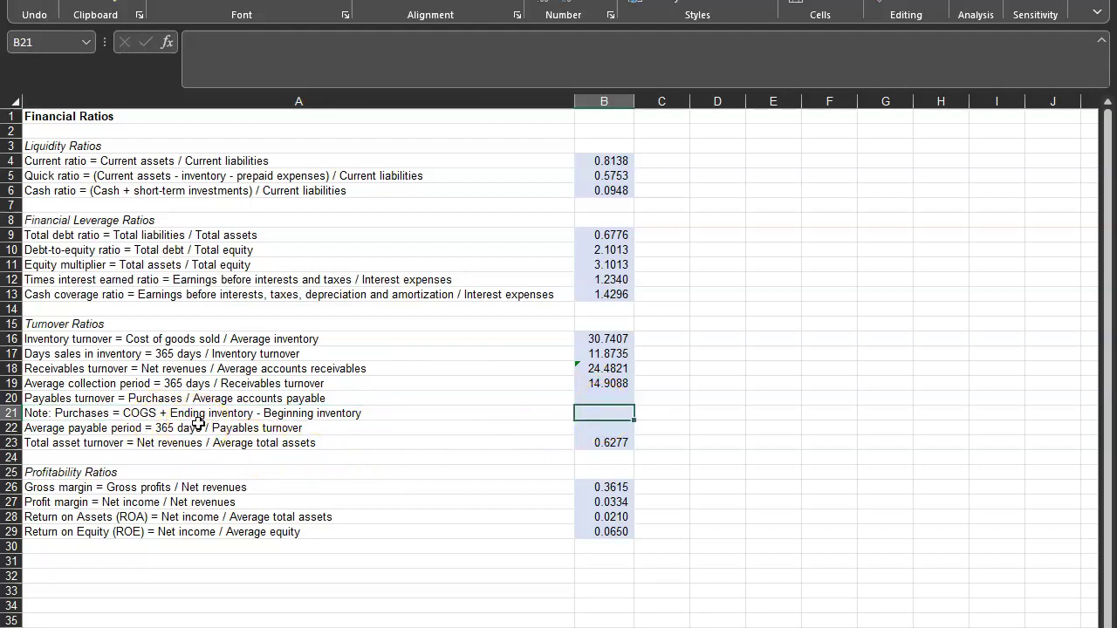
text(=)
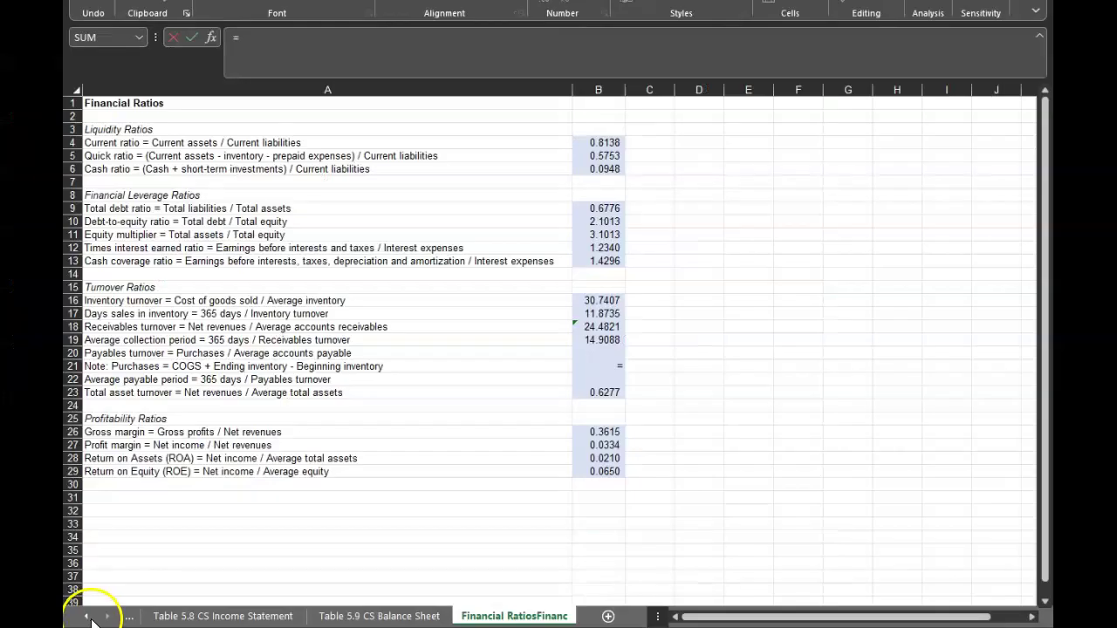
click(28, 627)
click(28, 627)
click(28, 627)
click(297, 616)
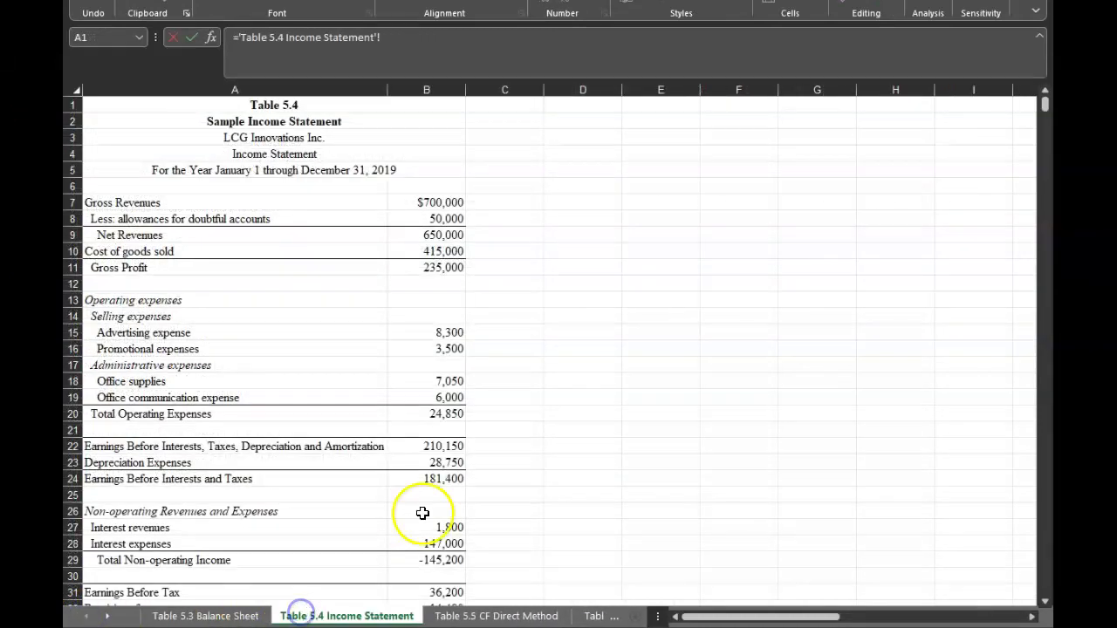
click(449, 252)
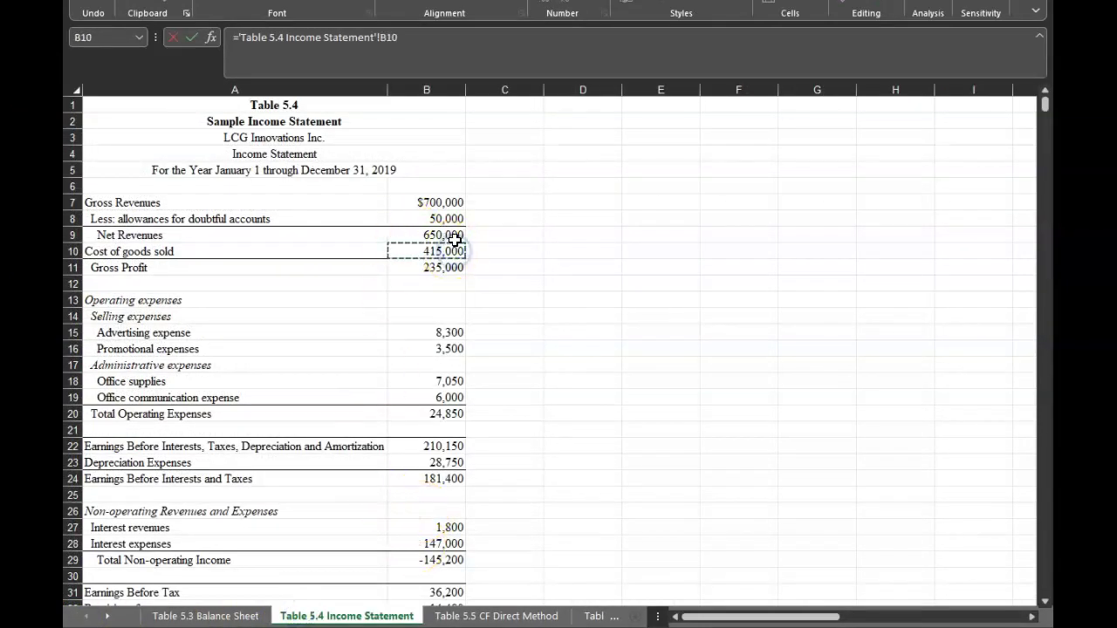
text(+)
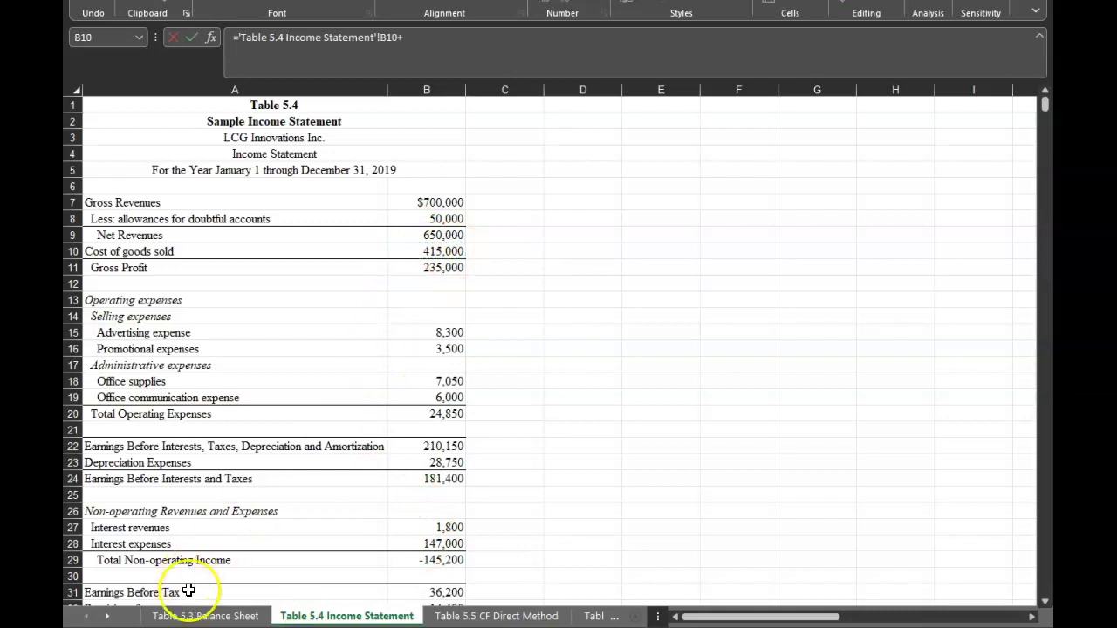
click(202, 616)
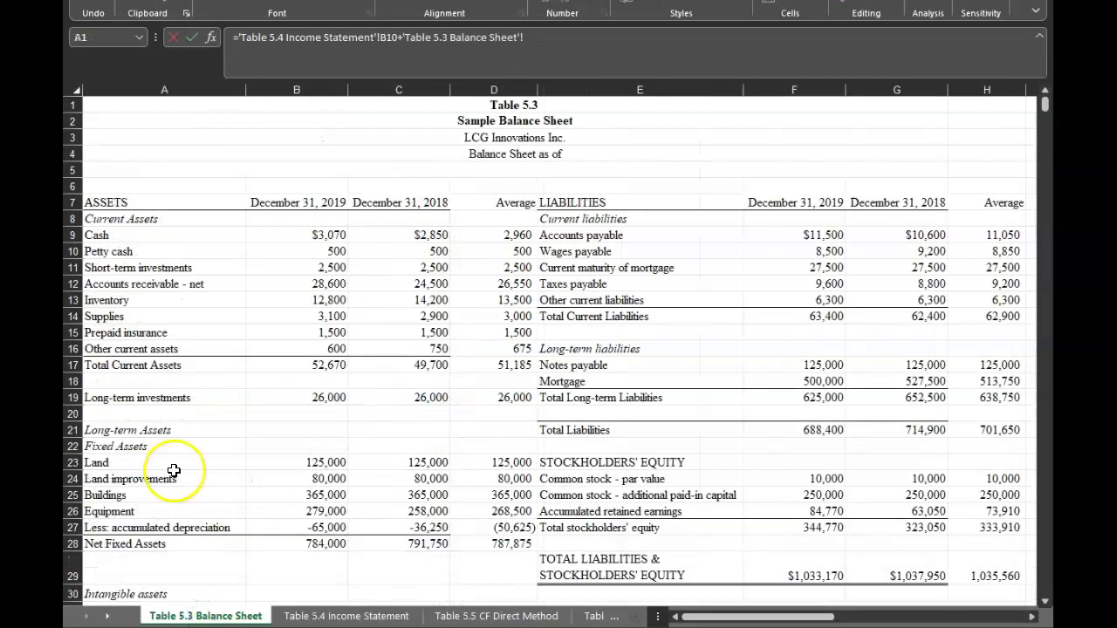
click(318, 300)
text(-)
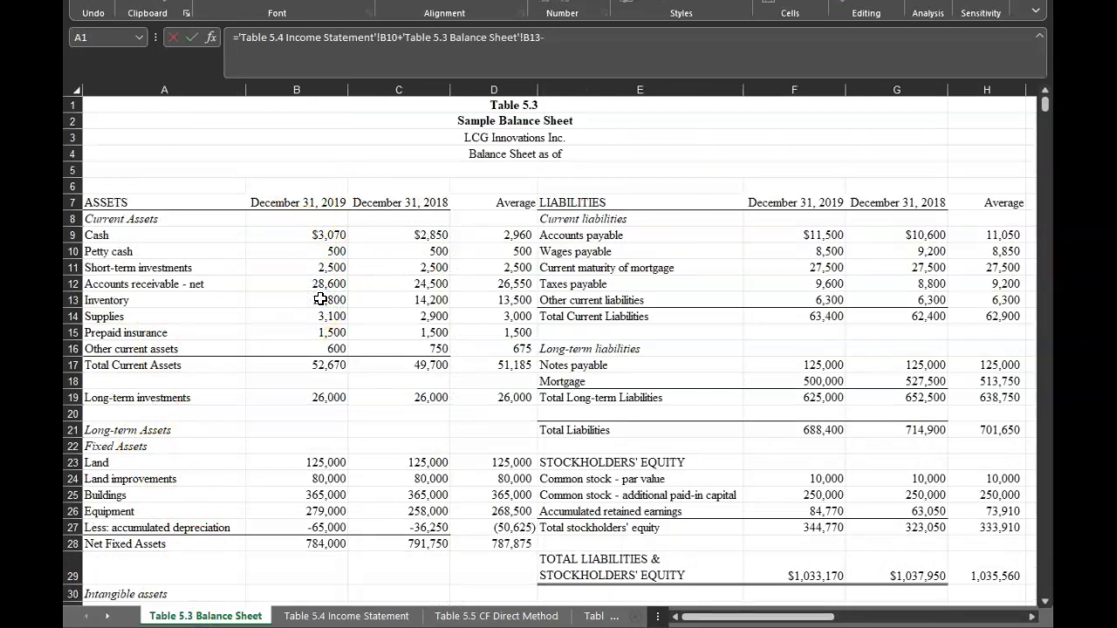
click(397, 300)
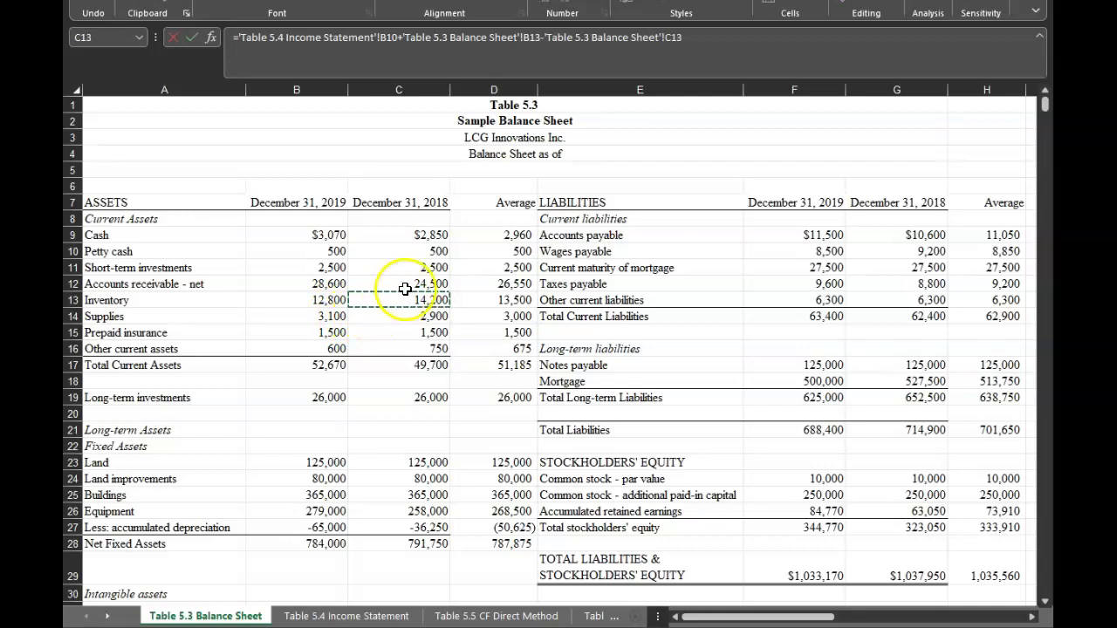
key(Return)
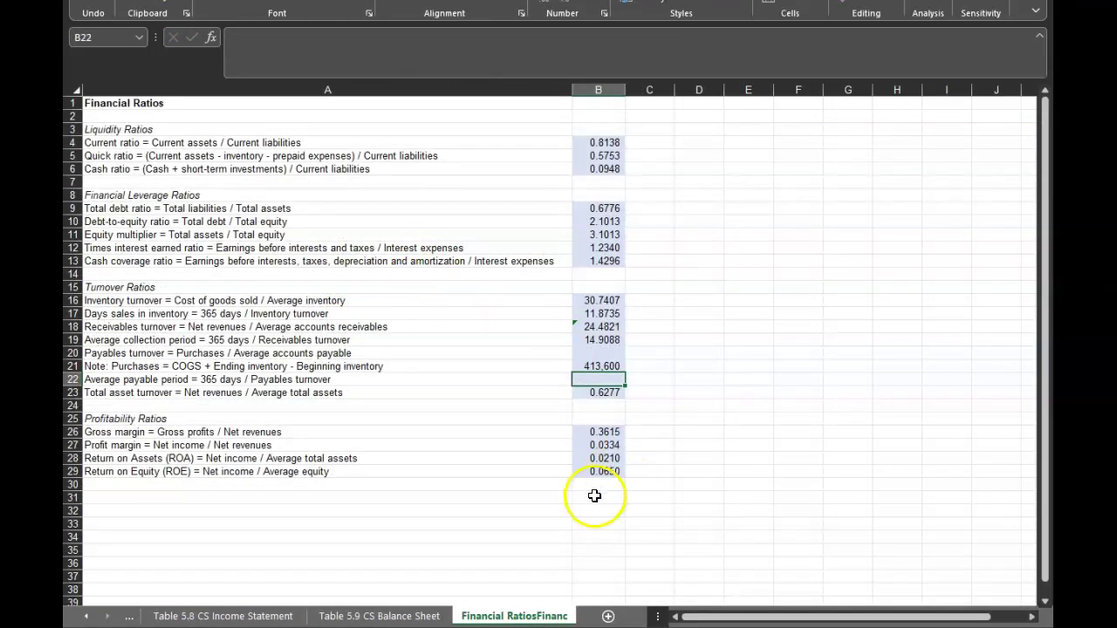
- Calculate payables turnover in B20 as purchases in B21 divided by average accounts payable, H9 of Table 5.3 Balance Sheet
click(610, 353)
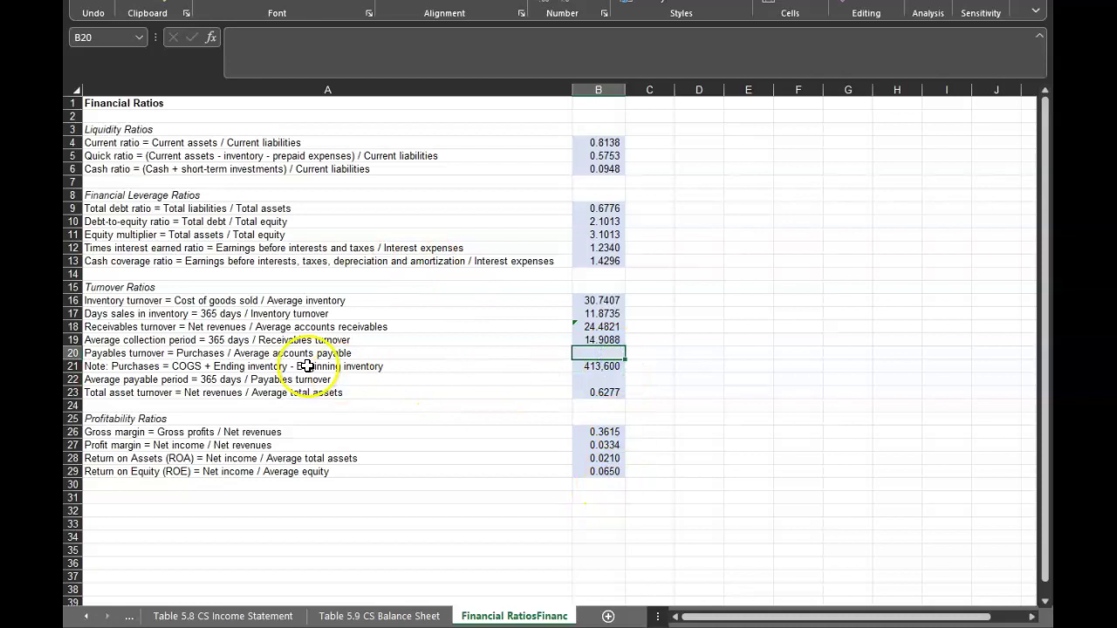
text(=)
key(Down)
text(/)
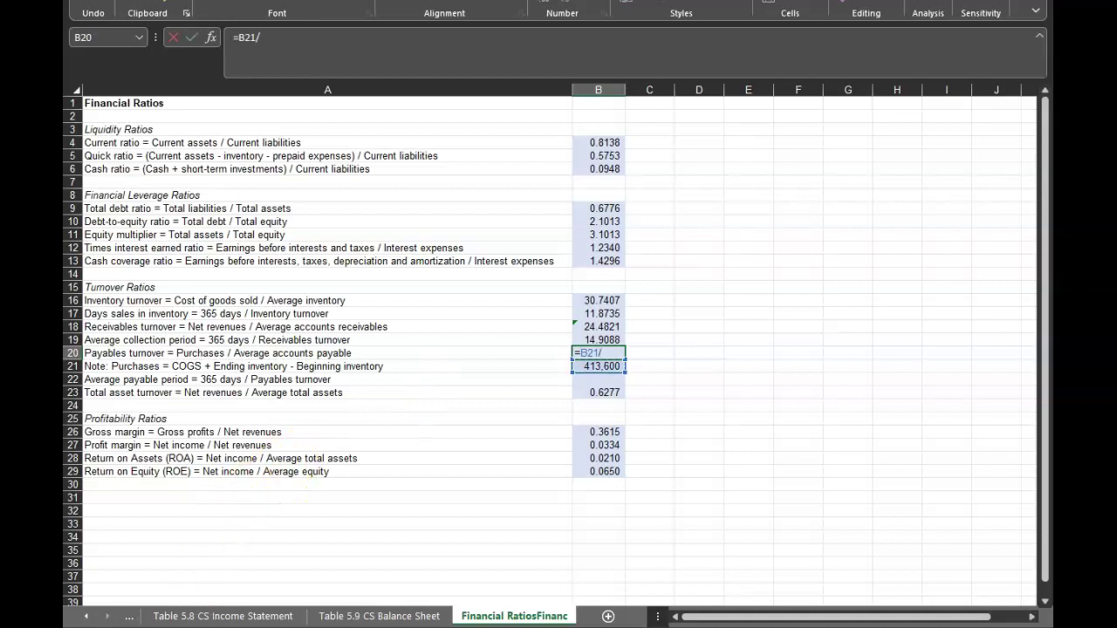
click(86, 616)
click(87, 616)
click(86, 617)
click(87, 616)
click(218, 616)
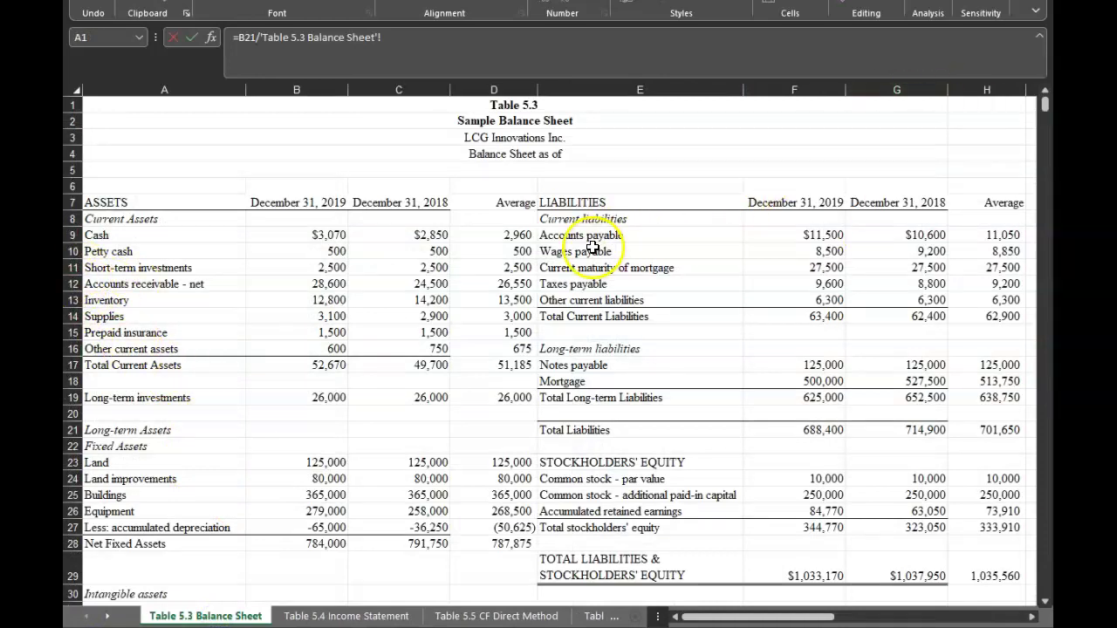
click(978, 235)
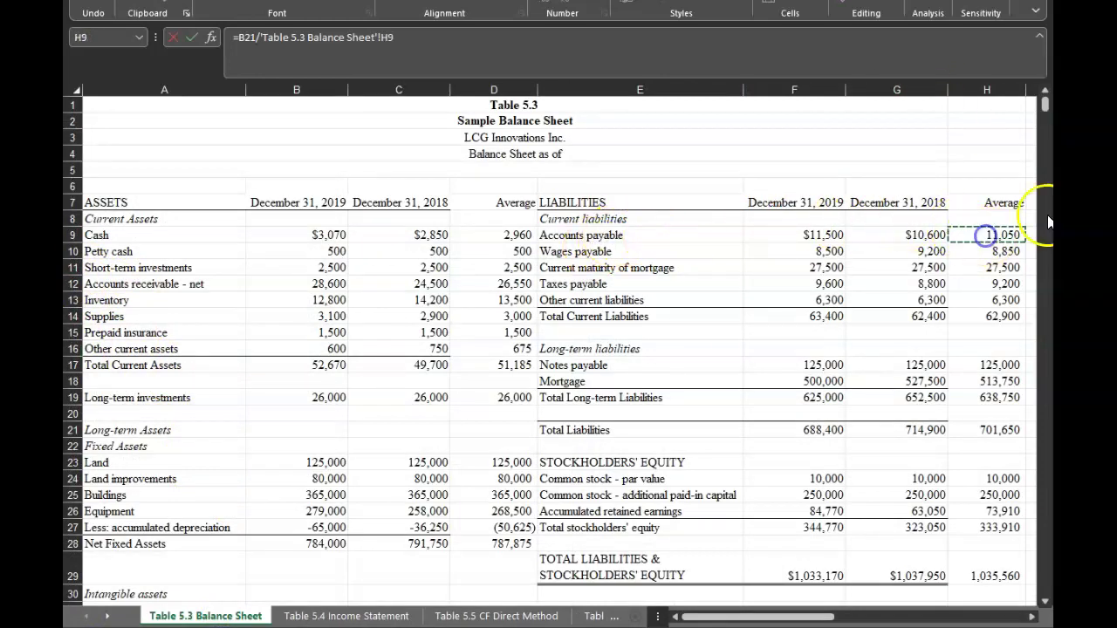
key(Return)
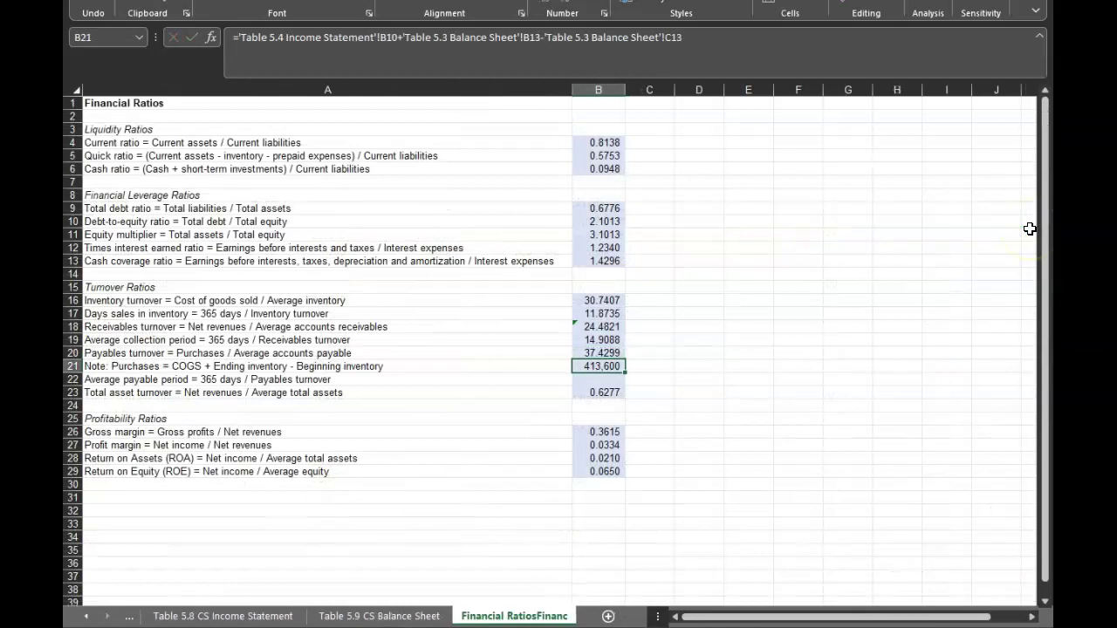
- Calculate the average payable period in B22 as 365 divided by the payables turnover in B20
key(Down)
text(=365/)
key(Up)
key(Up)
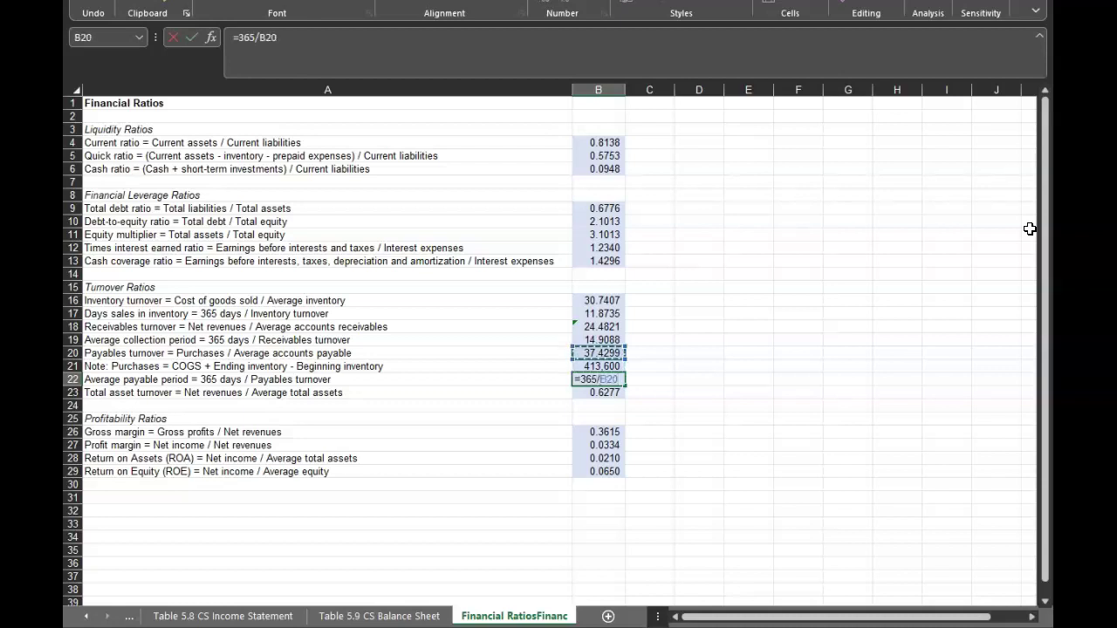
key(Return)
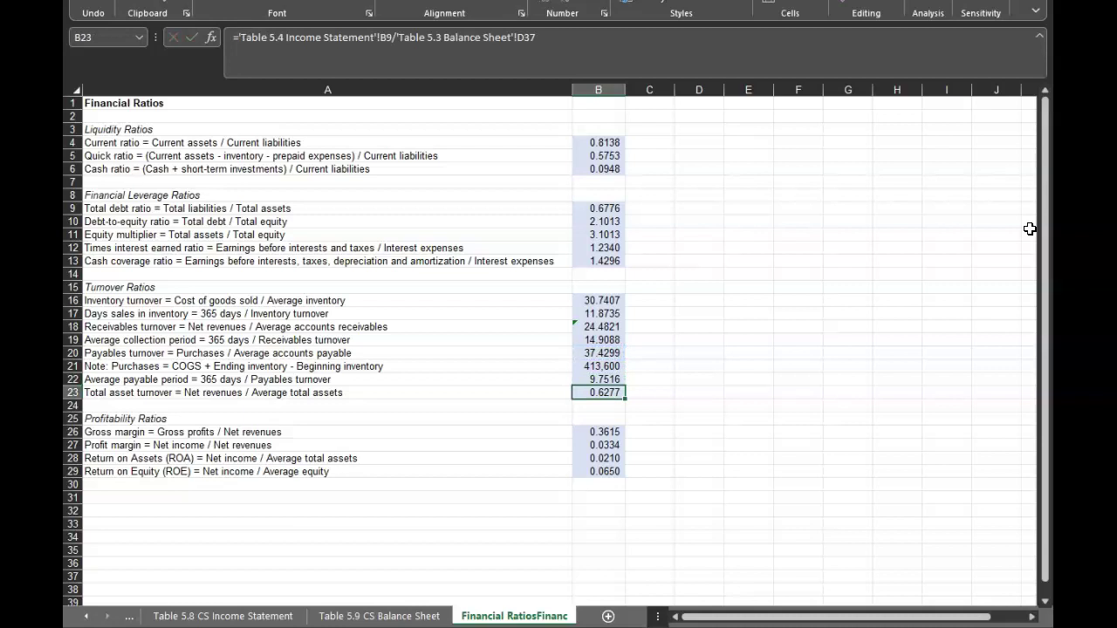
- Review the profitability ratio formulas, from gross margin in B26 down to return on equity in B29
key(Down)
key(Down)
key(Down)
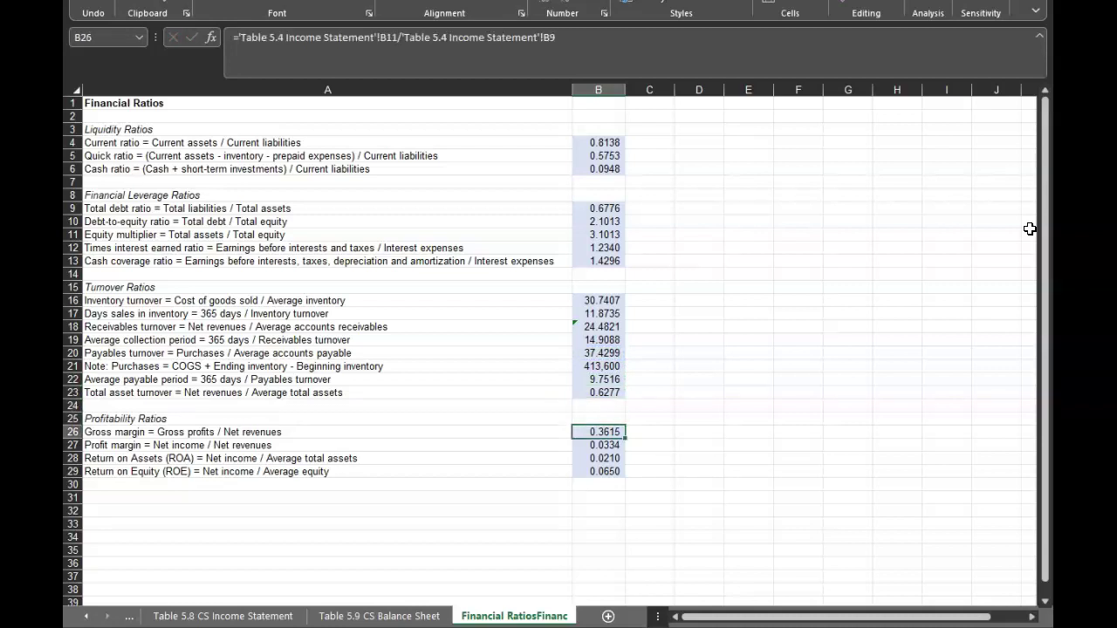
key(Down)
key(Down)
key(Down)
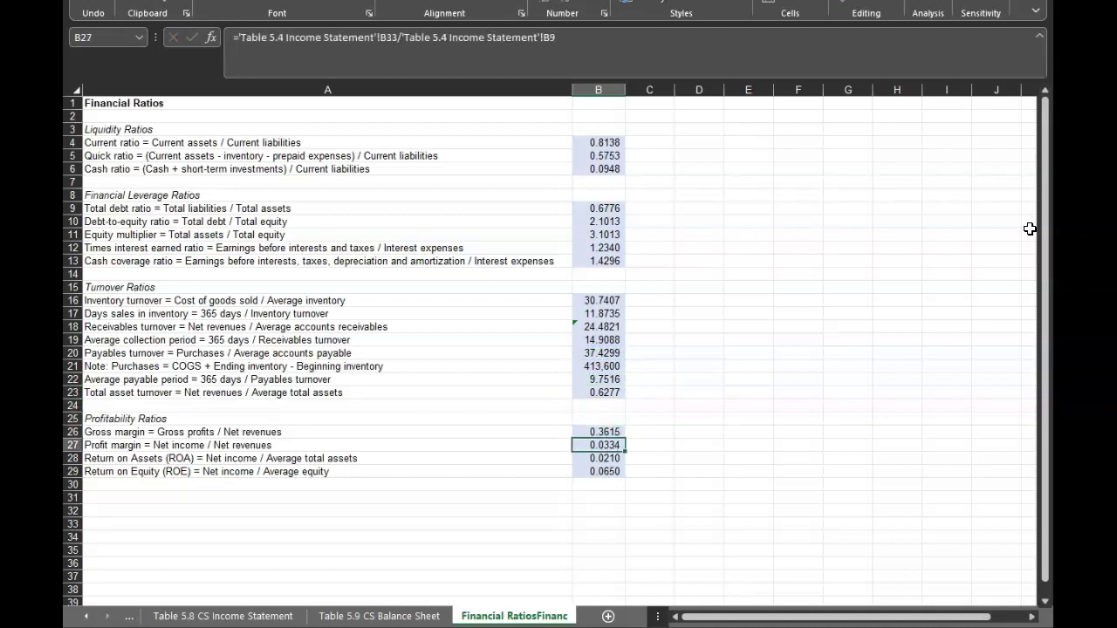
key(Down)
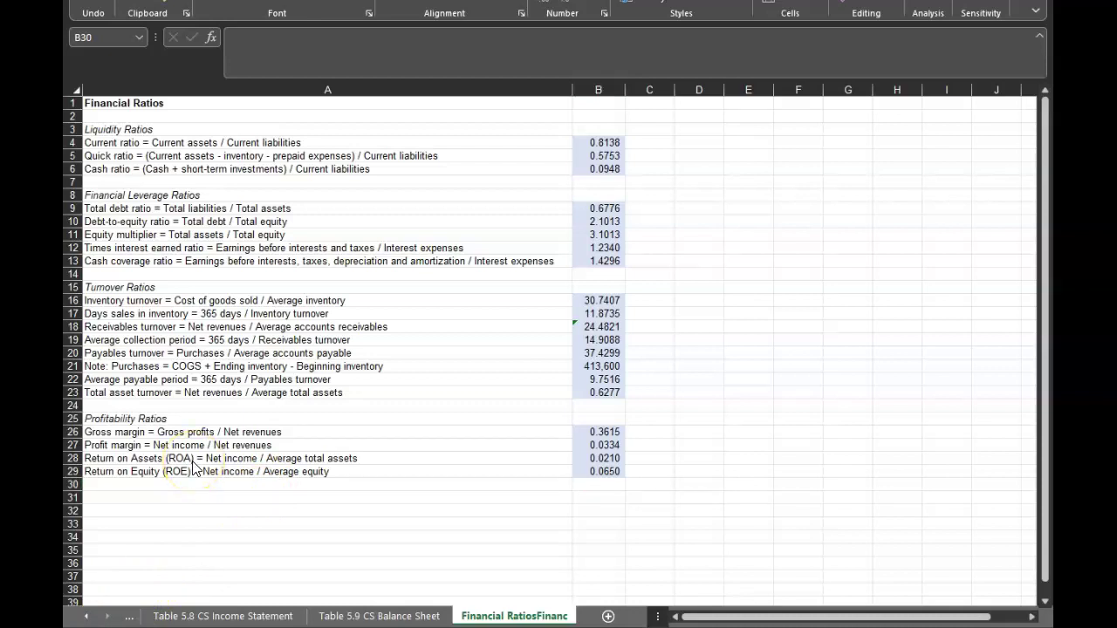
click(195, 393)
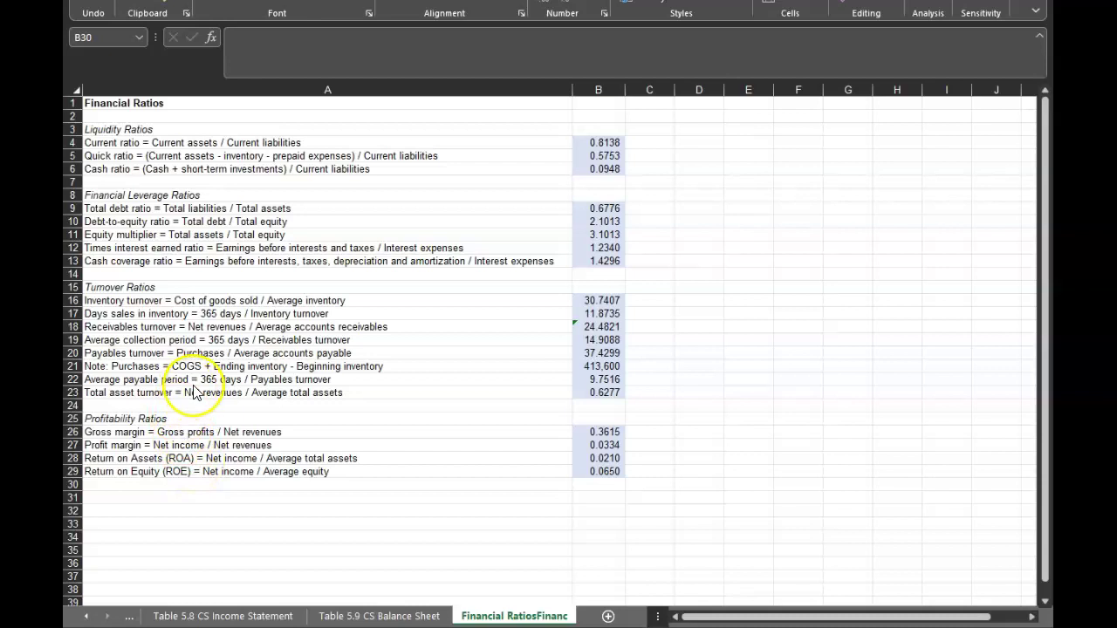